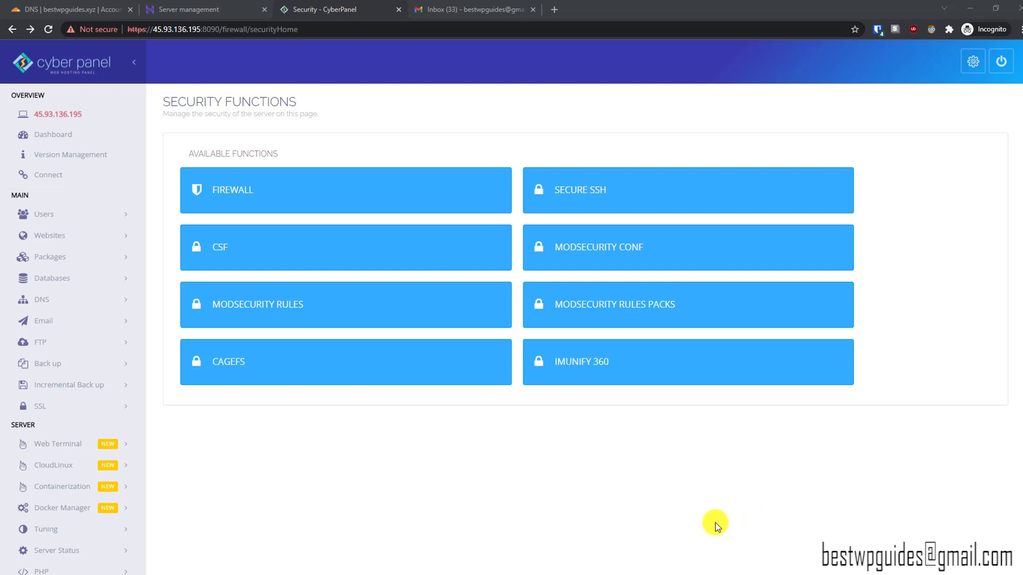
- Open the firewall rules page from the security functions, start the firewall and look over its list of rules
left_click(47, 136)
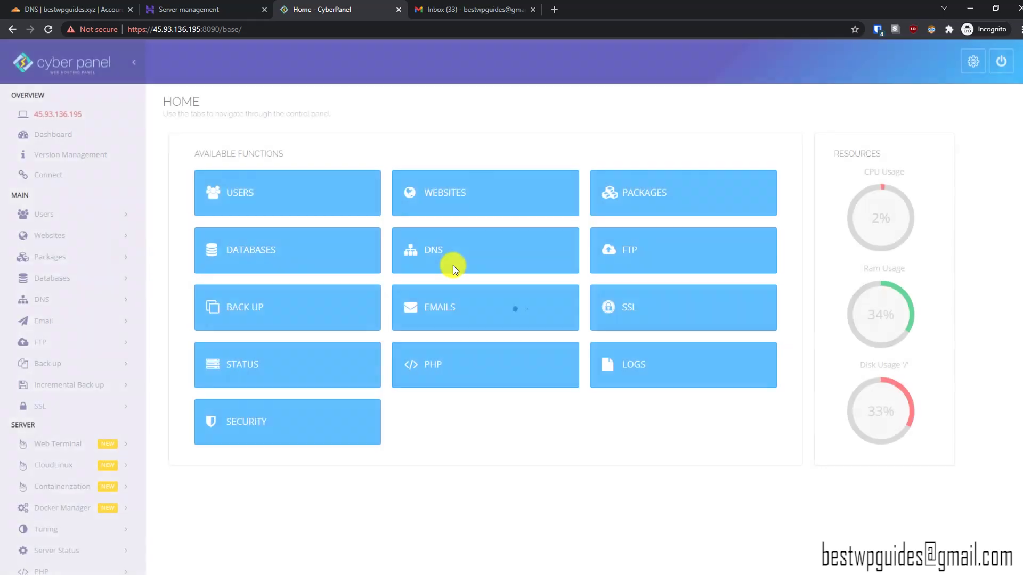
left_click(258, 413)
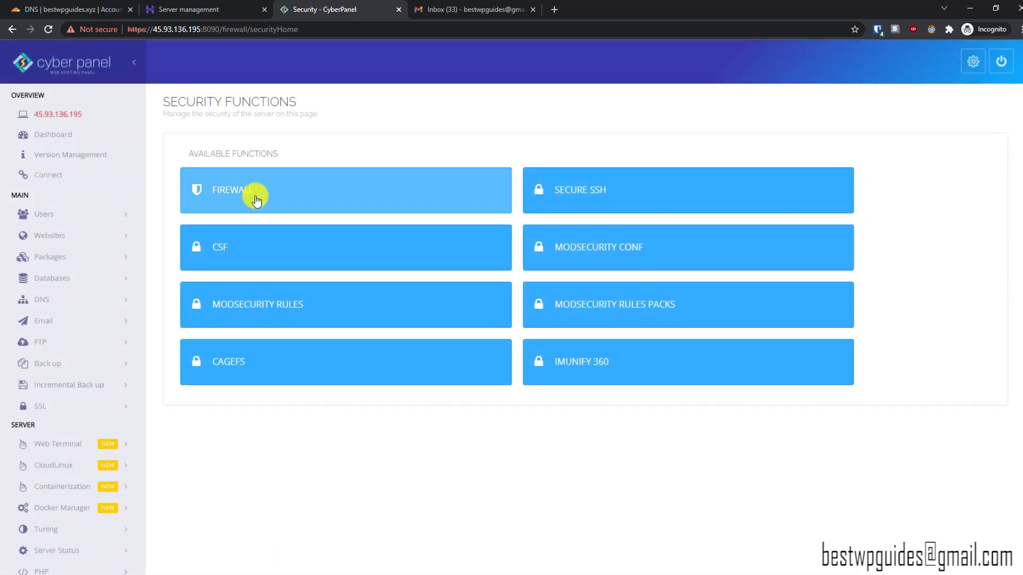
left_click(256, 191)
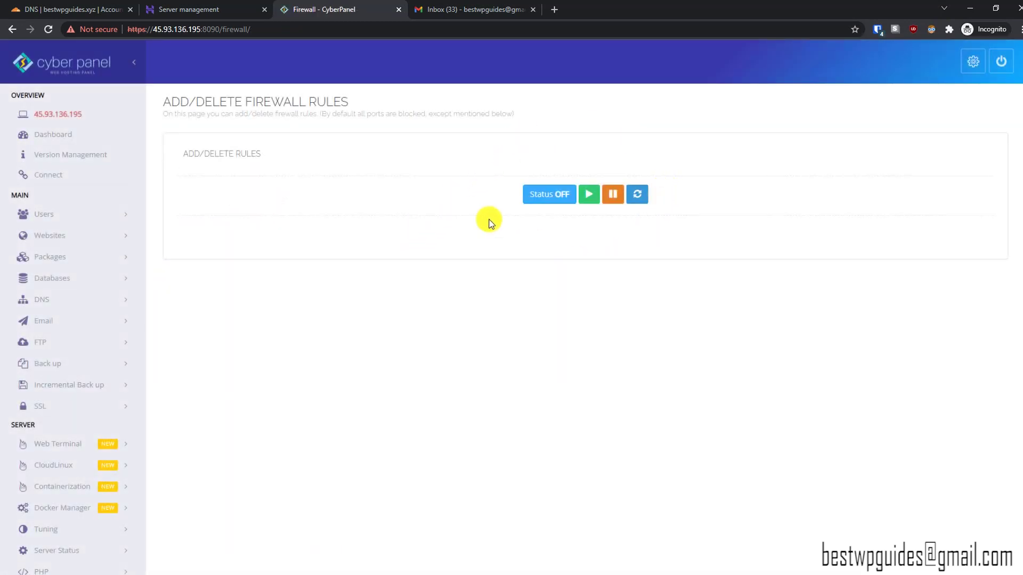
left_click(585, 196)
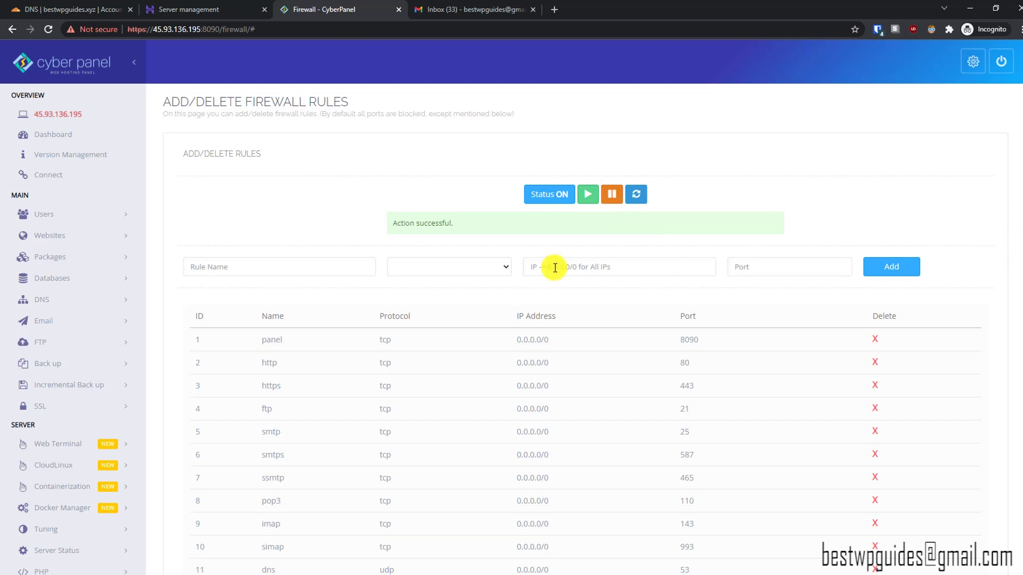
scroll(1018, 314, "down", 3)
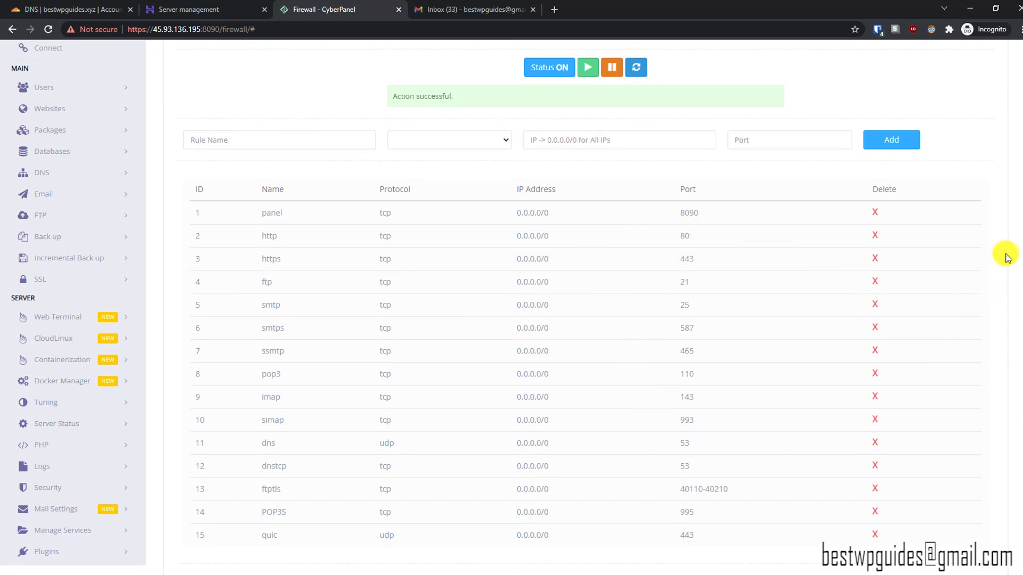
scroll(1017, 194, "up", 3)
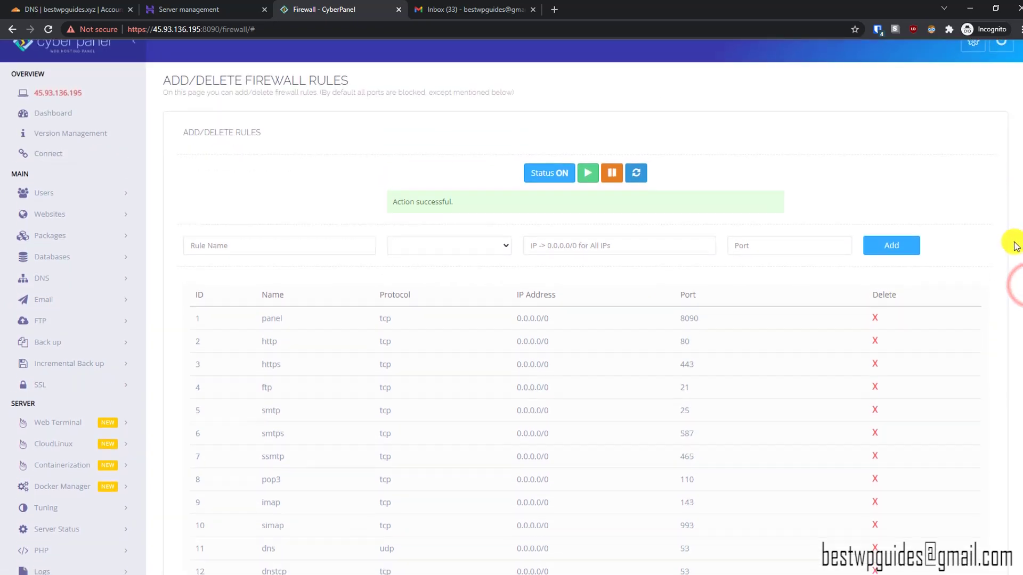
scroll(1014, 283, "down", 3)
scroll(1009, 176, "up", 3)
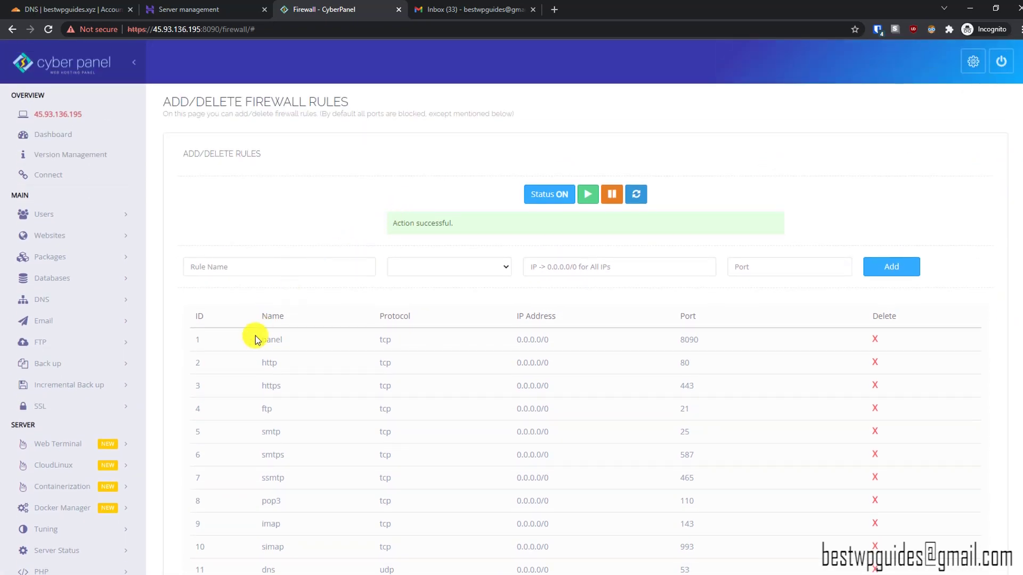
- Open the Secure SSH settings and look at both the SSH Keys and Basic sections
scroll(1018, 200, "down", 2)
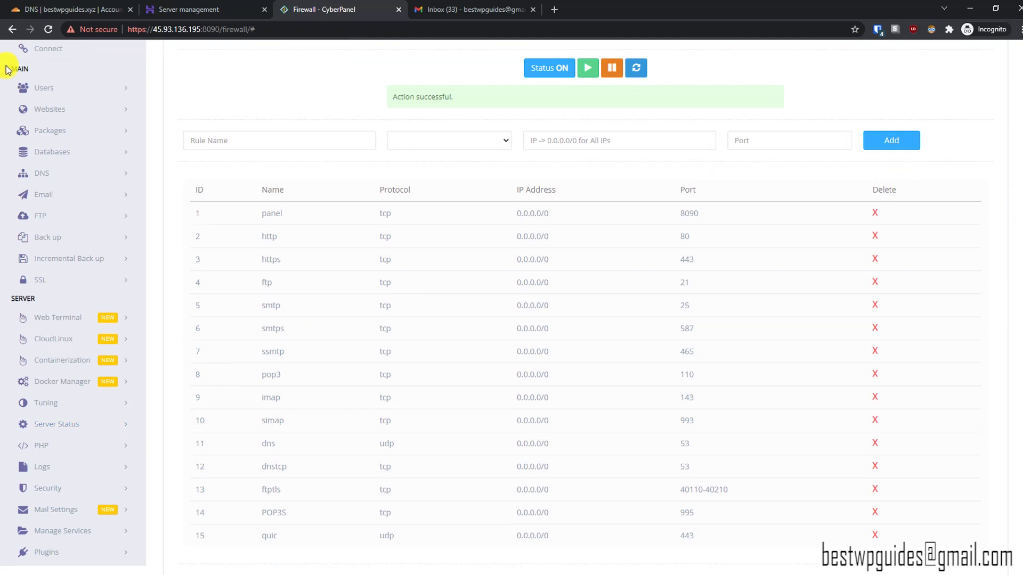
left_click(57, 489)
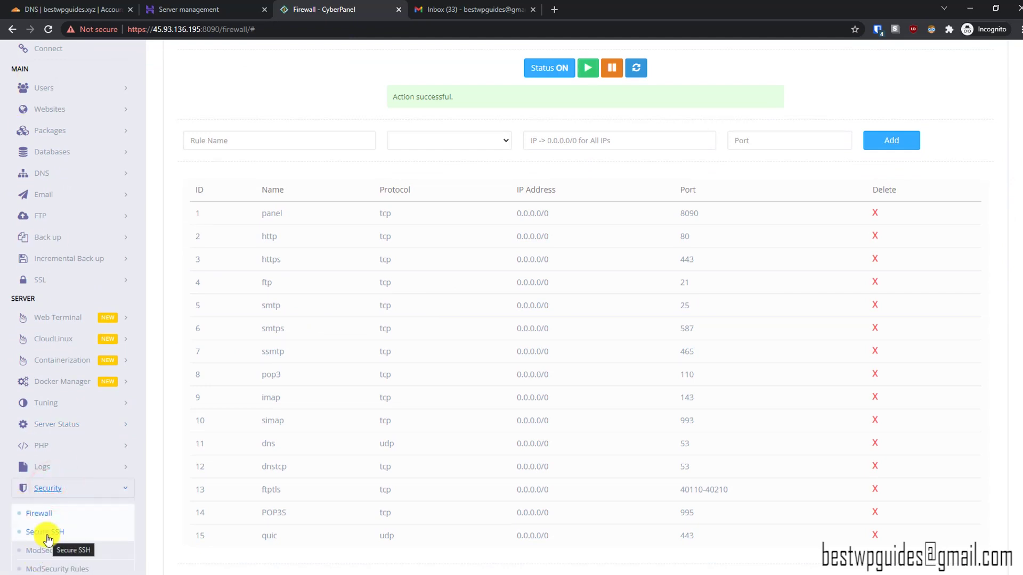
left_click(47, 534)
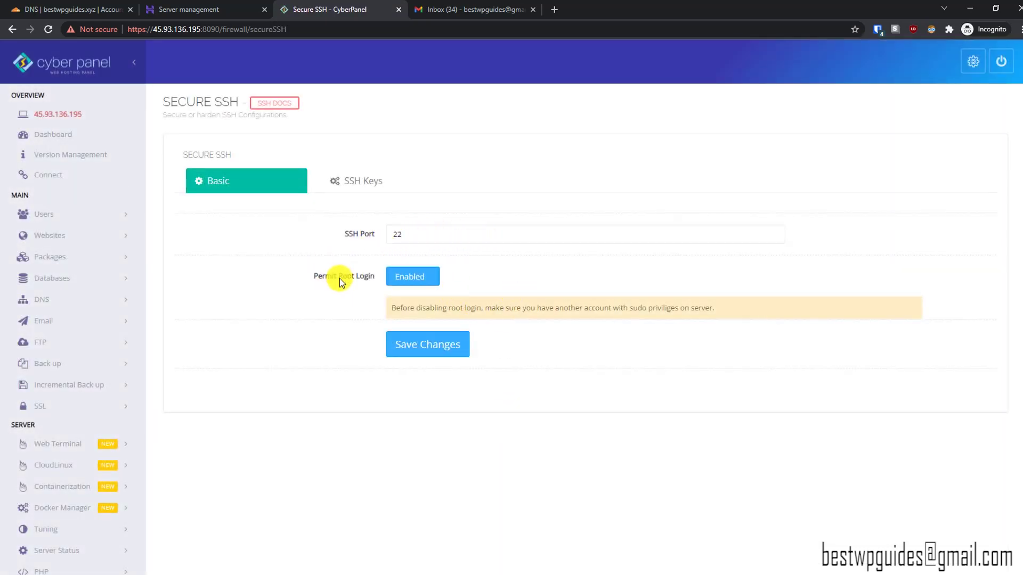
left_click(366, 181)
left_click(227, 180)
- Try turning off Permit Root Login for SSH and set it back to Enabled
left_click(432, 278)
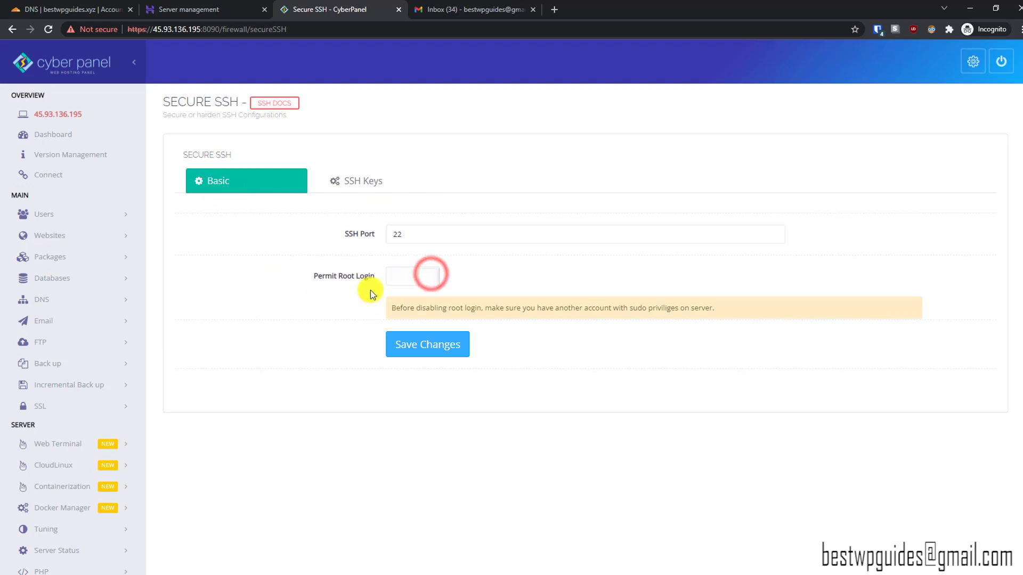
left_click(422, 347)
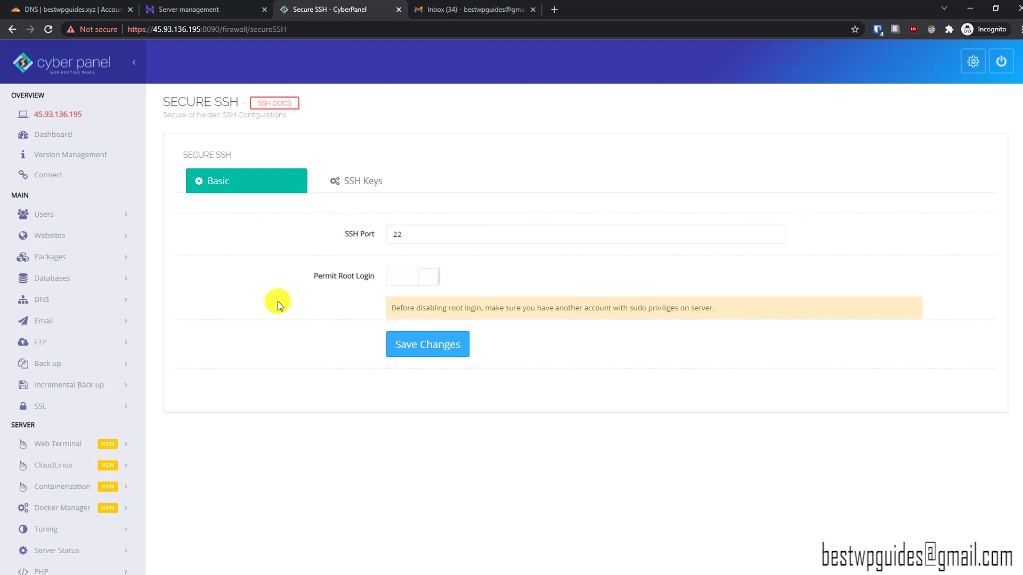
left_click(418, 274)
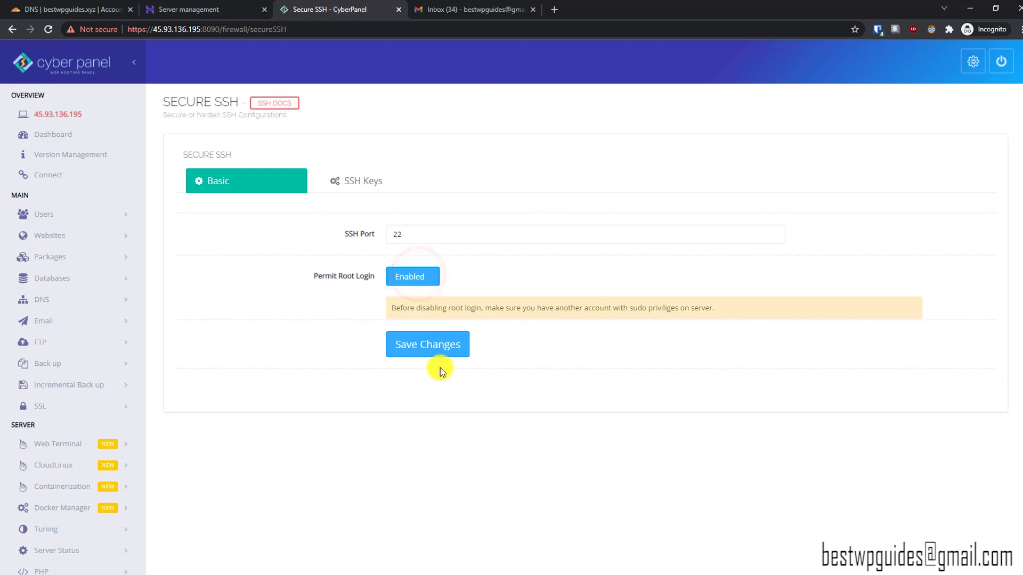
- Display the SSH Keys section of the Secure SSH settings
scroll(1020, 322, "down", 2)
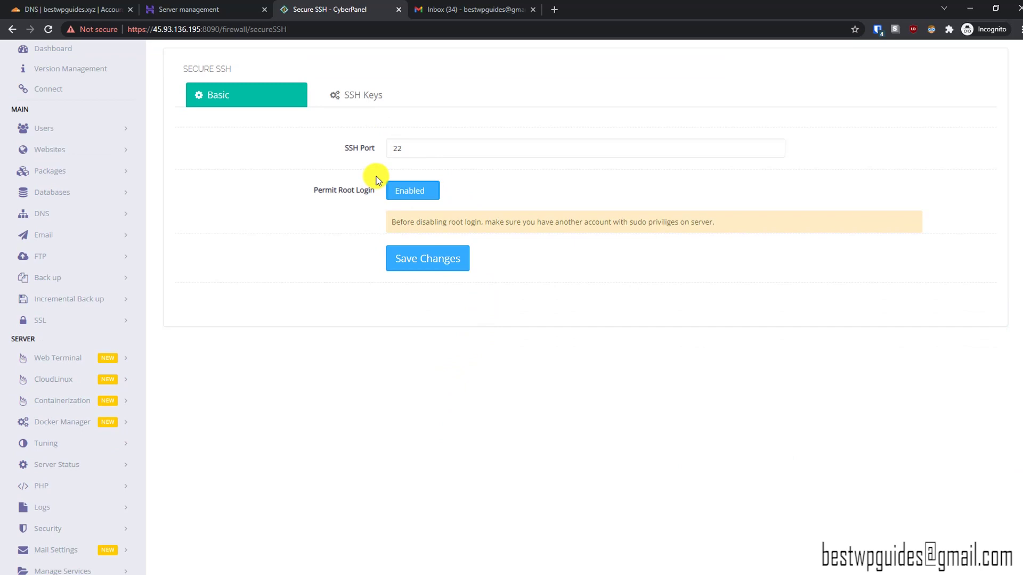
left_click(361, 104)
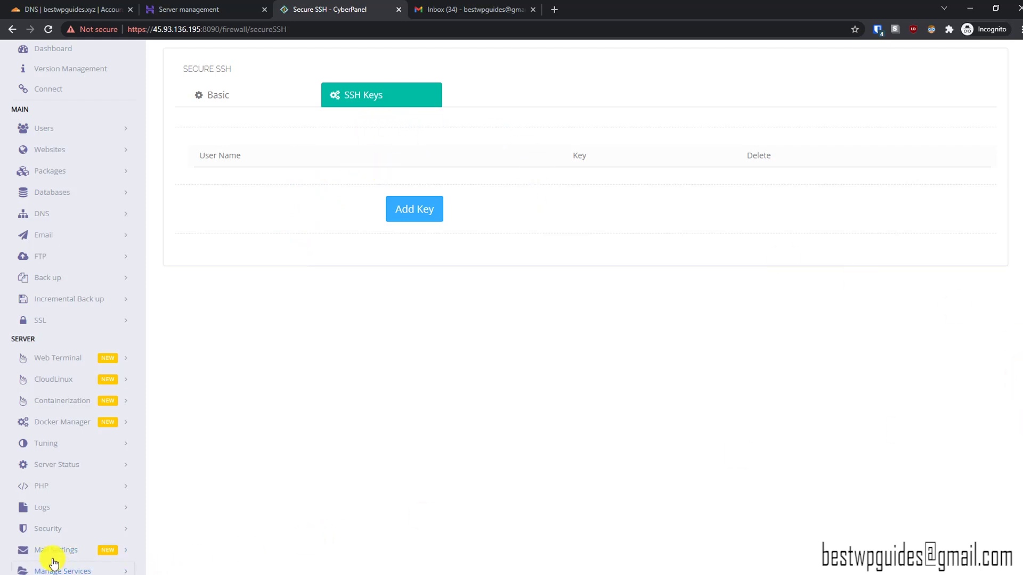
- Open the ModSecurity configuration page, install ModSecurity and follow the installation log
left_click(49, 530)
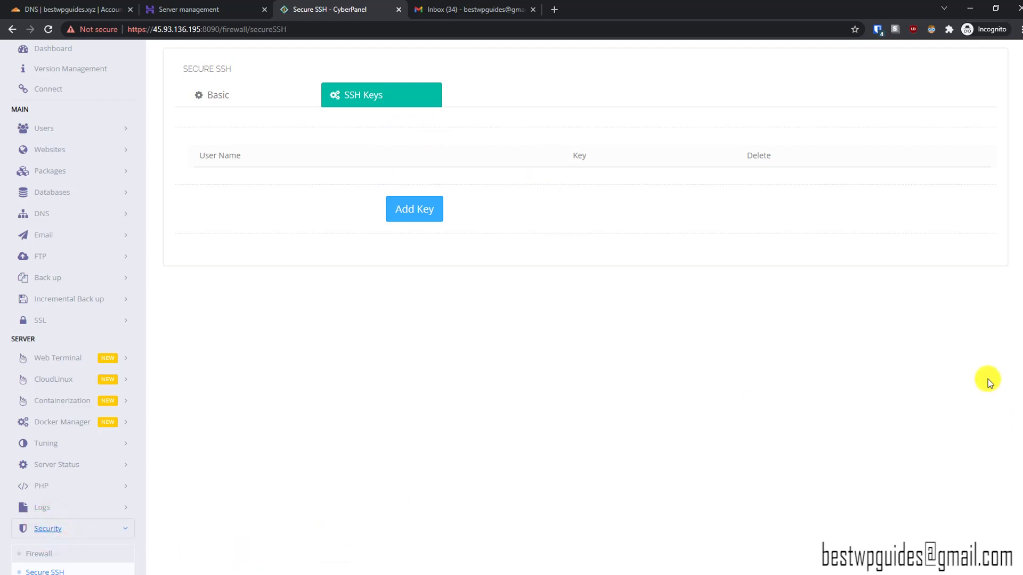
scroll(1015, 384, "down", 3)
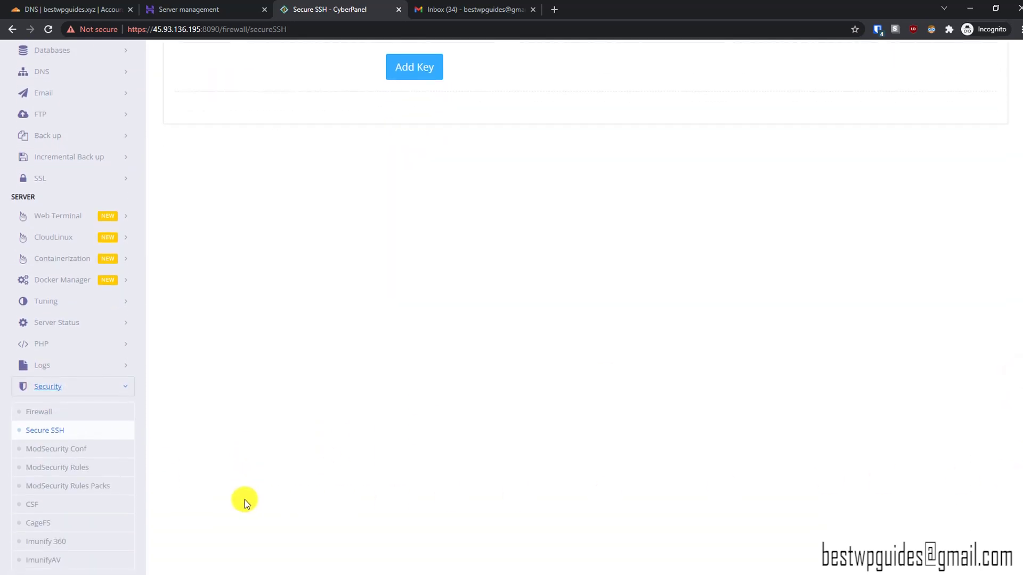
left_click(57, 449)
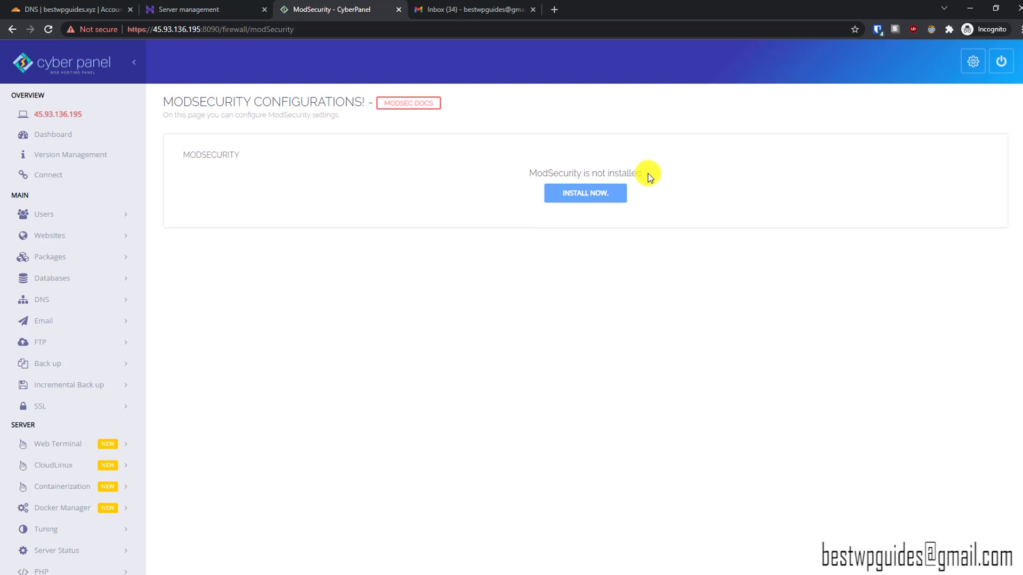
left_click(598, 195)
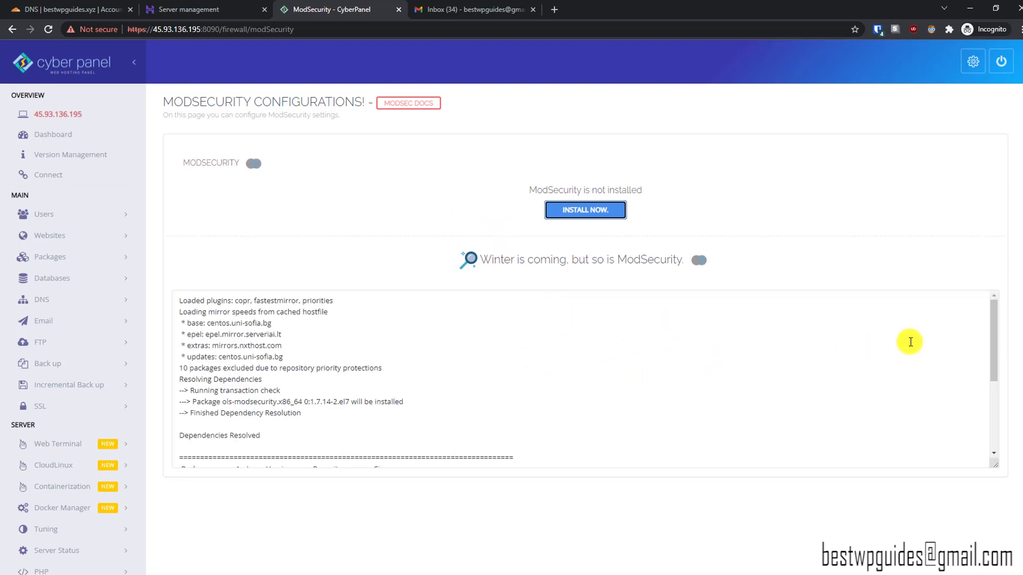
left_click(992, 347)
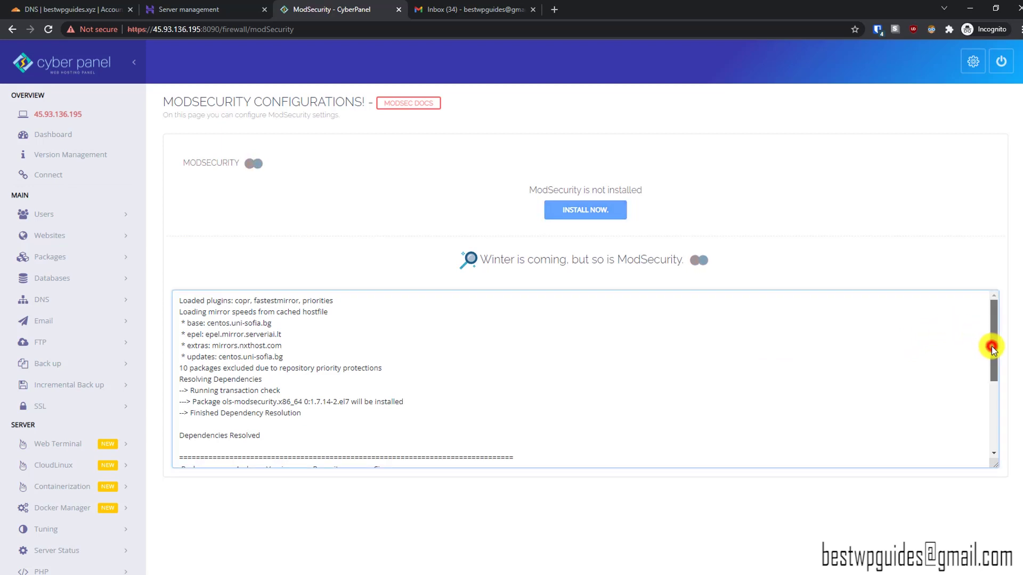
left_click_drag(992, 346, 988, 451)
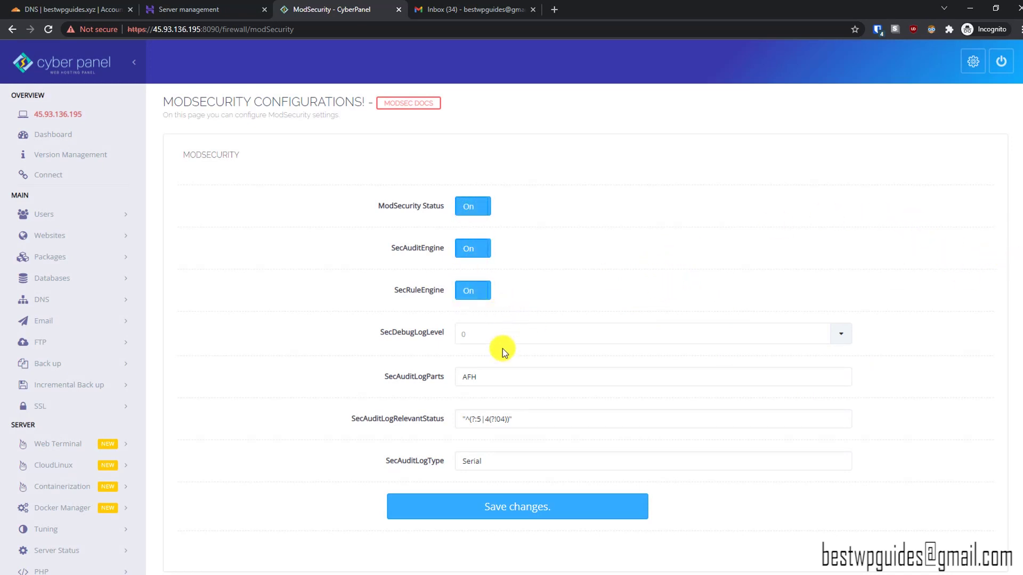
- Keep SecDebugLogLevel at 0 and save the ModSecurity configuration
left_click(512, 336)
left_click(489, 353)
left_click(498, 511)
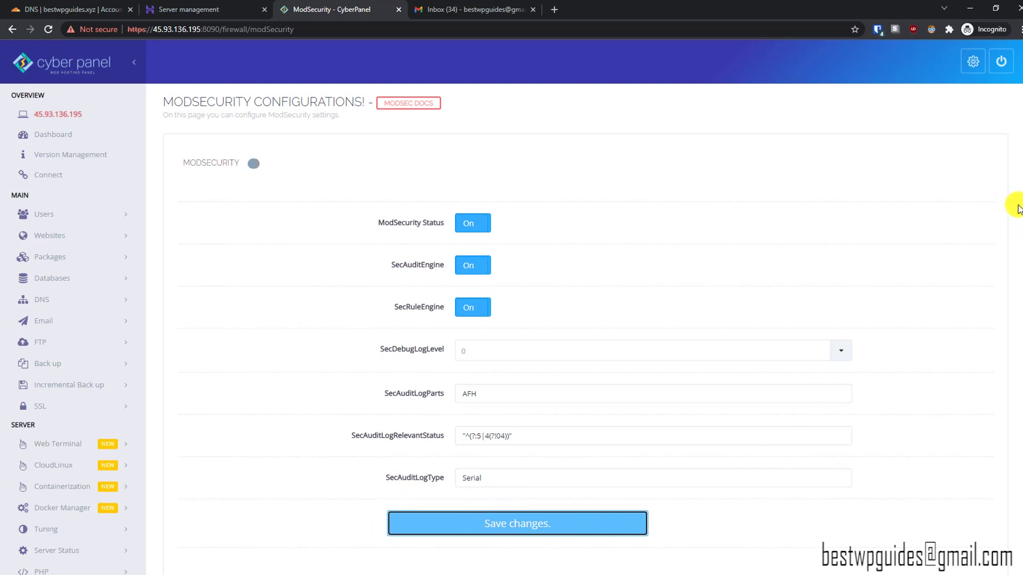
- Open the ModSecurity Rules page and try to save the existing rules
scroll(1021, 218, "down", 2)
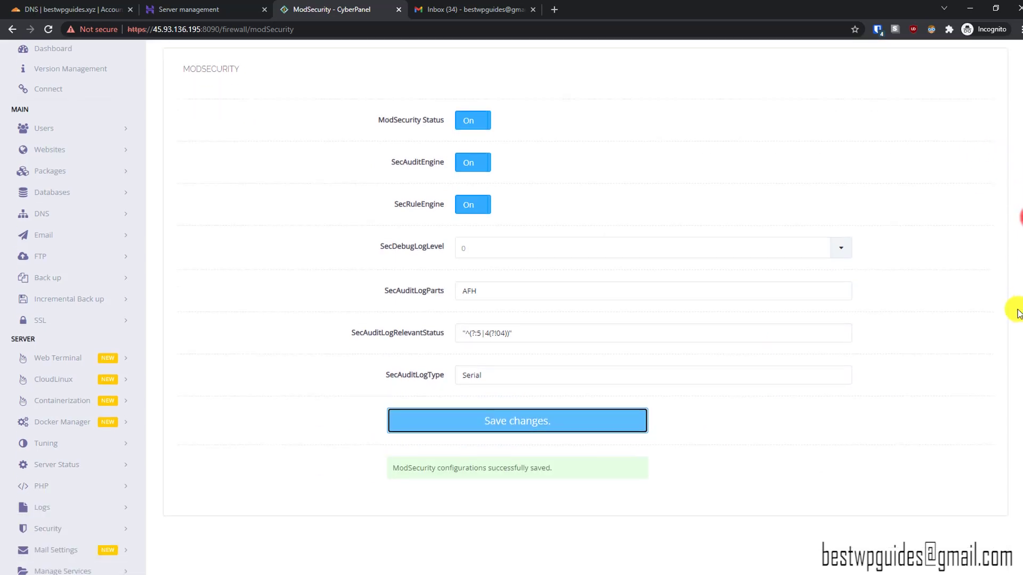
left_click(66, 530)
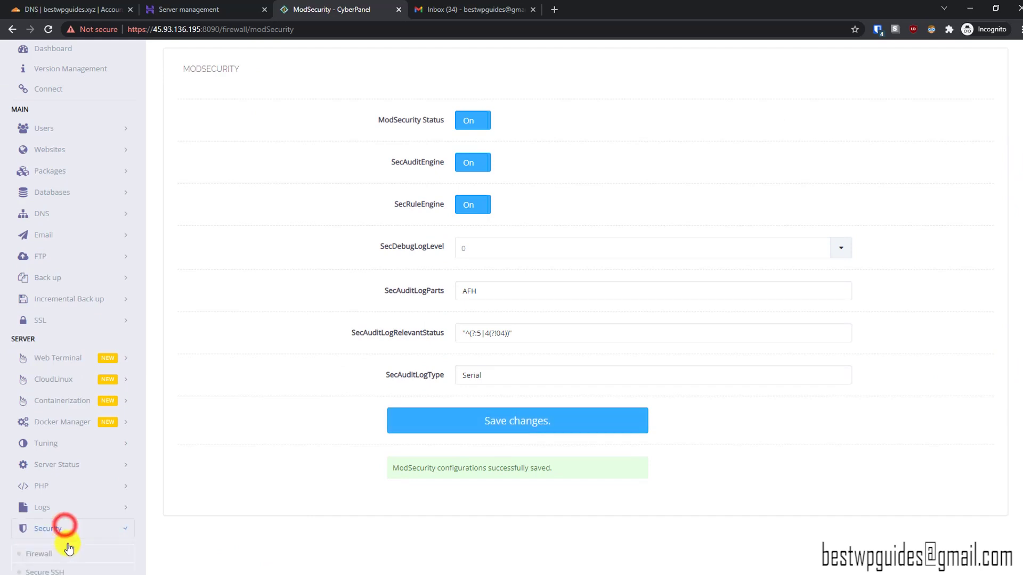
scroll(208, 544, "down", 1)
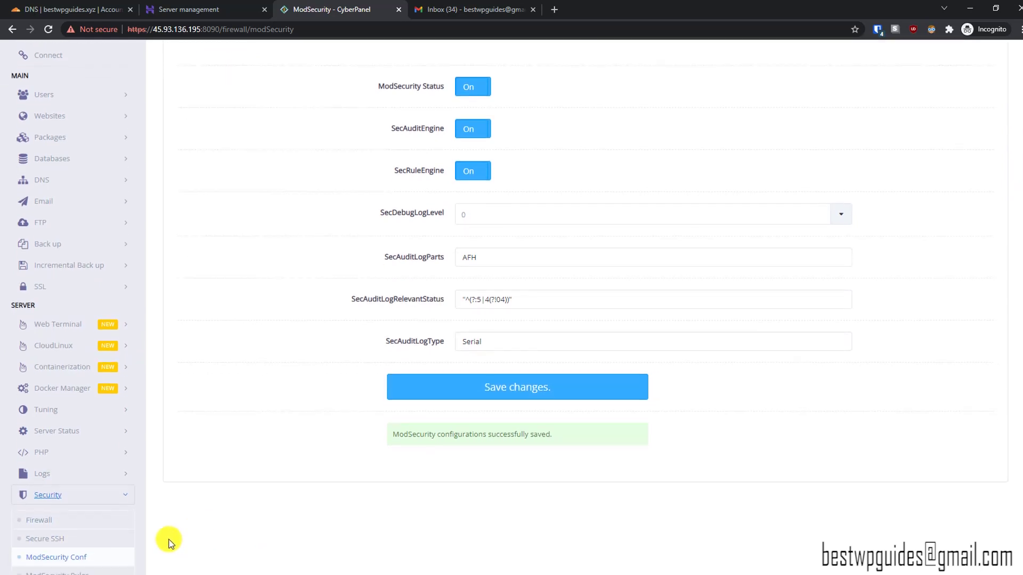
scroll(167, 540, "down", 3)
left_click(49, 432)
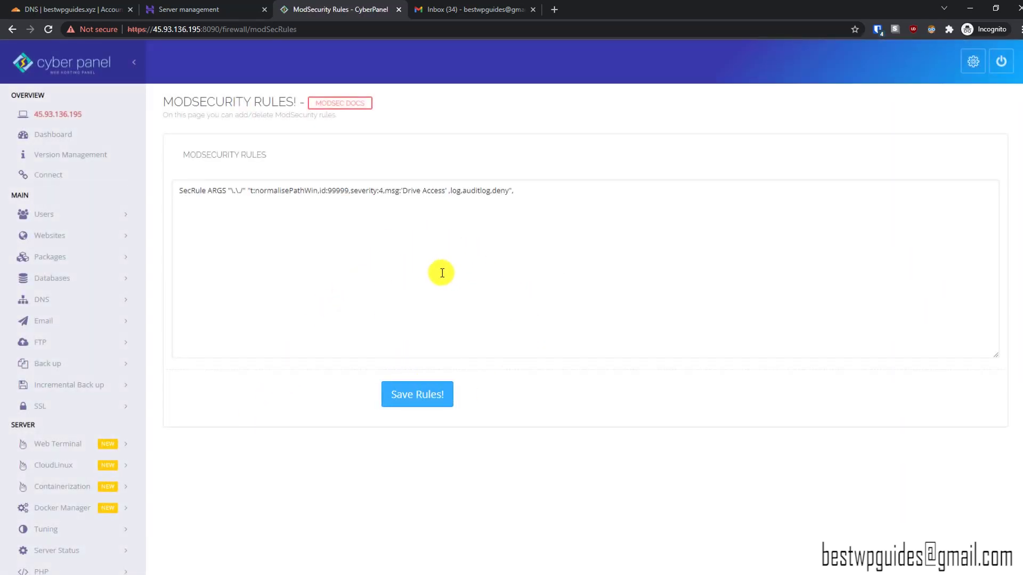
left_click(413, 384)
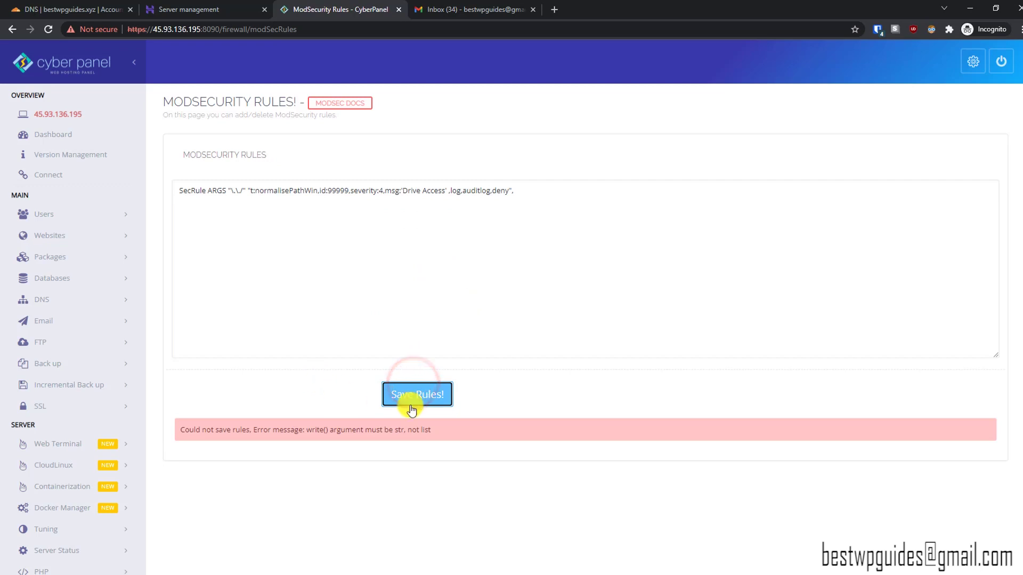
- Open the ModSecurity Rules Packs page and turn on the OWASP ModSecurity Core Rules package
scroll(467, 459, "down", 2)
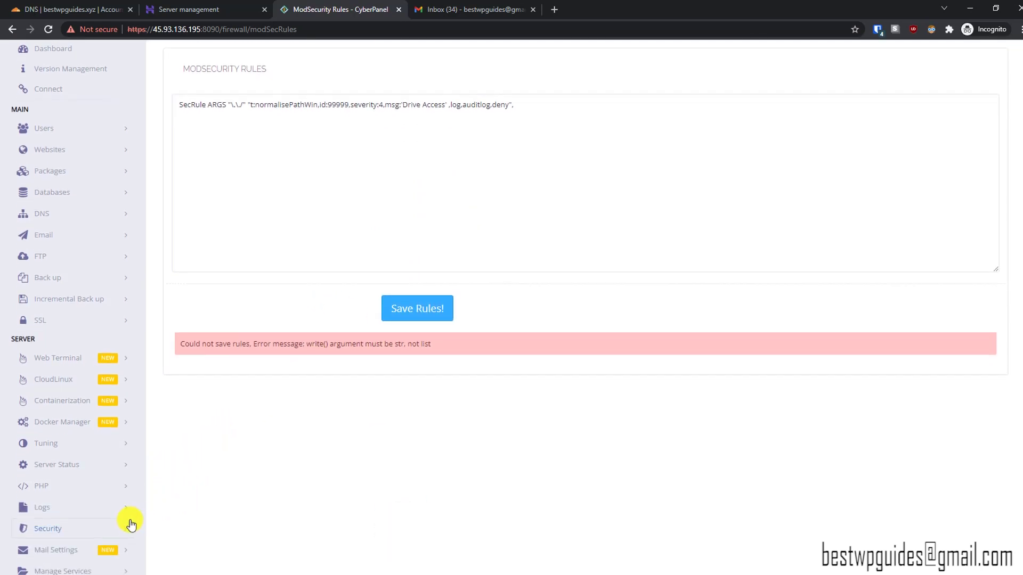
left_click(51, 530)
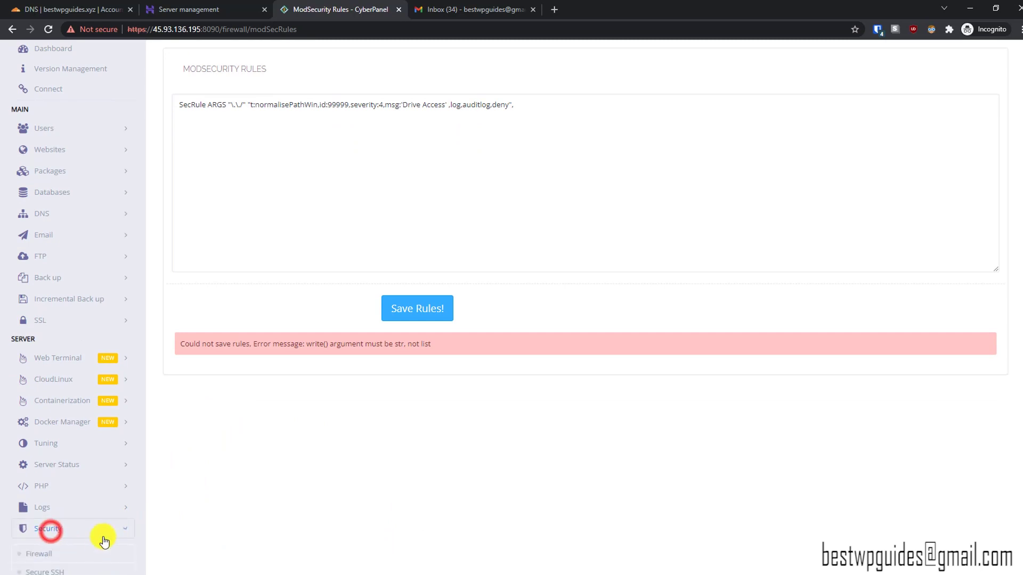
scroll(43, 533, "down", 3)
left_click(51, 493)
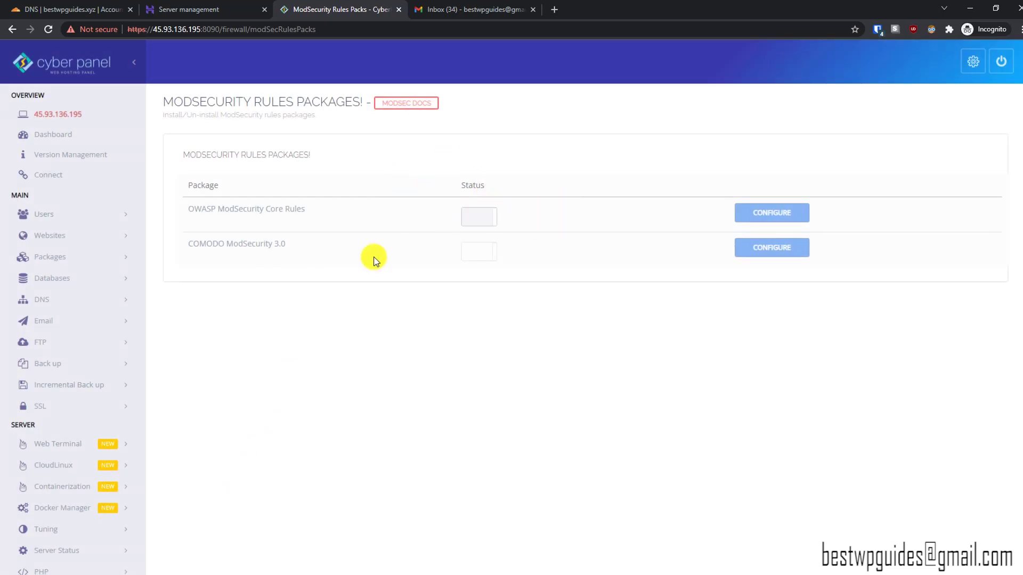
left_click(479, 219)
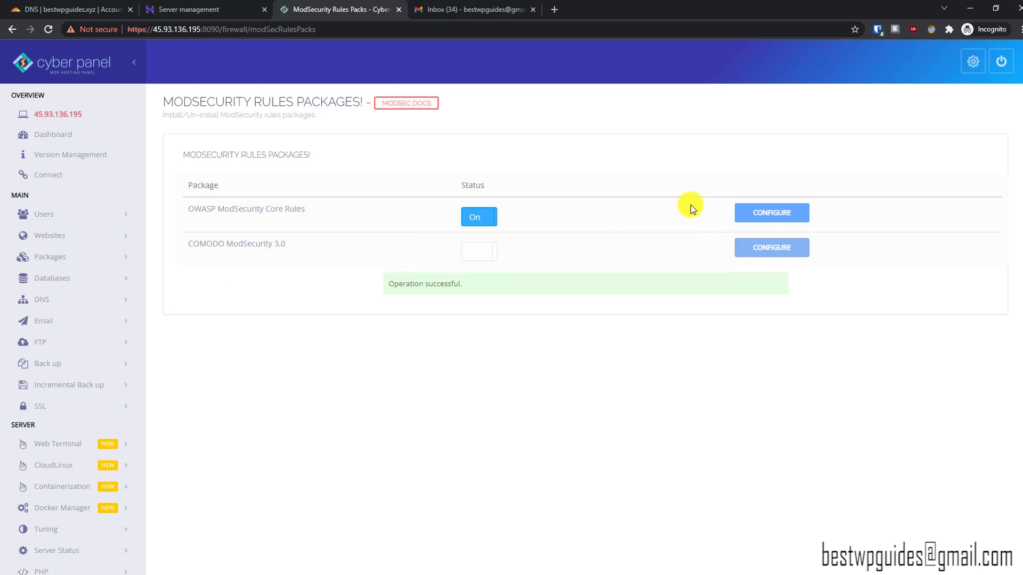
- Open the configuration of the OWASP ModSecurity Core Rules and review the status of its rule files
left_click(750, 215)
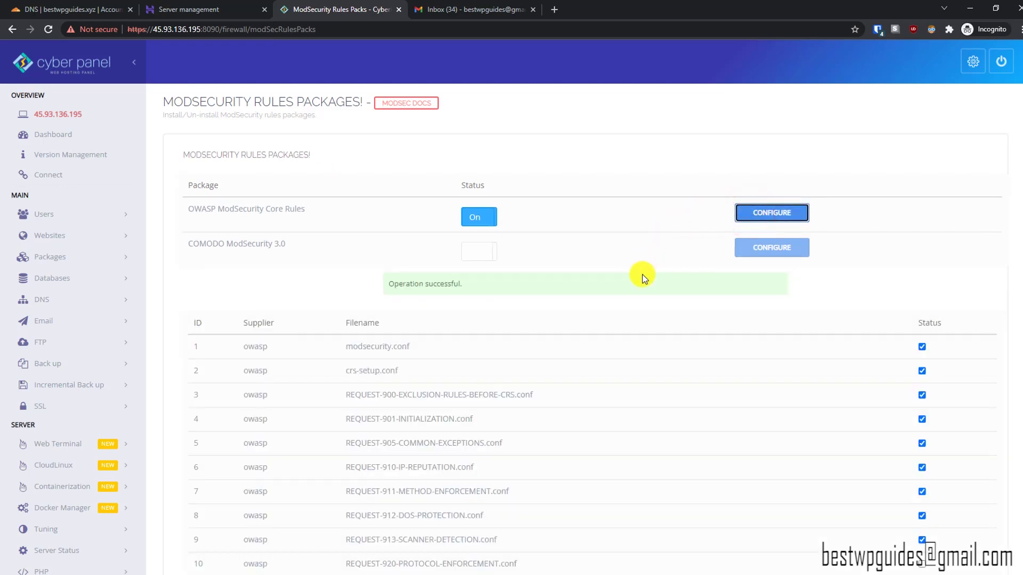
scroll(1020, 298, "down", 5)
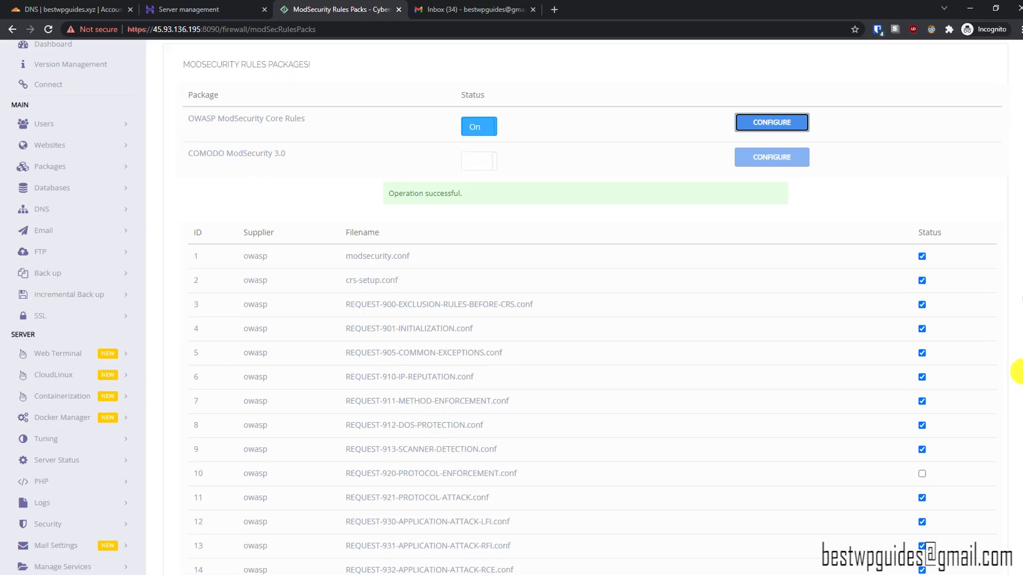
scroll(1017, 426, "up", 1)
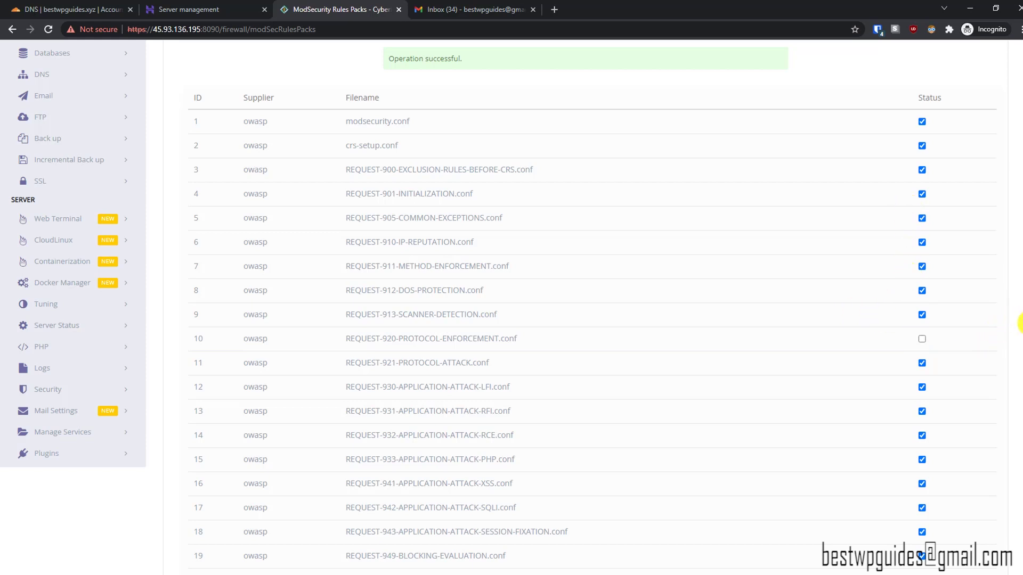
left_click_drag(1017, 320, 1012, 456)
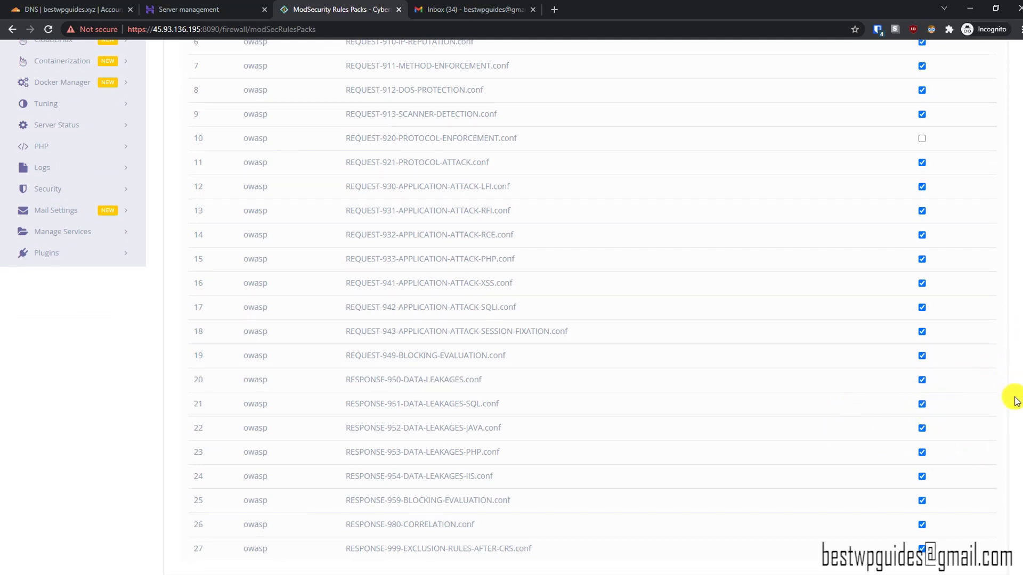
- Go back to the ModSecurity configuration page to check its settings
left_click_drag(1018, 400, 1005, 308)
left_click(92, 467)
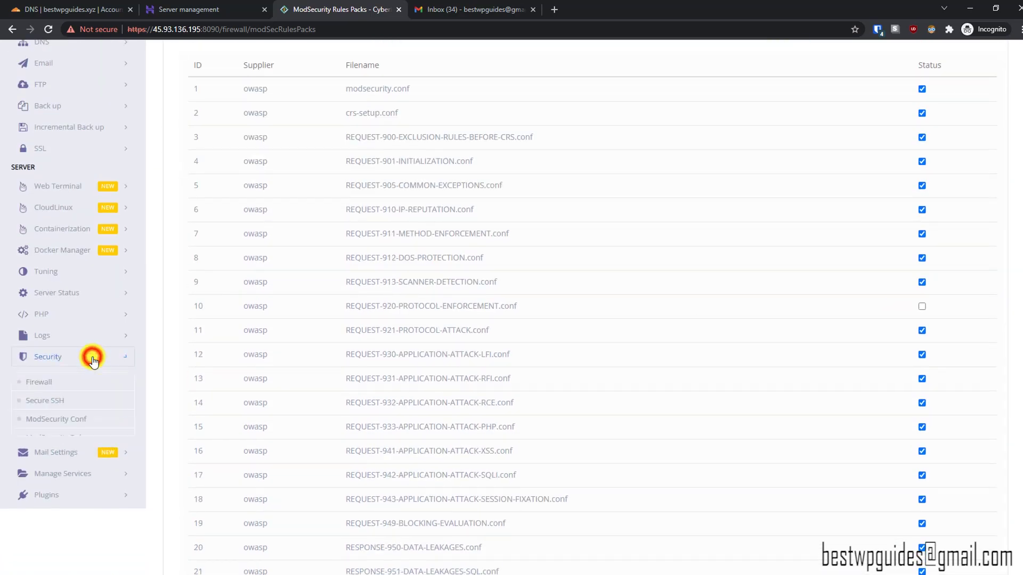
left_click(53, 418)
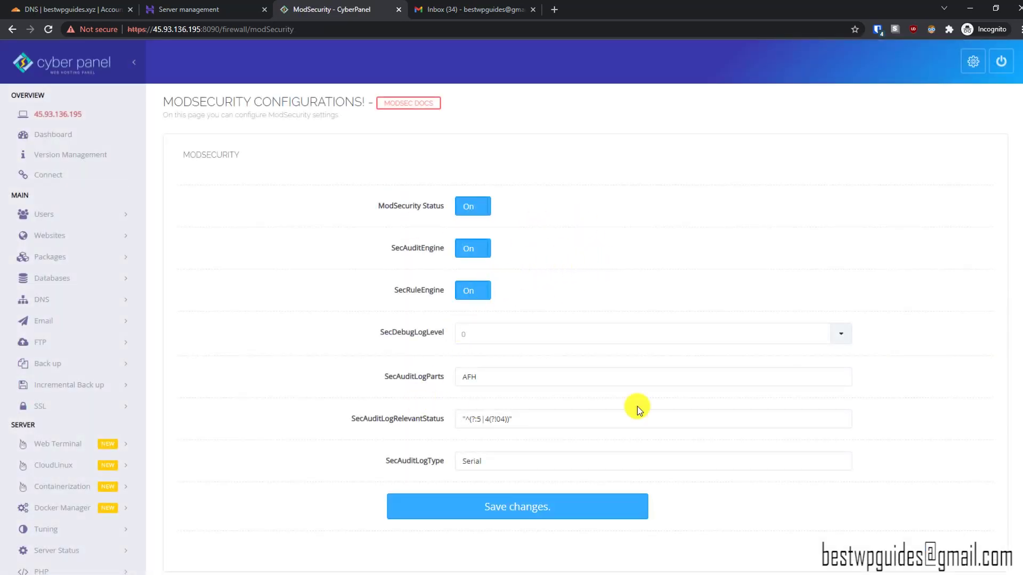
- Open the CSF page of the security section and install ConfigServer Security and Firewall
scroll(1011, 423, "down", 5)
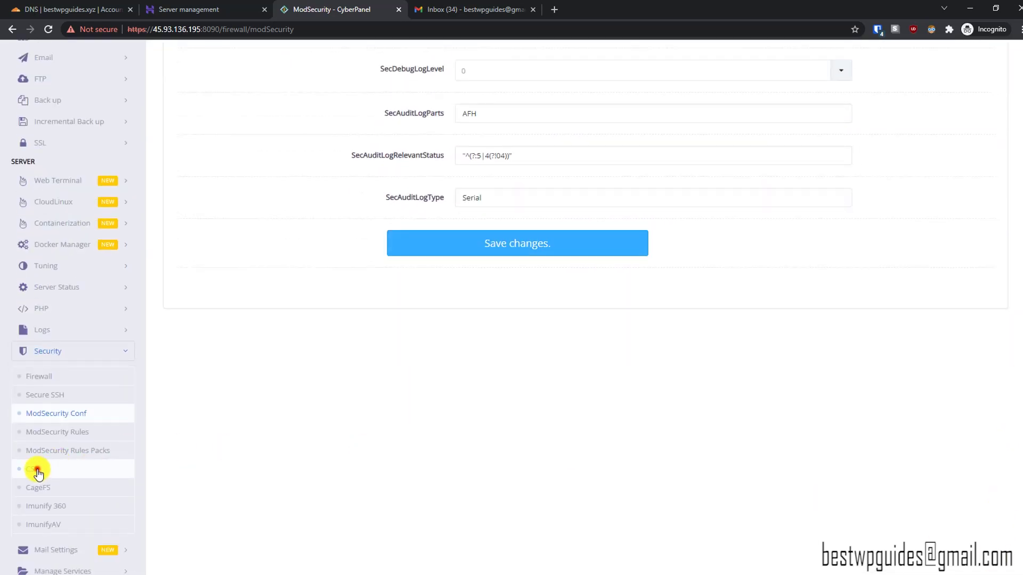
left_click(37, 473)
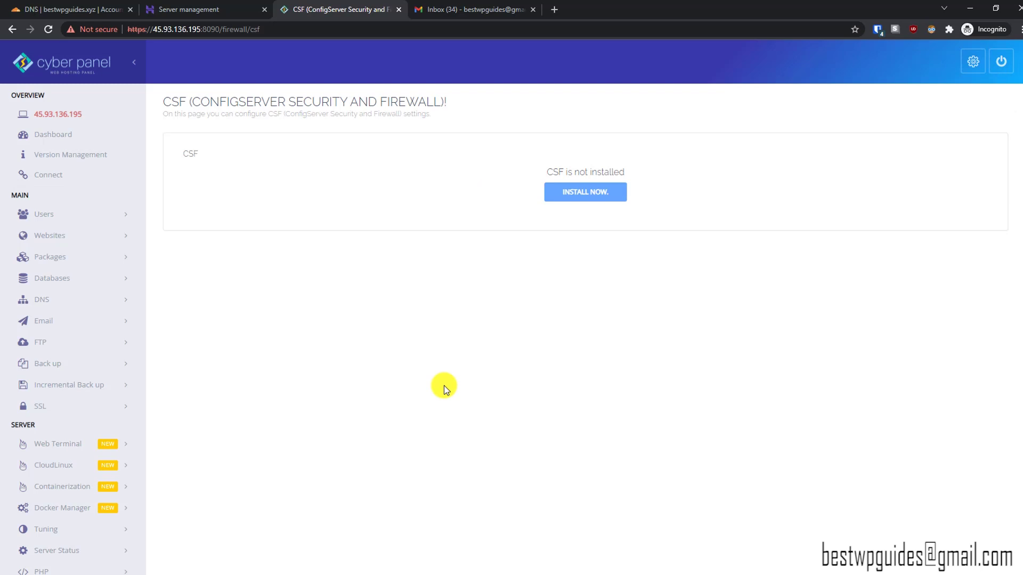
left_click(582, 192)
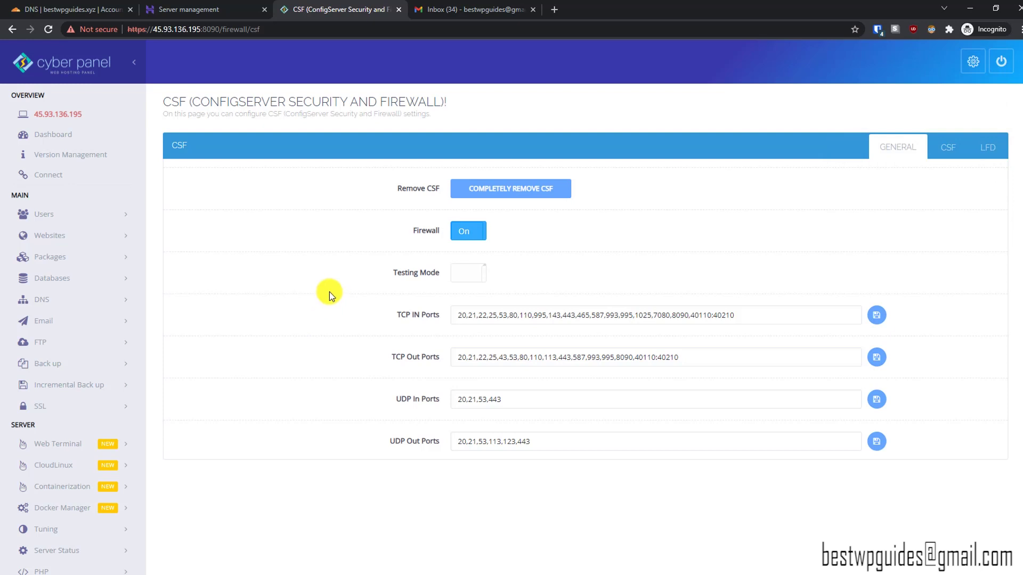
- Switch CSF Testing Mode on and back off in the general settings
scroll(331, 292, "down", 1)
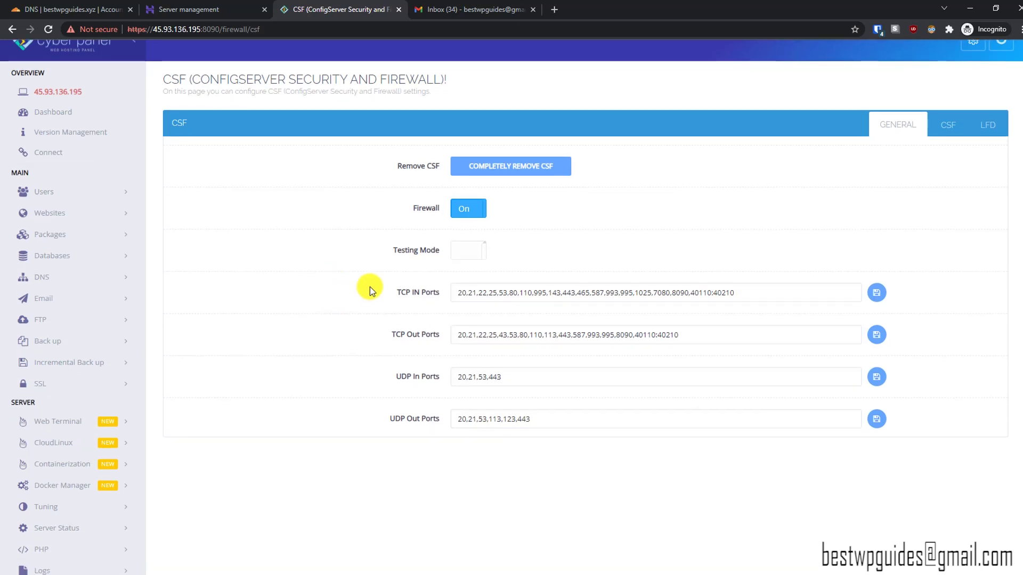
left_click(467, 254)
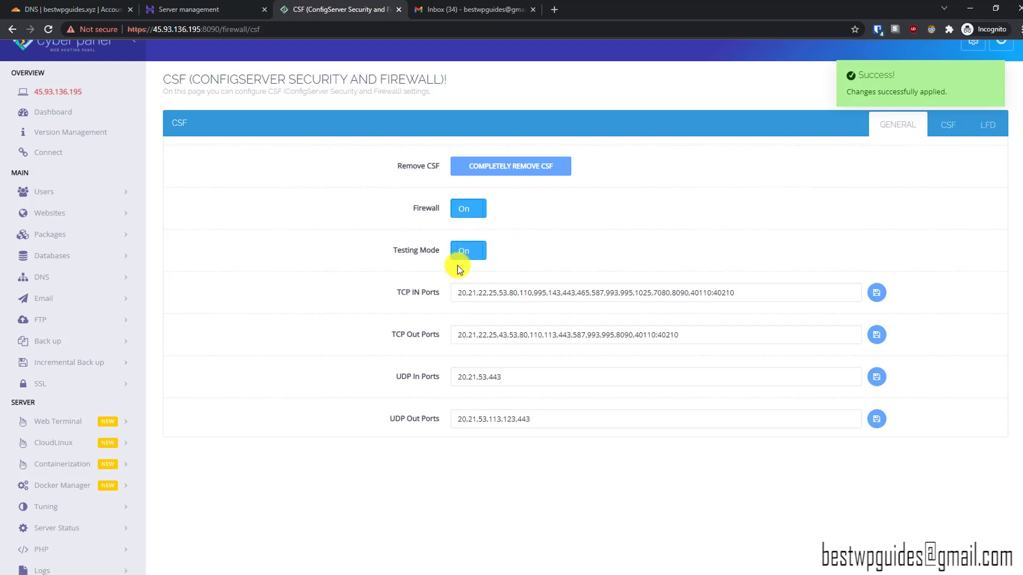
left_click(470, 255)
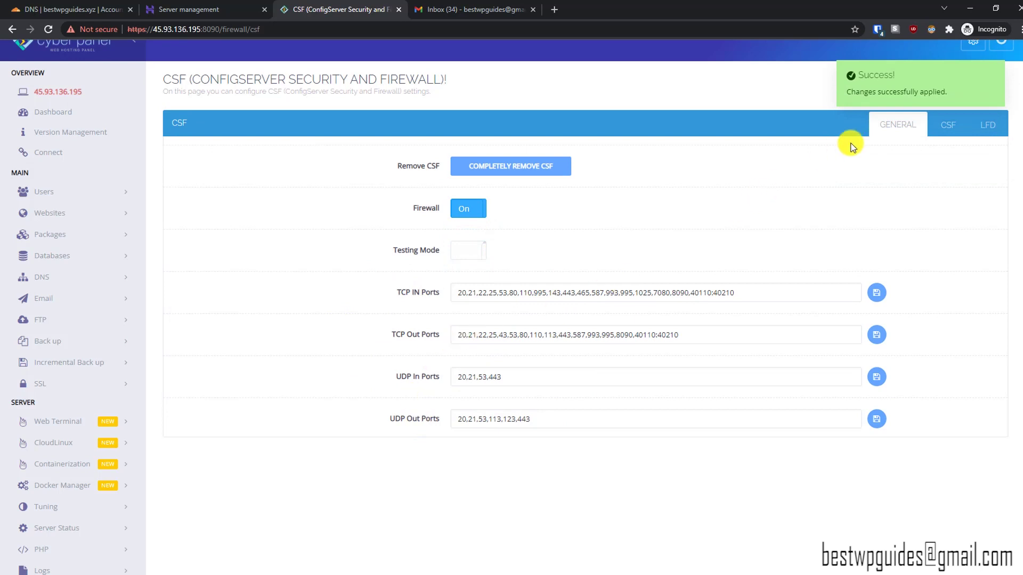
- View the CSF settings for allowing and blocking IP addresses, leaving both fields empty
left_click(949, 124)
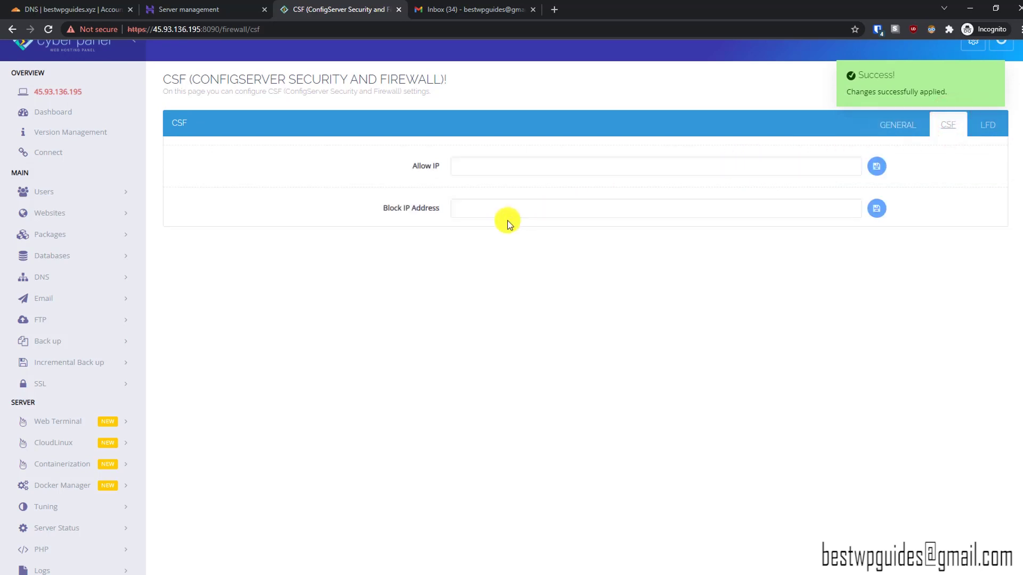
left_click(426, 268)
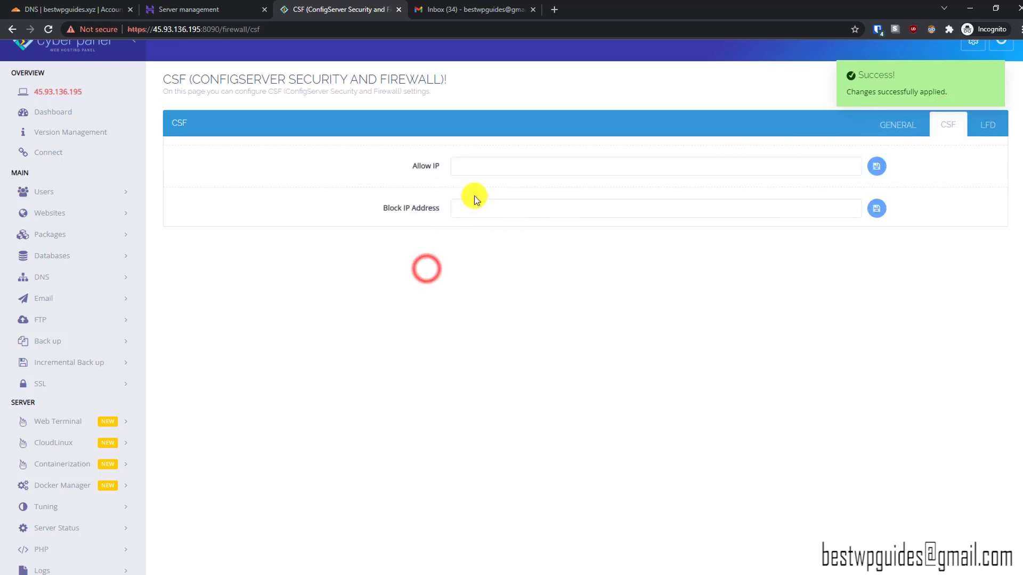
left_click(486, 169)
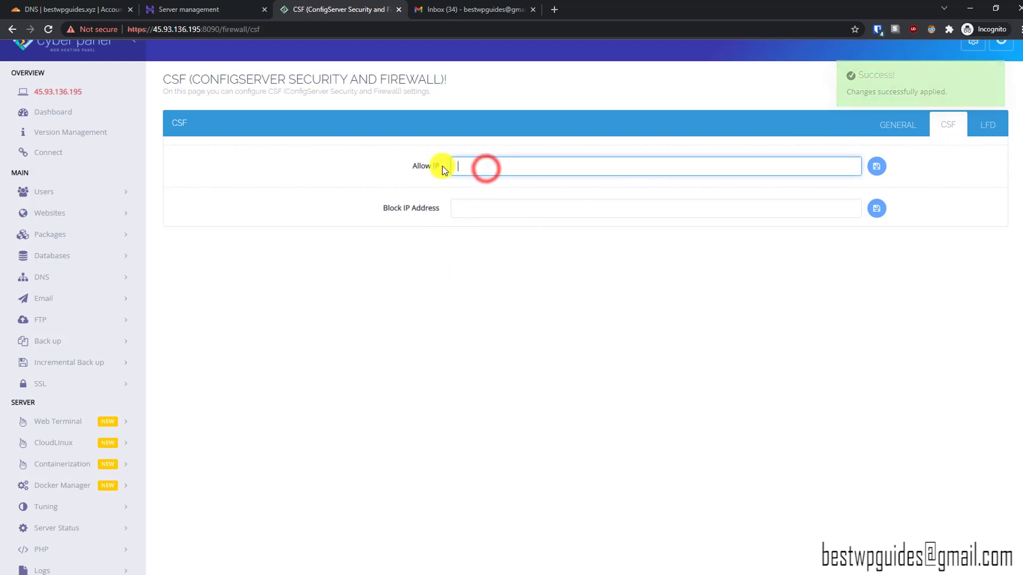
left_click(490, 210)
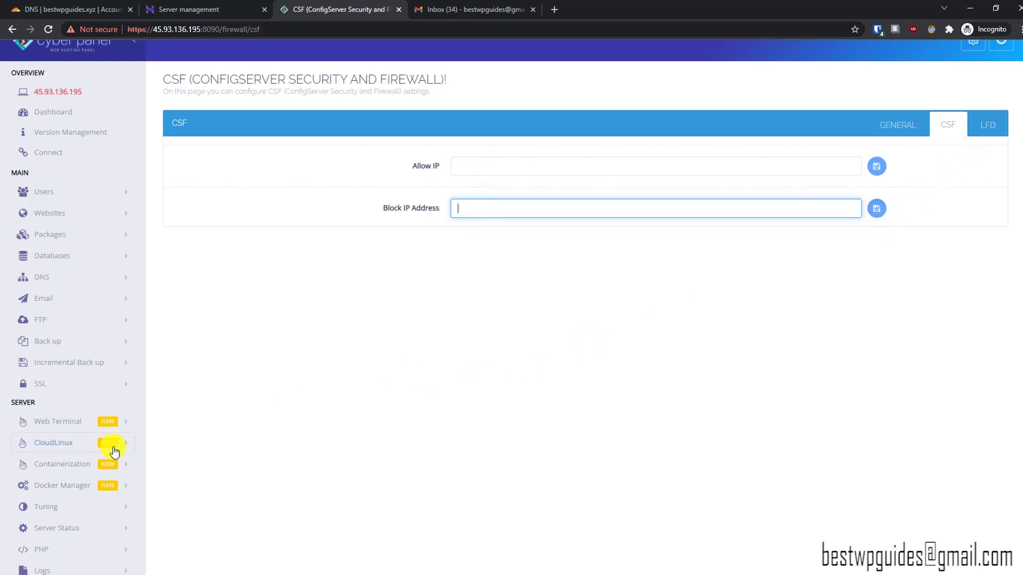
left_click(259, 420)
- Open the CageFS page of the security section to check its availability
scroll(240, 434, "down", 1)
scroll(155, 517, "down", 1)
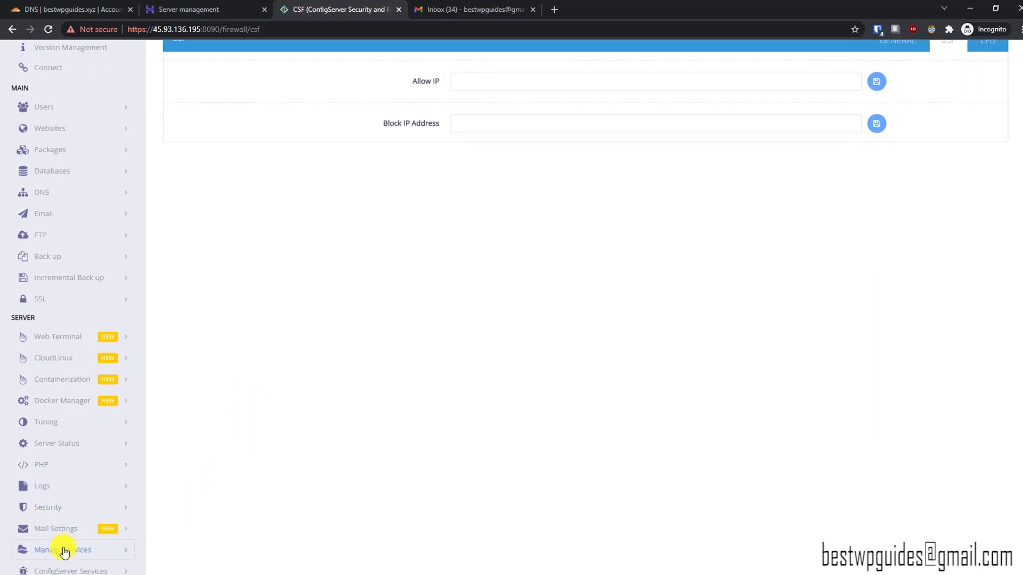
left_click(62, 506)
scroll(212, 503, "down", 3)
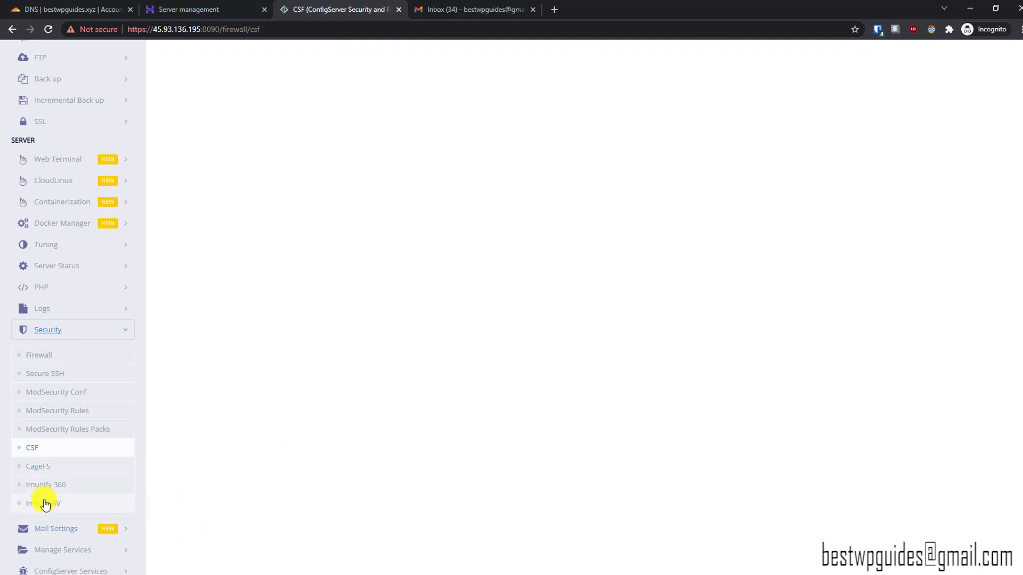
left_click(45, 467)
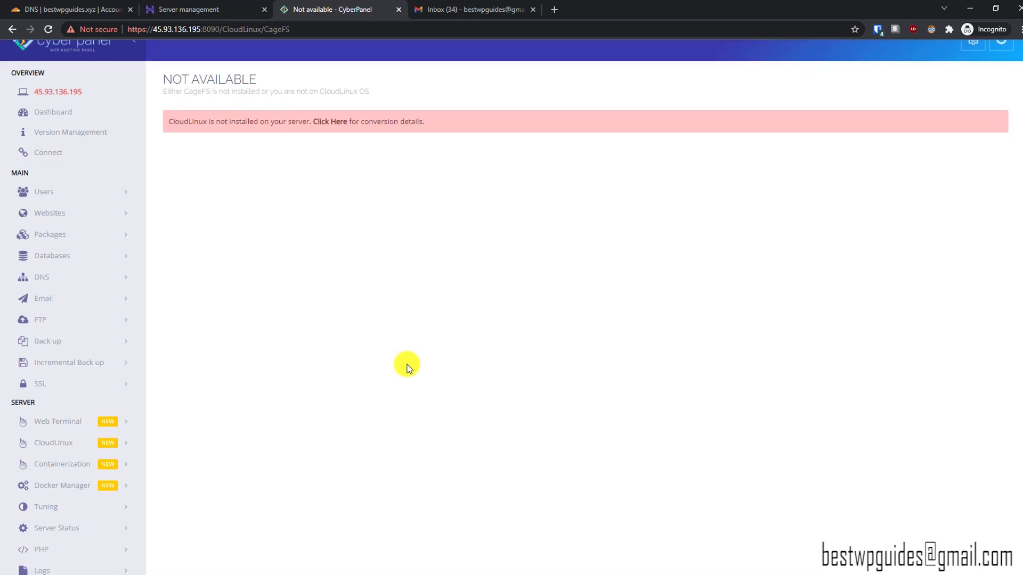
- Open ConfigServer Security & Firewall from the ConfigServer services and check the firewall status
scroll(407, 366, "down", 5)
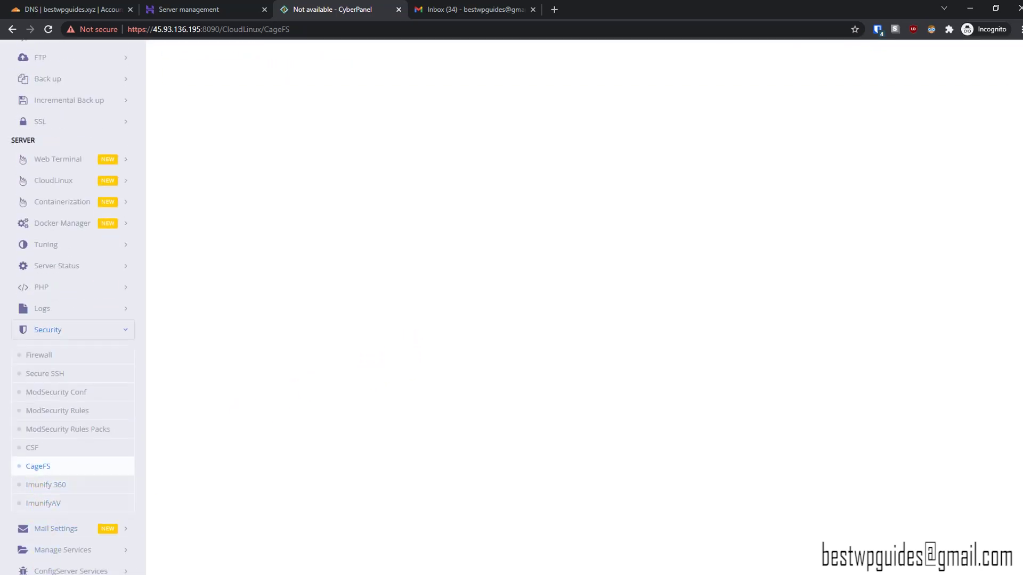
left_click(67, 572)
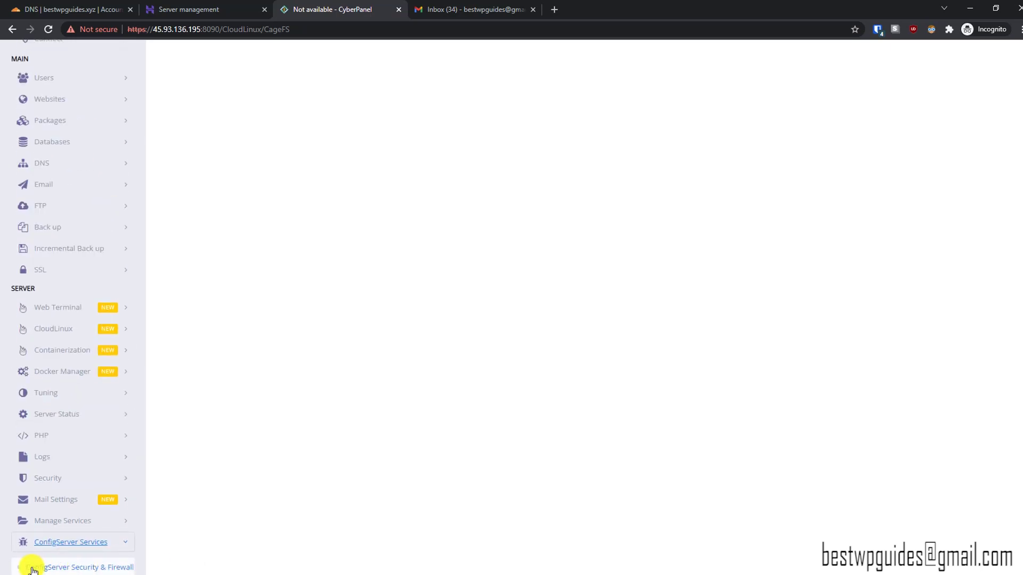
left_click(71, 567)
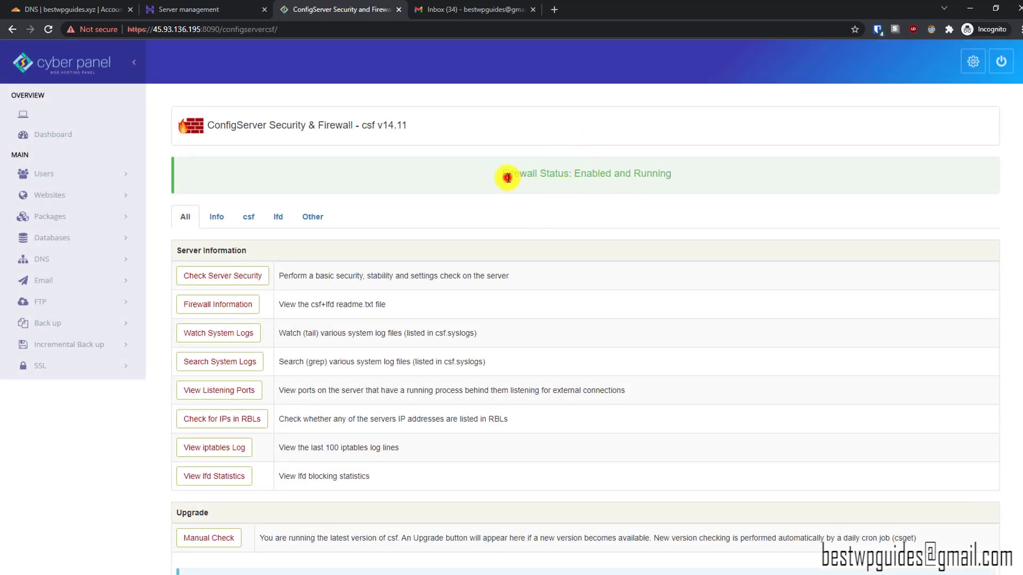
left_click_drag(508, 178, 678, 177)
left_click(698, 185)
- Run the basic server security check and review the firewall and IPv6 check results
scroll(694, 203, "down", 1)
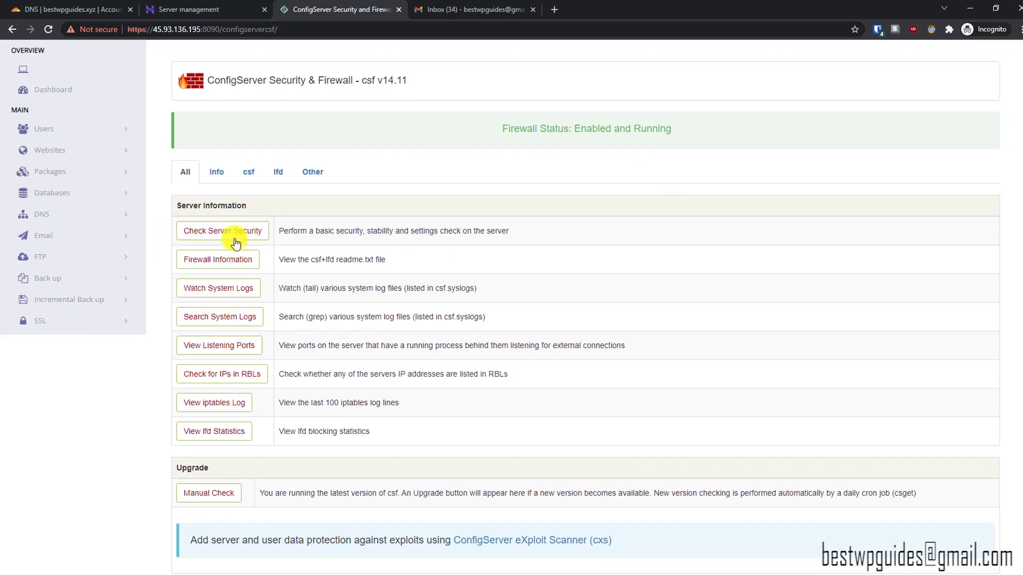
left_click(235, 240)
left_click(235, 240)
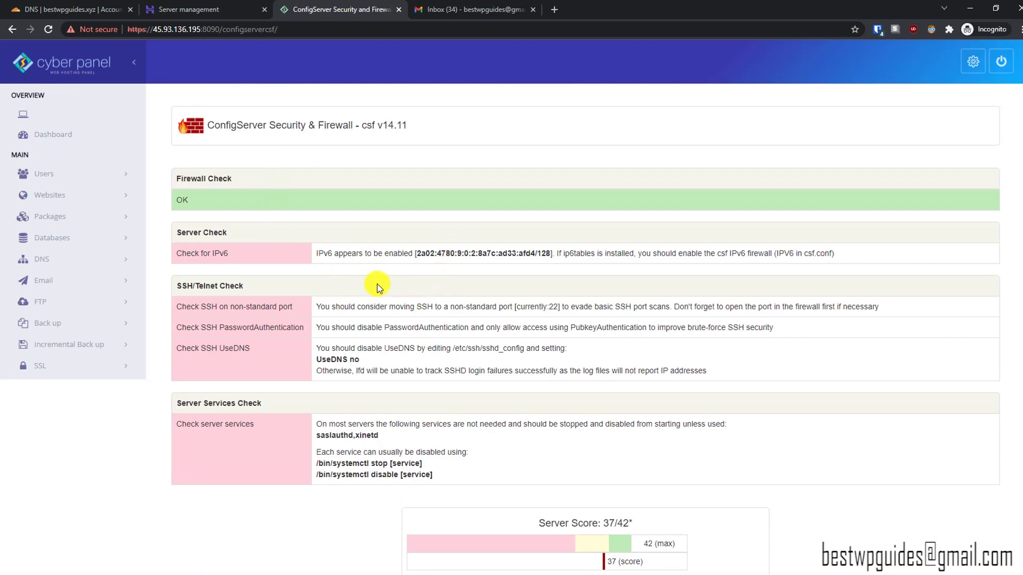
left_click(248, 254)
triple_click(221, 179)
left_click(233, 265)
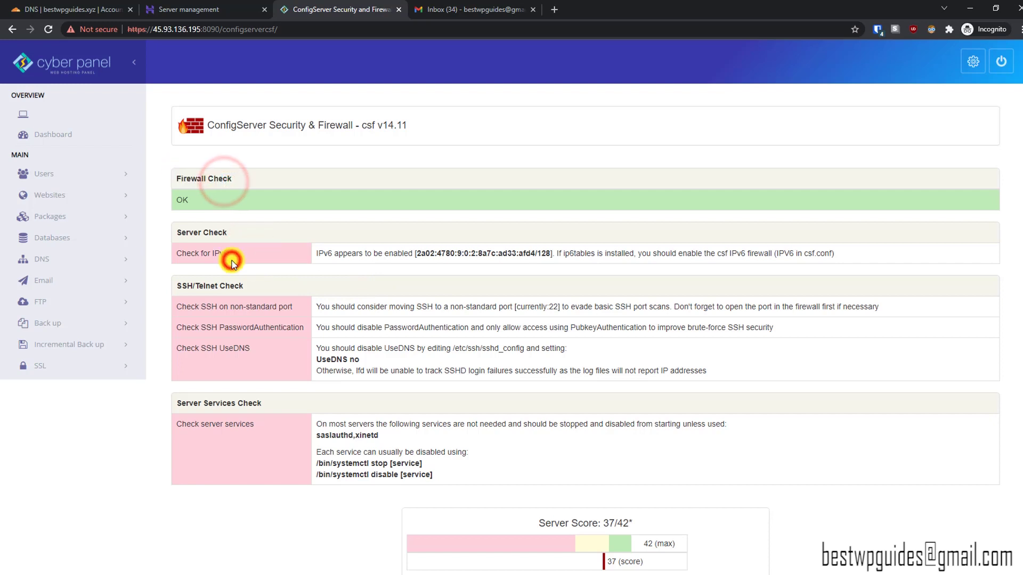
triple_click(235, 254)
left_click(495, 319)
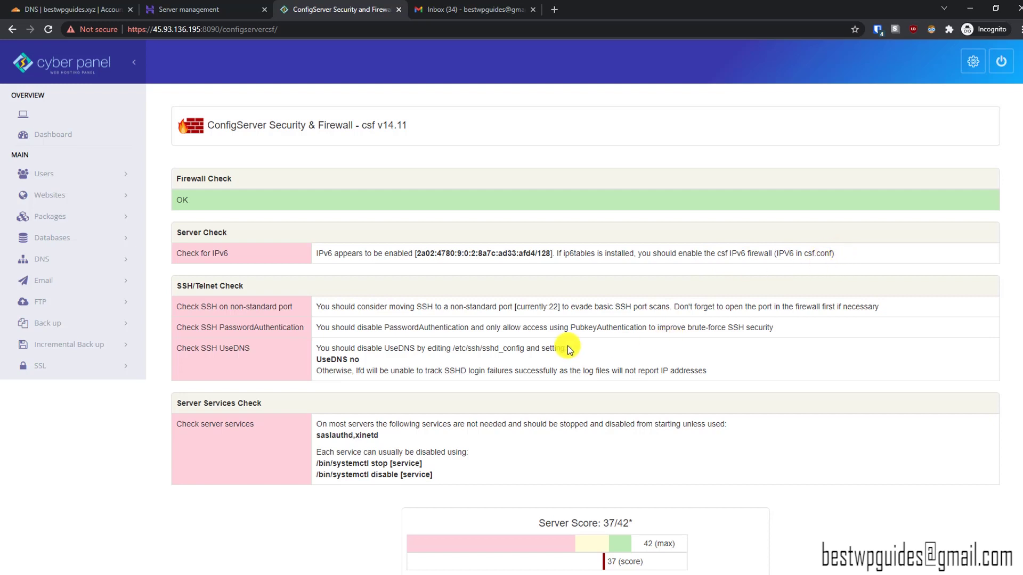
- Review the SSH/Telnet and server services recommendations and the server score in the security report
scroll(434, 392, "down", 2)
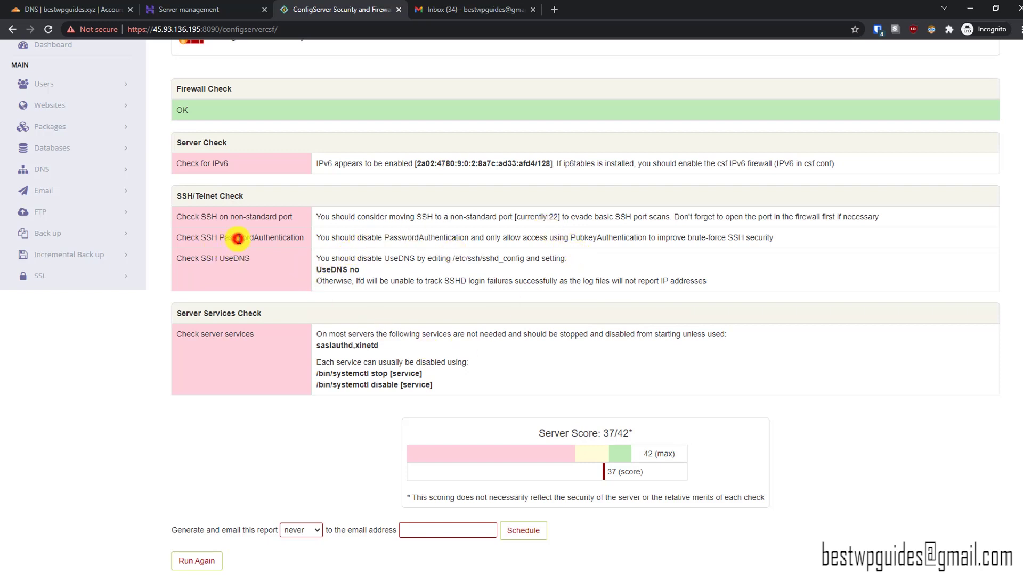
left_click_drag(361, 237, 434, 237)
left_click(494, 238)
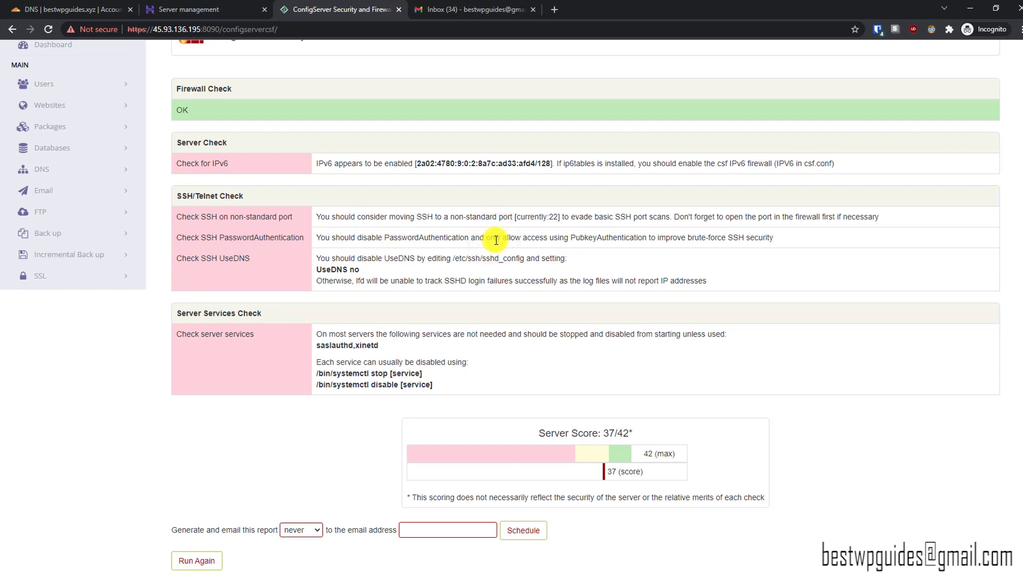
left_click(450, 294)
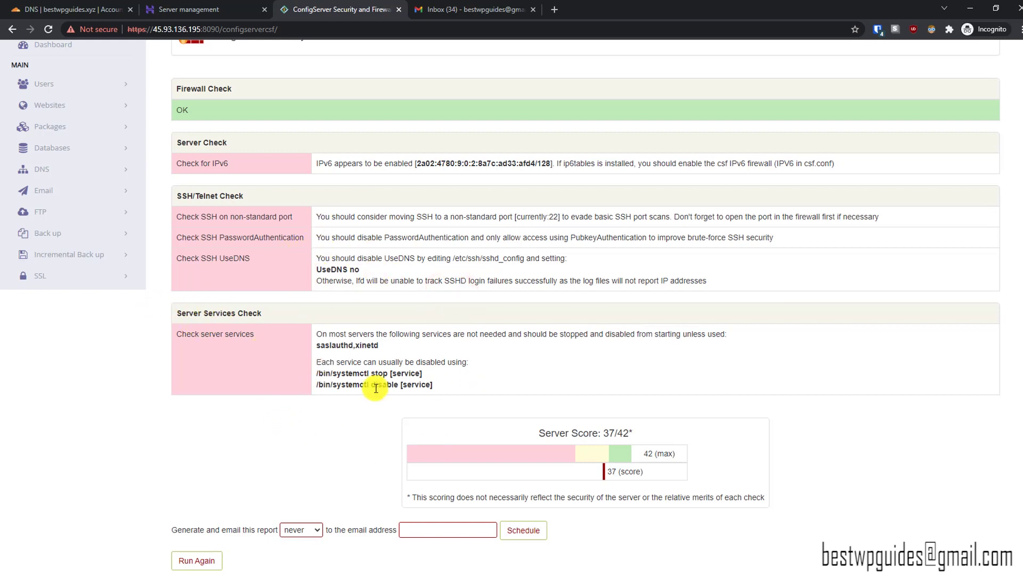
left_click_drag(435, 388, 317, 333)
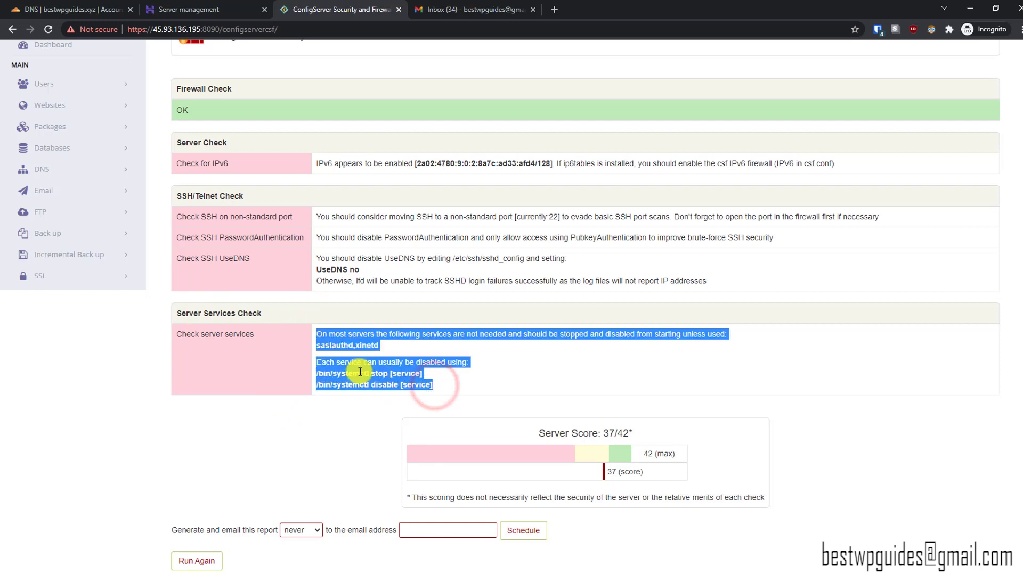
left_click(389, 391)
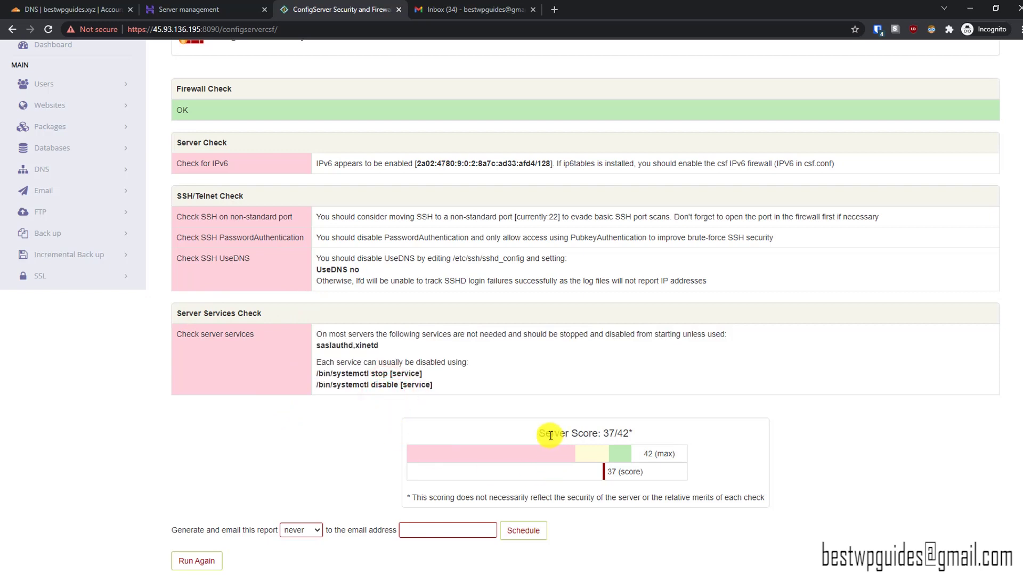
scroll(612, 439, "down", 1)
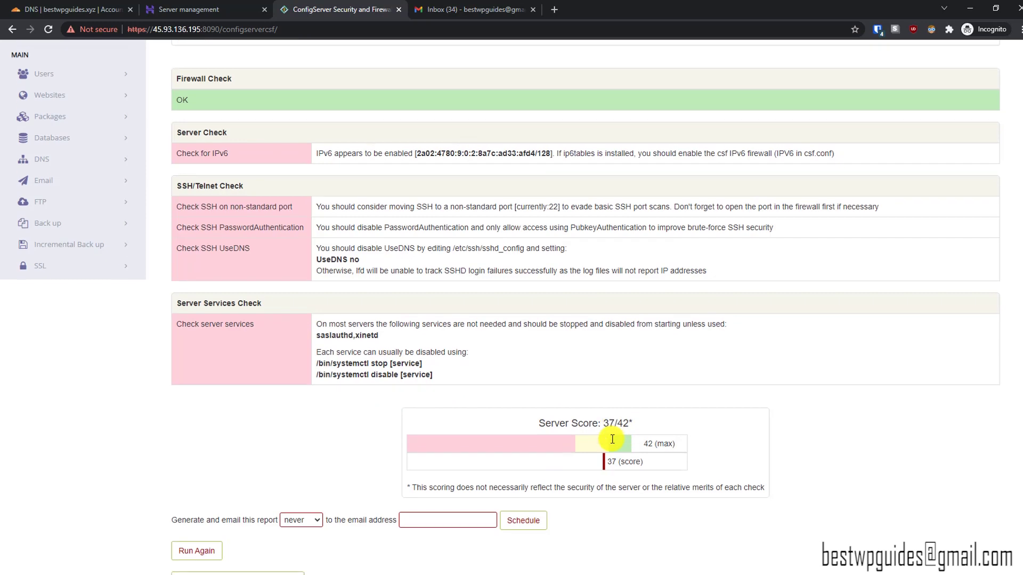
scroll(613, 439, "down", 1)
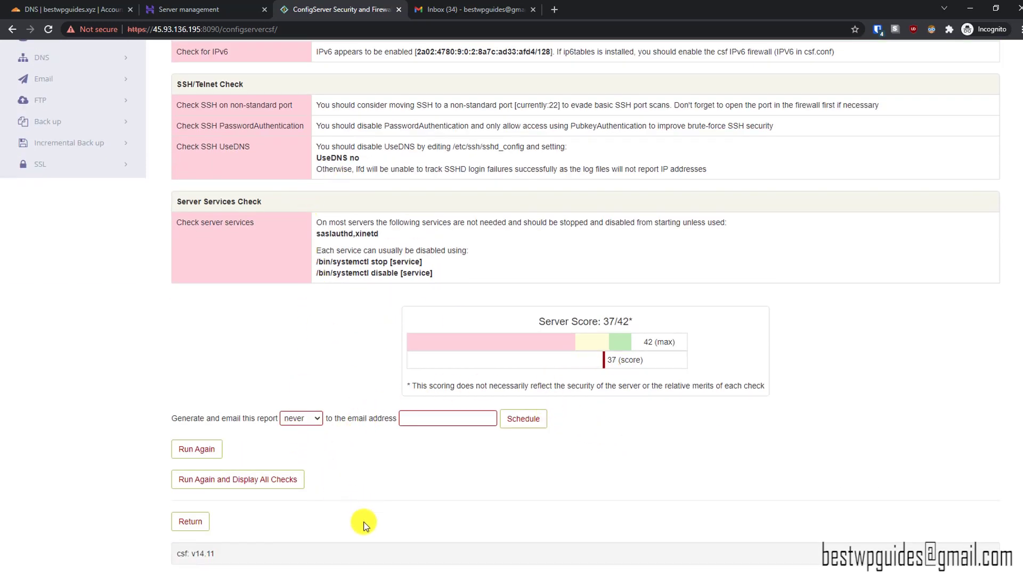
- Return to the ConfigServer Firewall main page and look over its server information, quick actions and firewall options
left_click(202, 522)
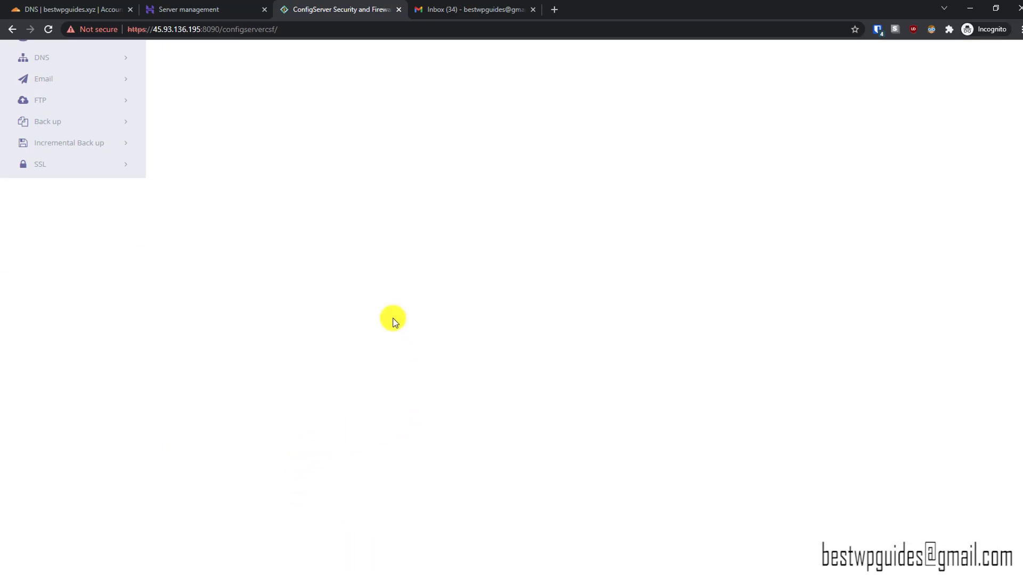
scroll(385, 331, "down", 5)
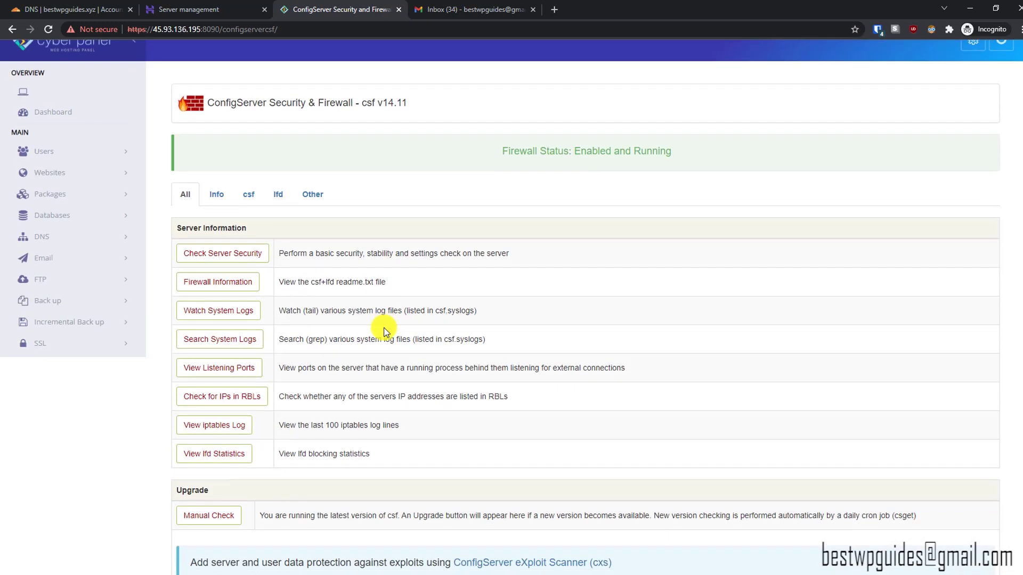
scroll(386, 332, "down", 5)
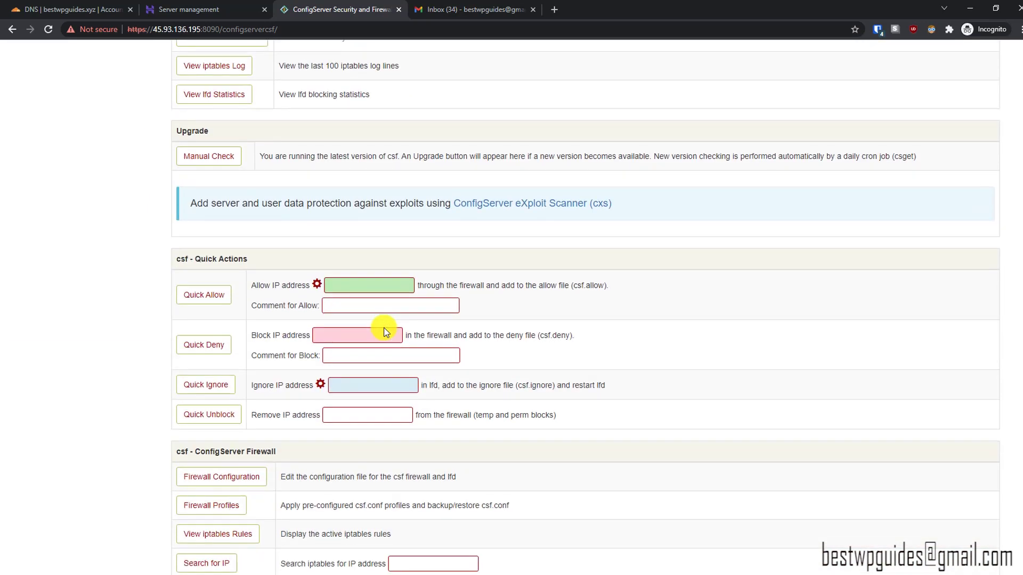
scroll(408, 417, "down", 2)
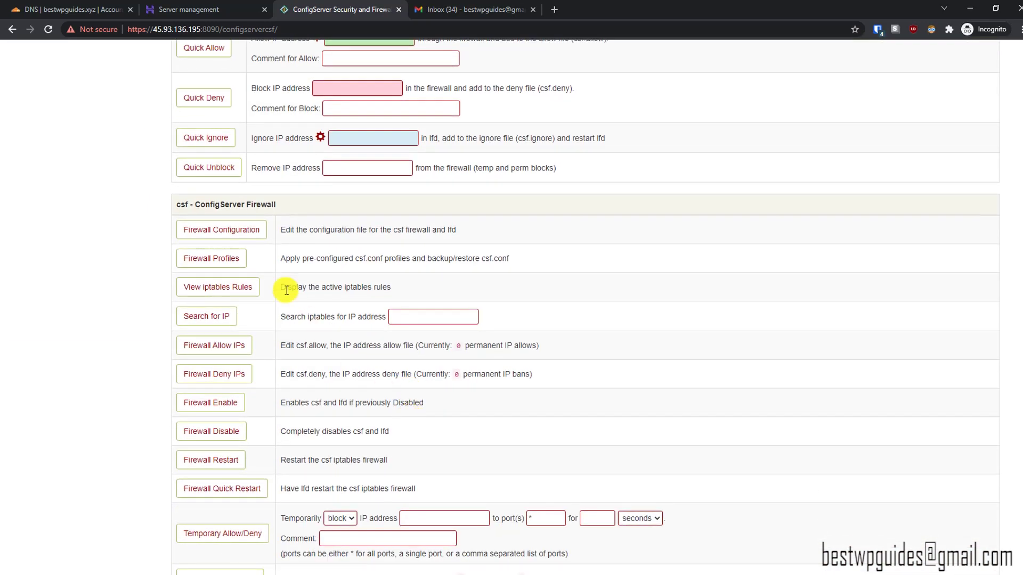
scroll(224, 241, "up", 1)
scroll(230, 265, "up", 12)
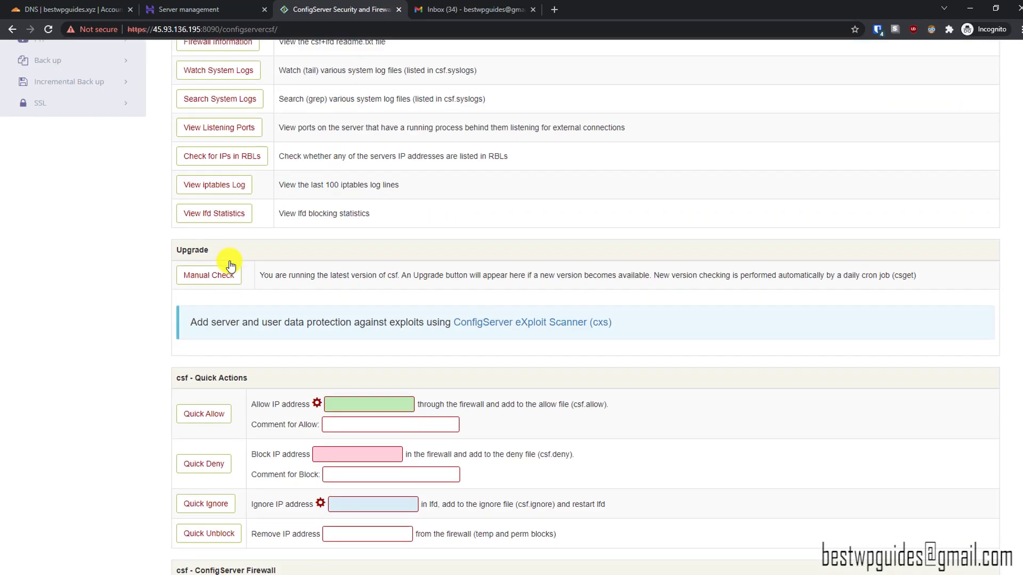
scroll(255, 264, "down", 3)
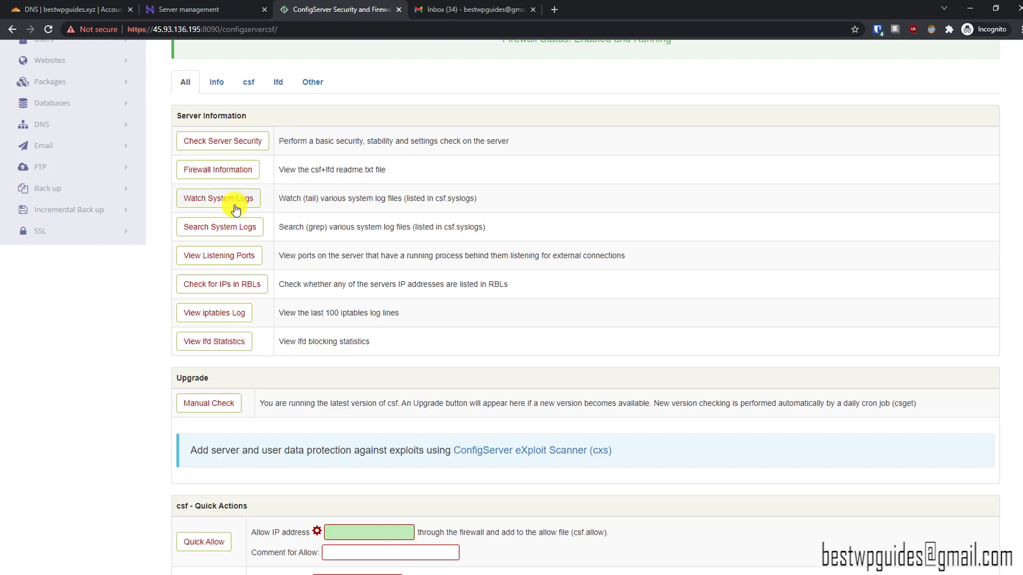
left_click(216, 85)
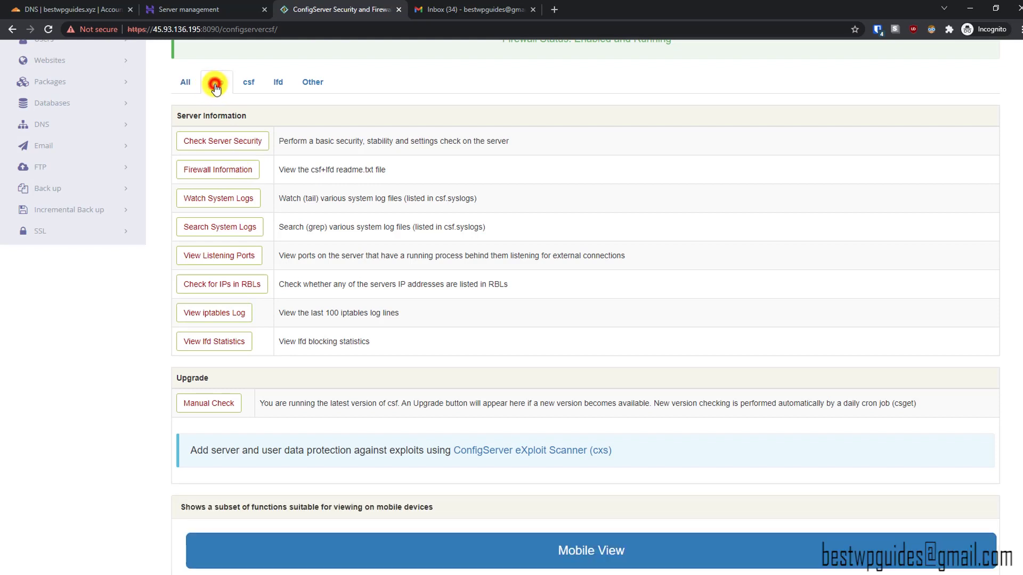
left_click(250, 83)
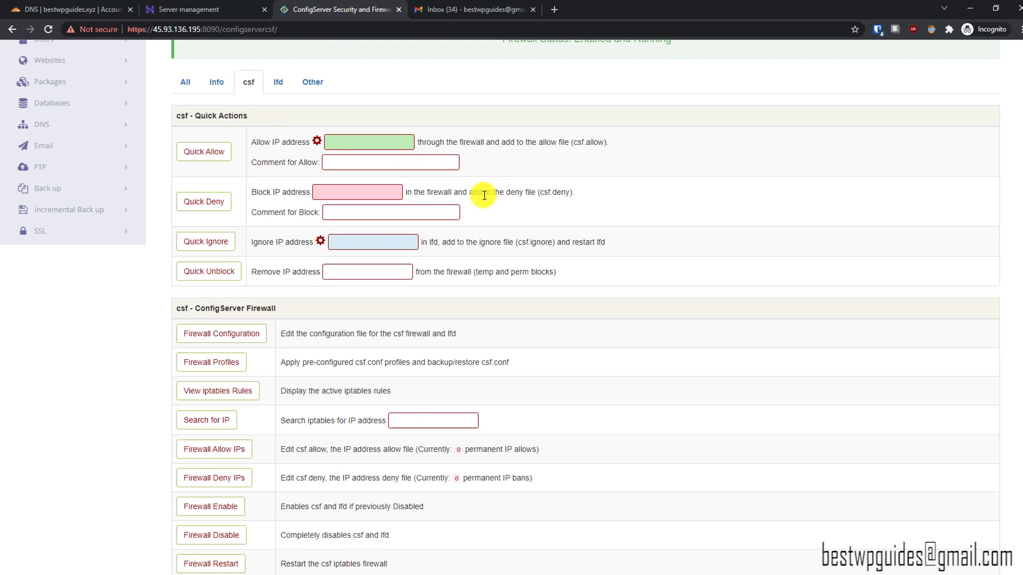
left_click(226, 8)
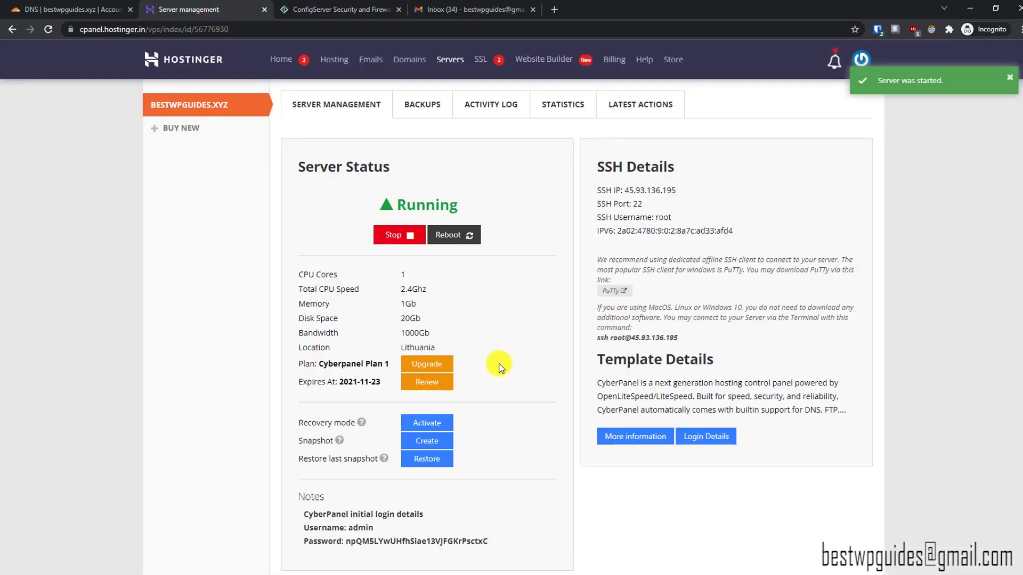
scroll(501, 417, "down", 3)
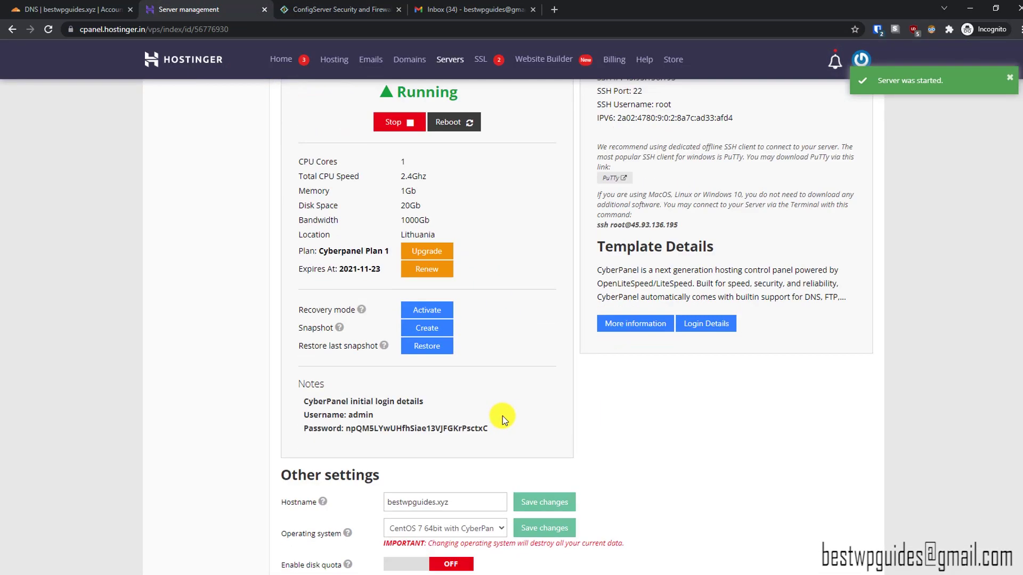
scroll(510, 463, "down", 3)
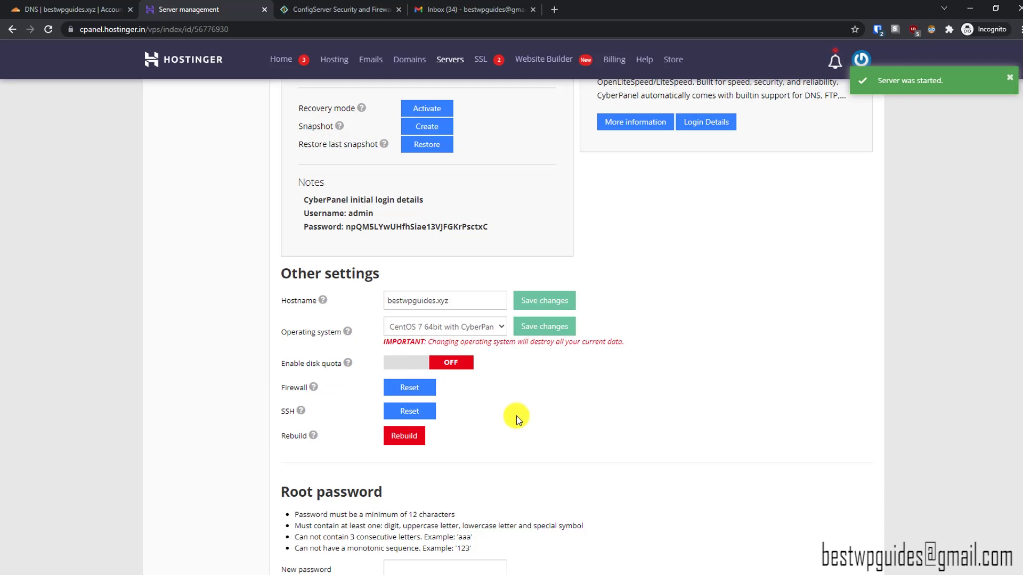
- Return to the ConfigServer Firewall page and review the quick allow, deny, ignore and unblock actions for IP addresses
left_click(309, 10)
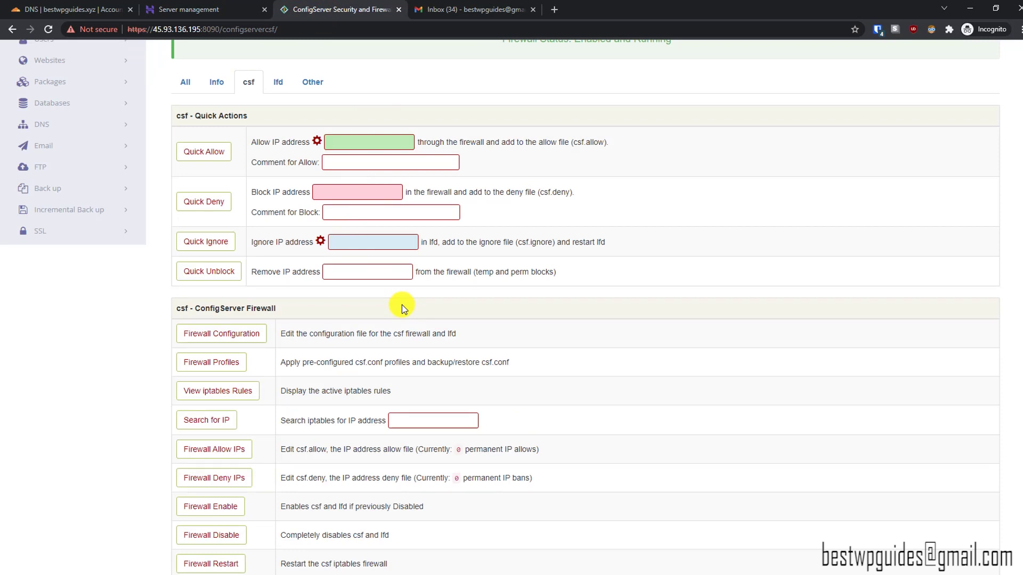
left_click(376, 141)
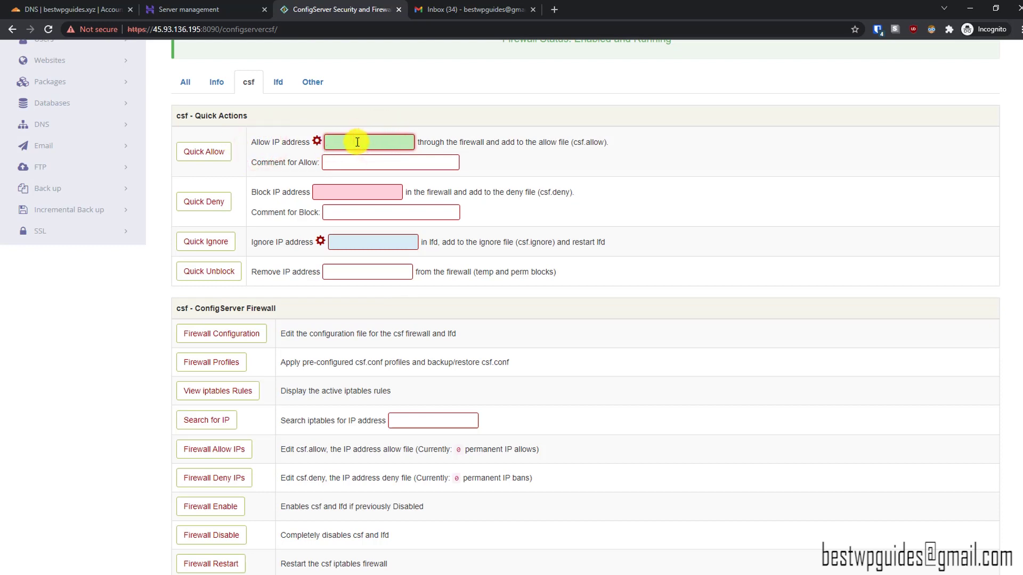
left_click(426, 162)
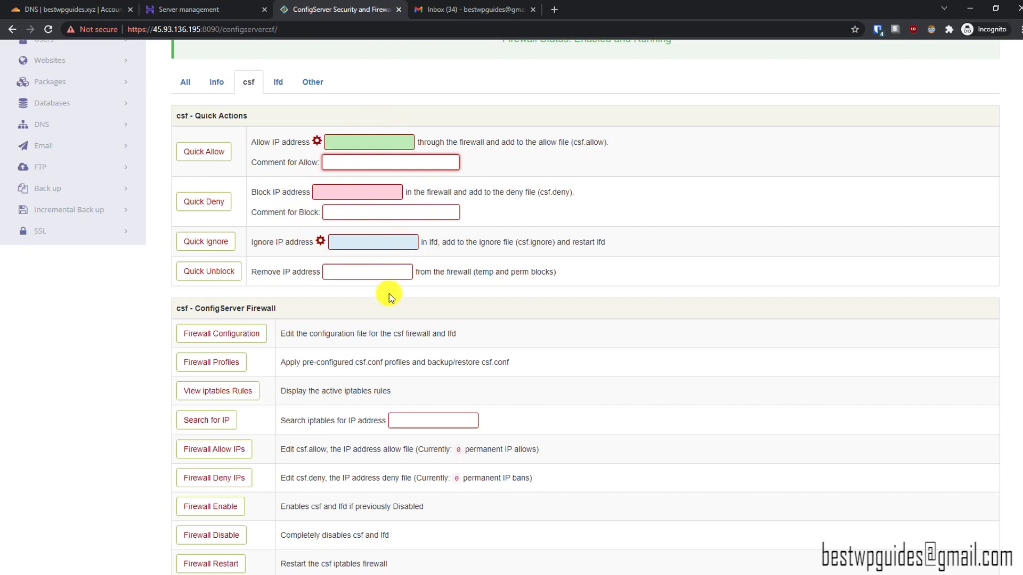
left_click(133, 334)
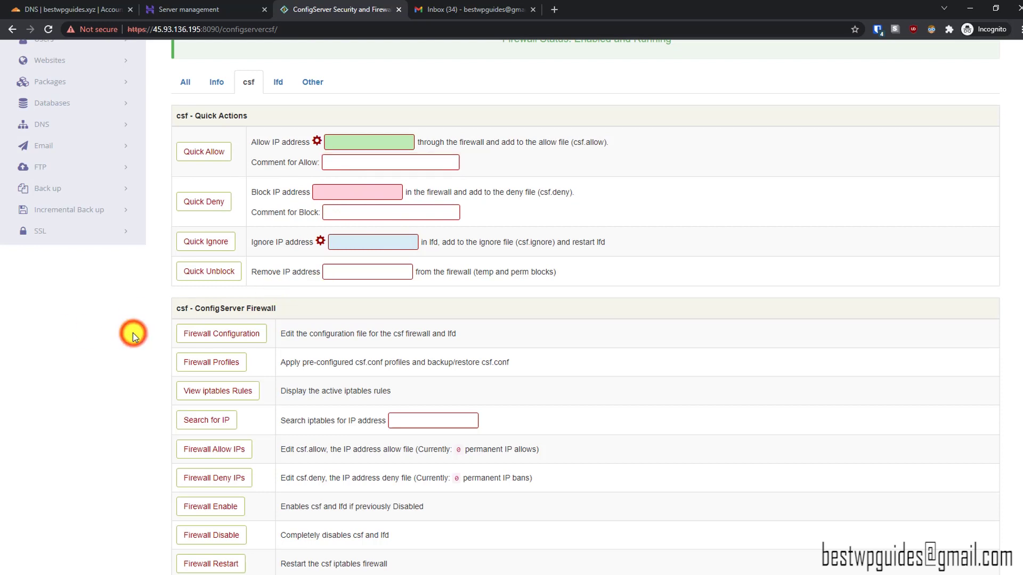
scroll(134, 330, "down", 2)
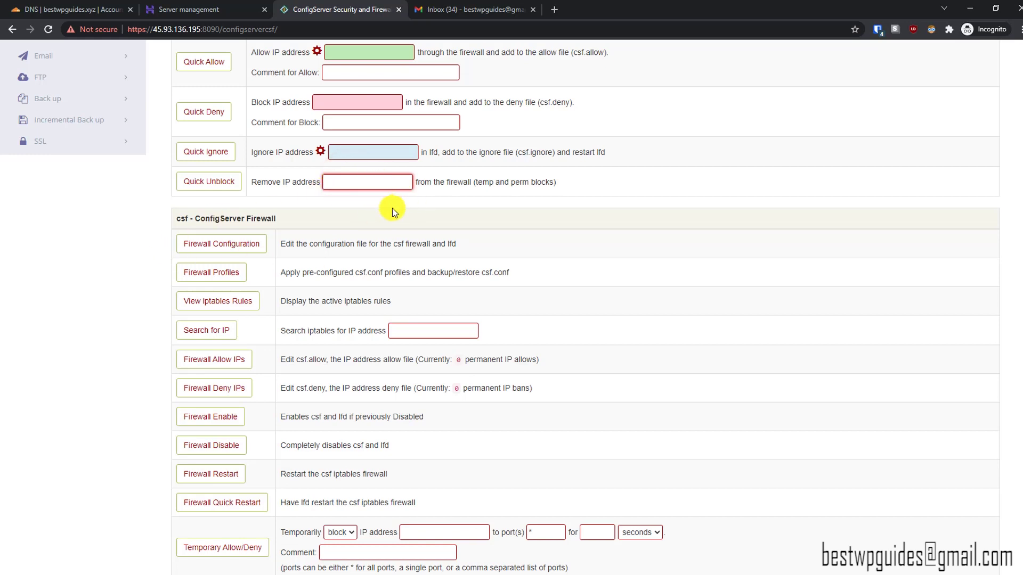
left_click(133, 296)
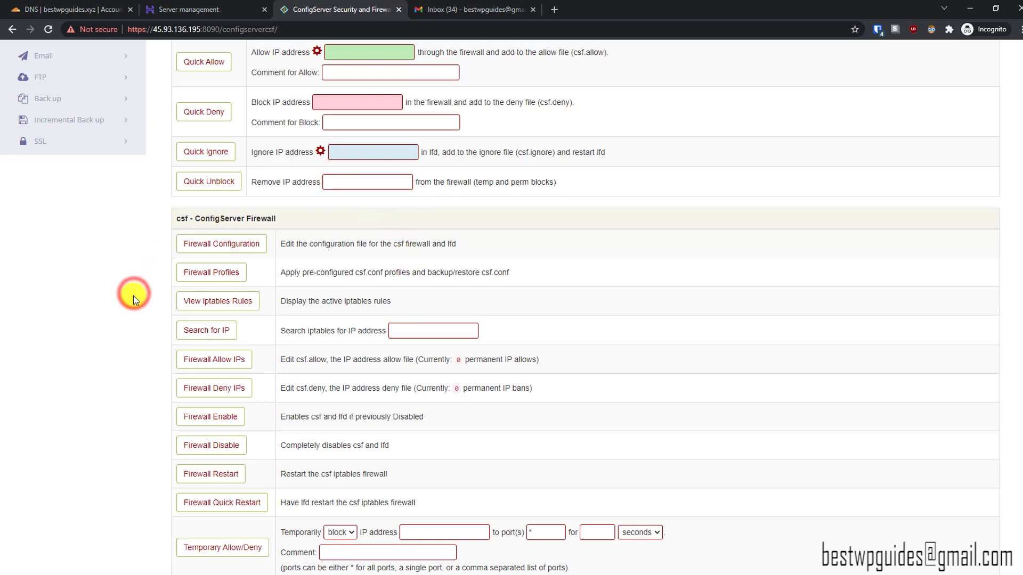
scroll(133, 296, "down", 1)
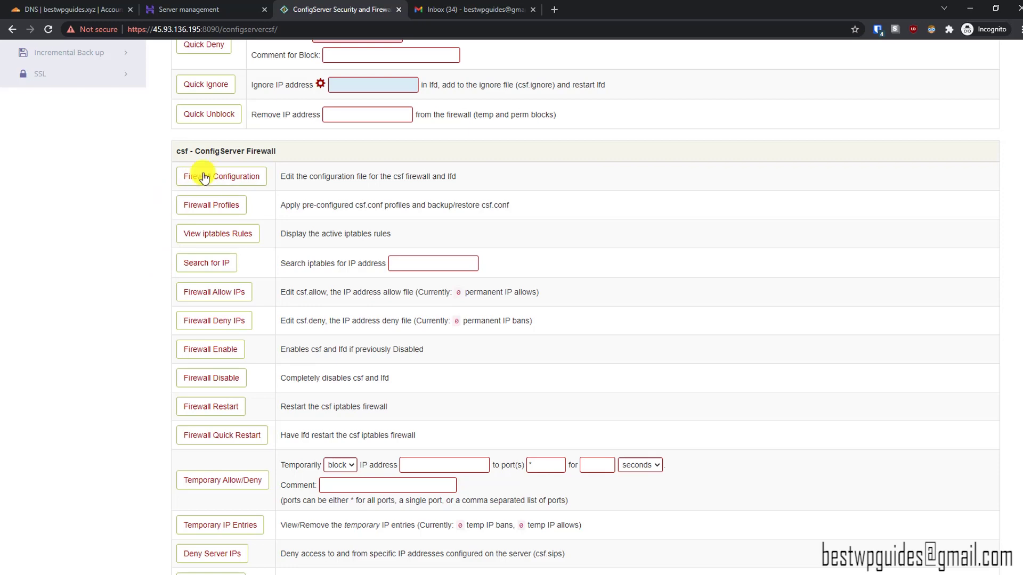
- Turn on IPV6 and IPV6_ICMP_STRICT in the IPv6 port settings of the csf firewall configuration
left_click(218, 176)
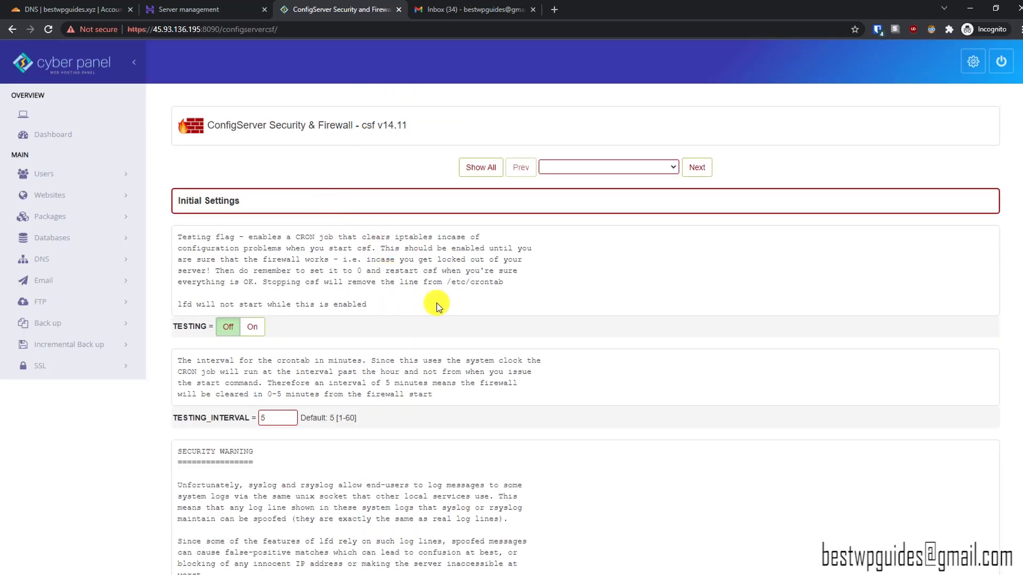
scroll(436, 306, "down", 8)
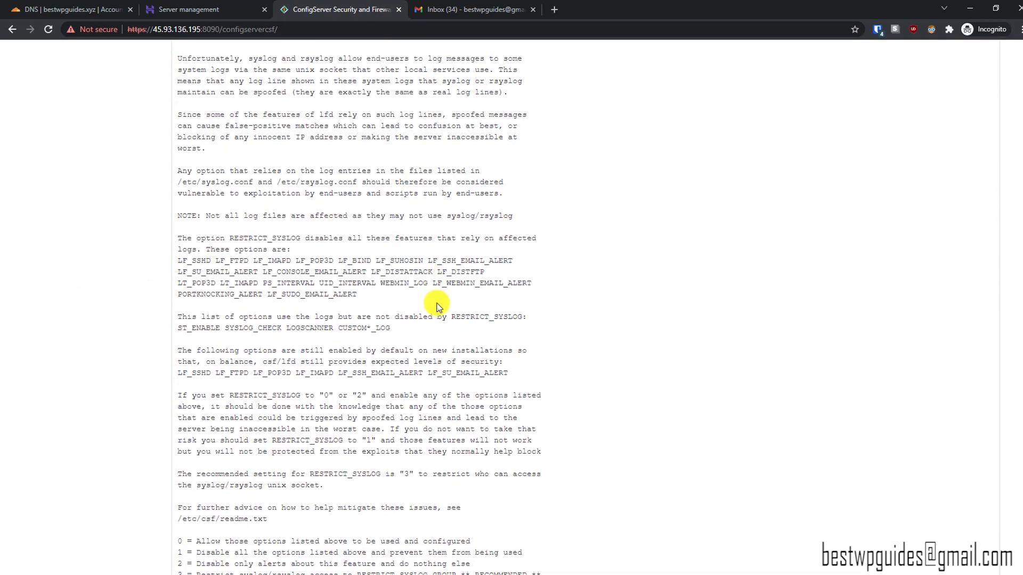
scroll(436, 306, "down", 10)
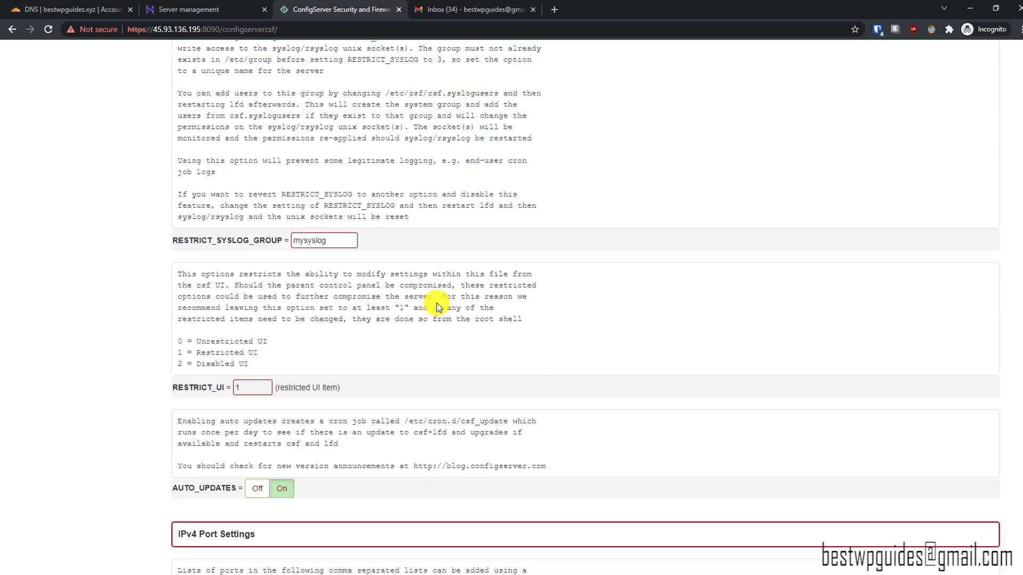
scroll(437, 307, "down", 14)
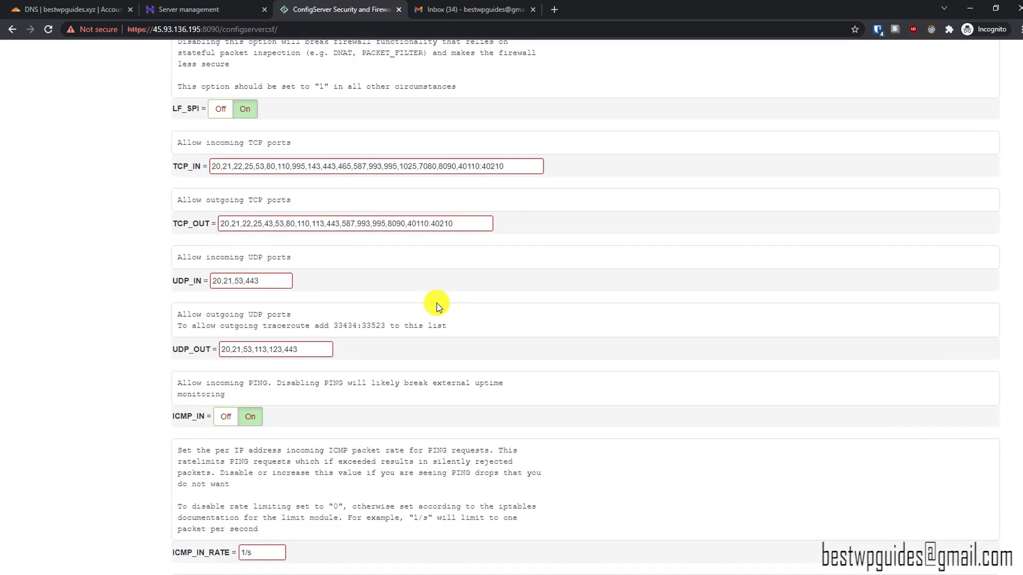
scroll(437, 307, "down", 6)
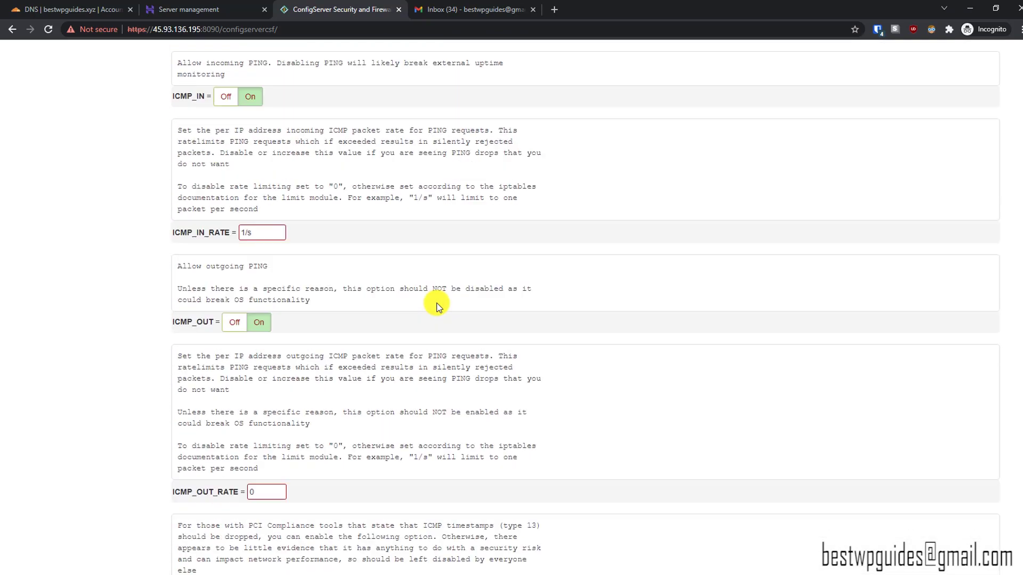
scroll(437, 307, "down", 10)
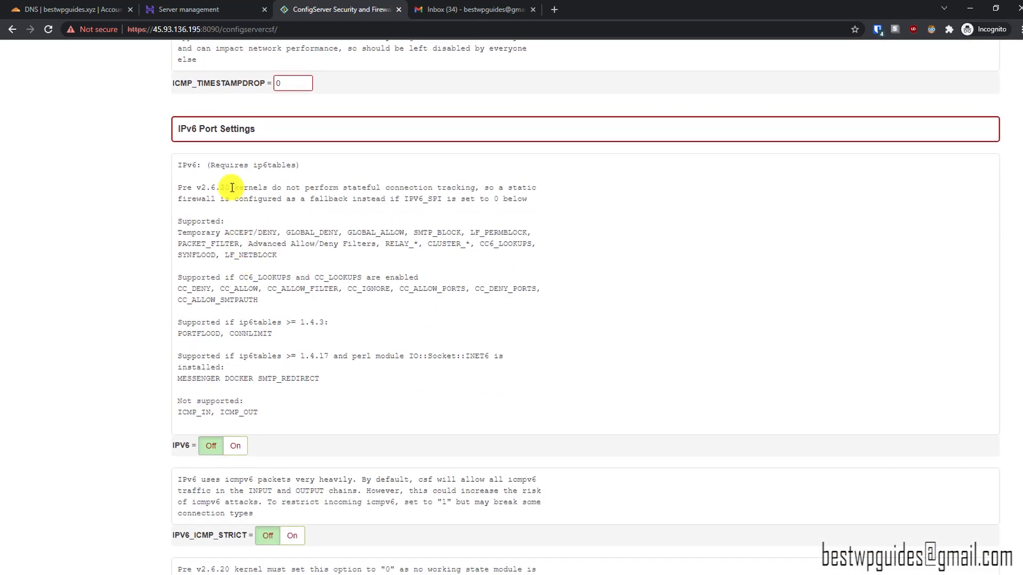
scroll(273, 297, "down", 3)
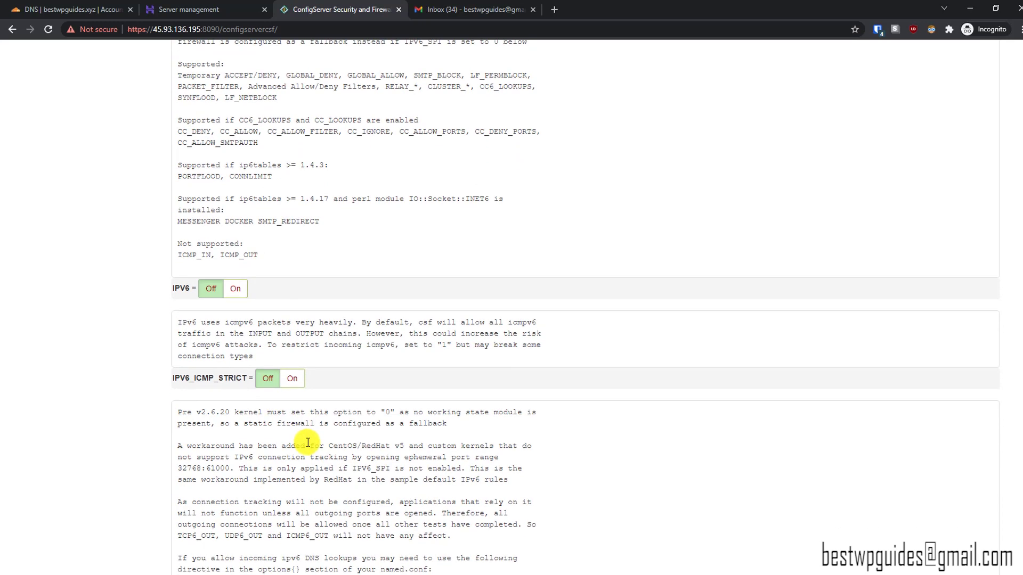
scroll(308, 443, "down", 3)
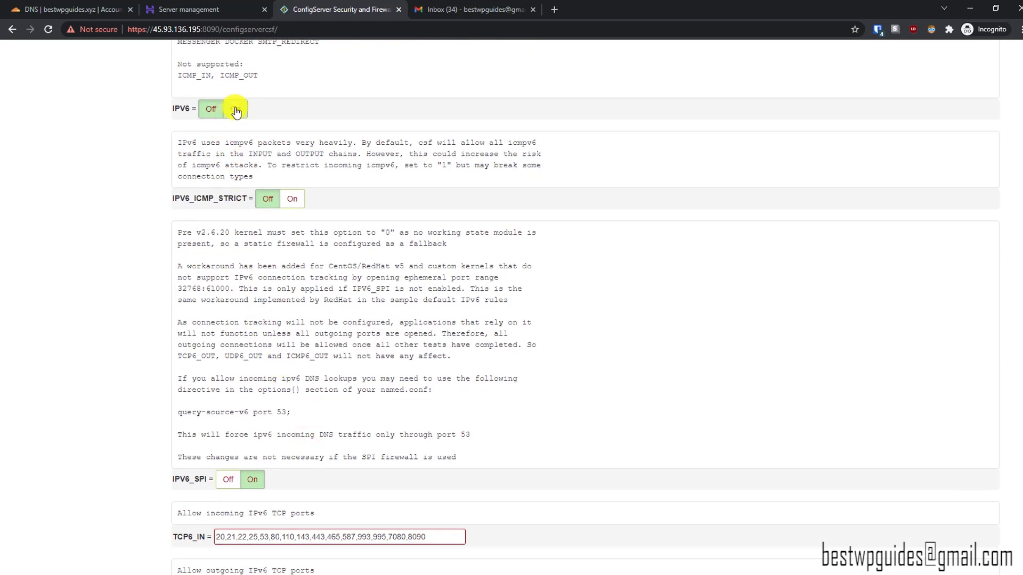
left_click(236, 110)
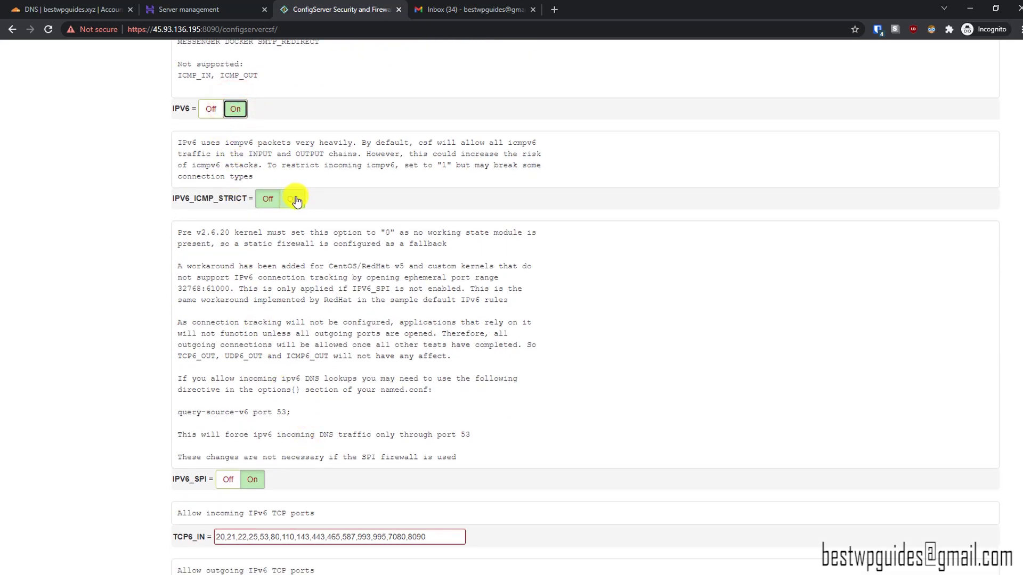
left_click(294, 200)
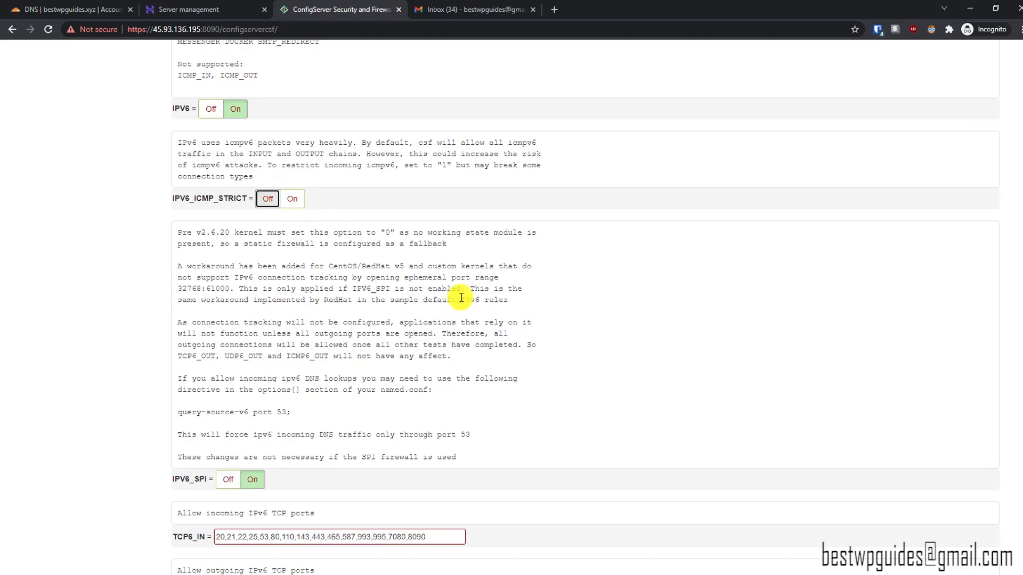
left_click(291, 198)
scroll(38, 298, "down", 3)
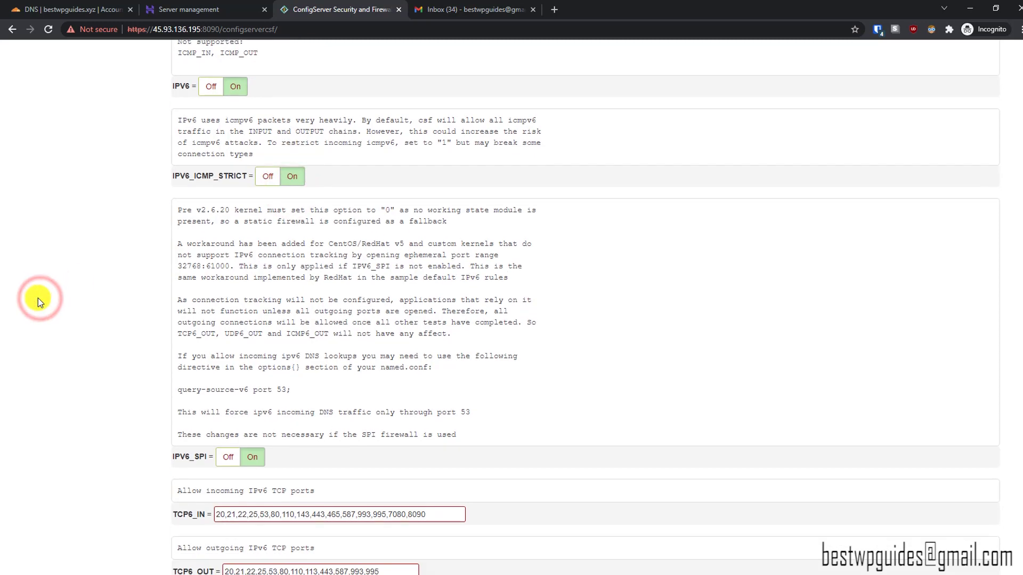
- Save the firewall configuration changes, restart csf and lfd, and return to the firewall main page
scroll(37, 300, "down", 3)
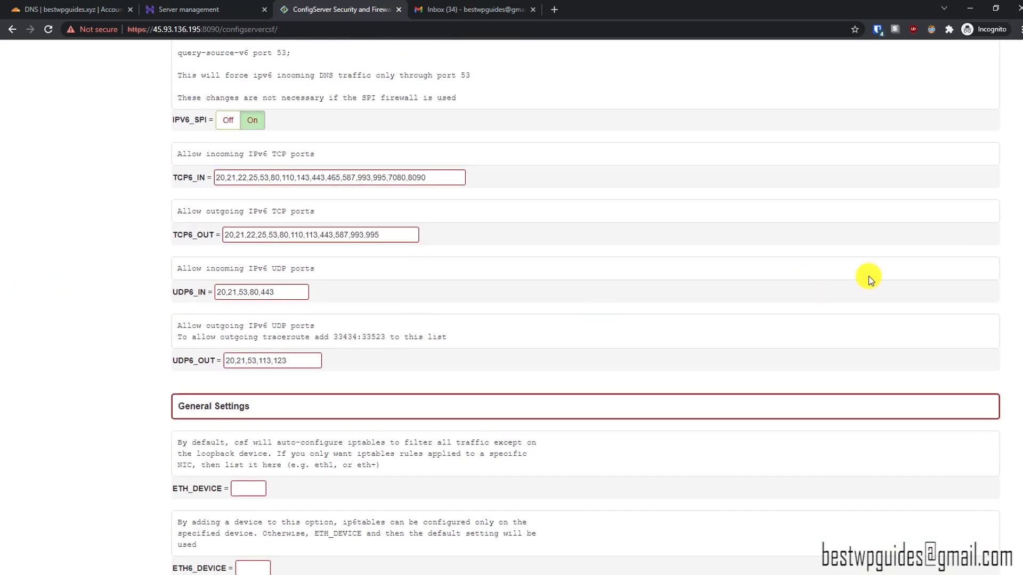
left_click_drag(1018, 85, 991, 574)
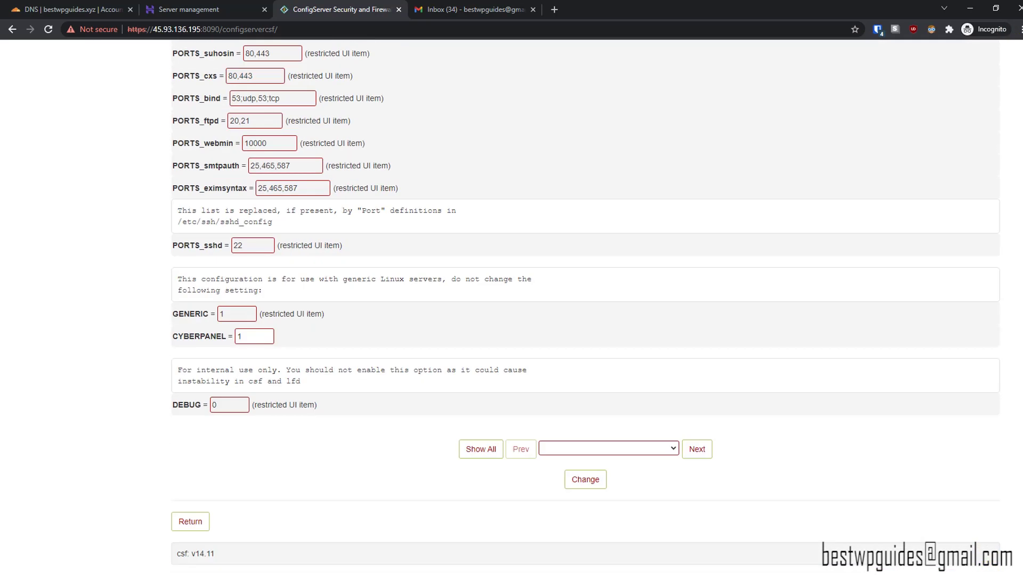
left_click(591, 482)
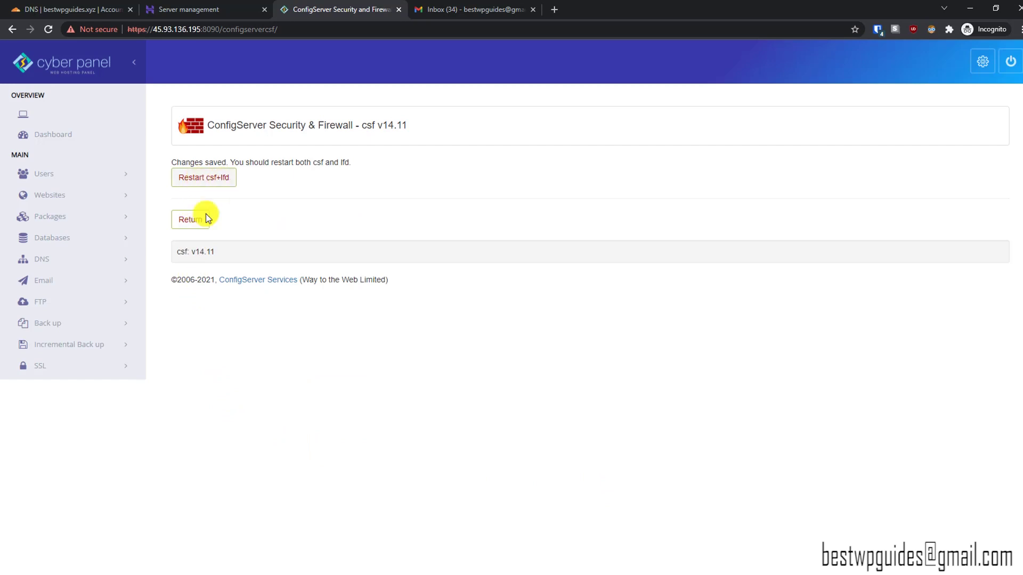
left_click(203, 177)
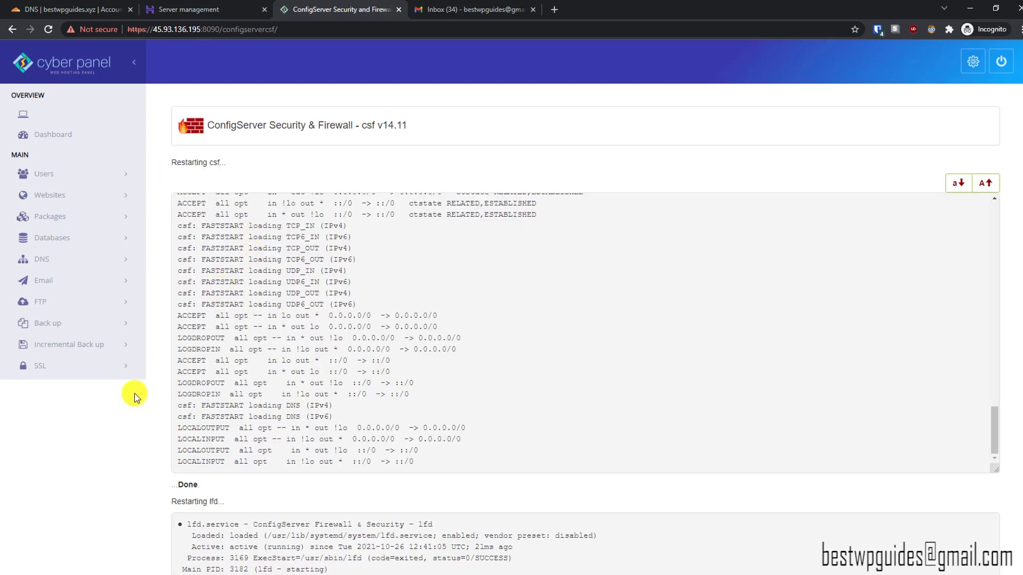
scroll(137, 427, "down", 4)
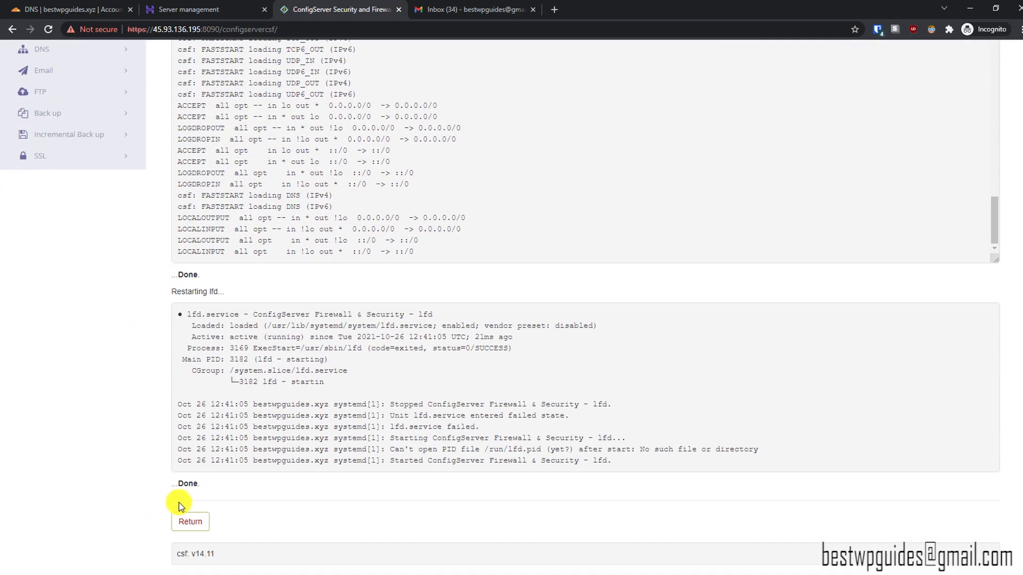
left_click(196, 524)
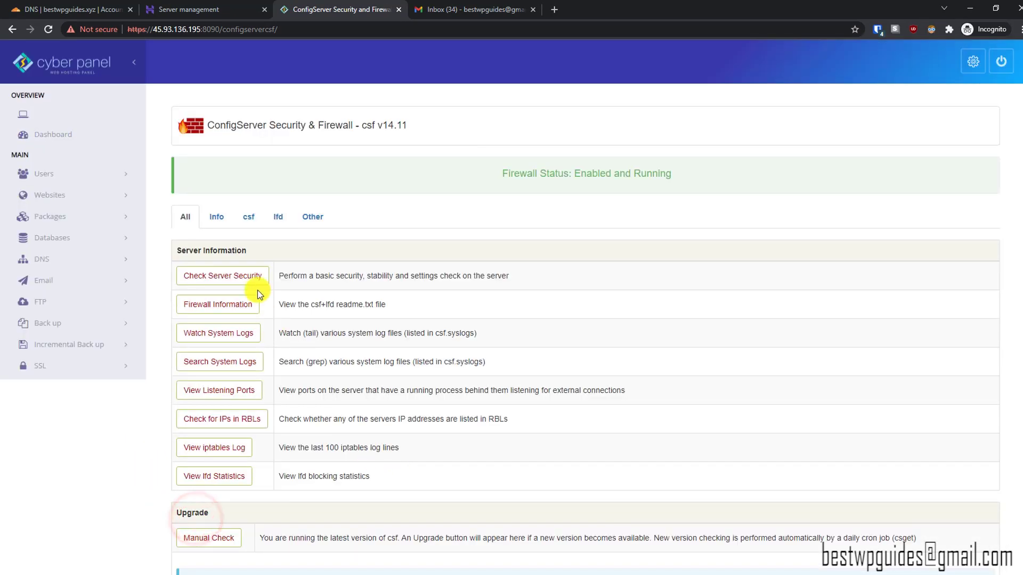
- Rerun the server security check, review its check results and server score, and return to the firewall main page
left_click(241, 275)
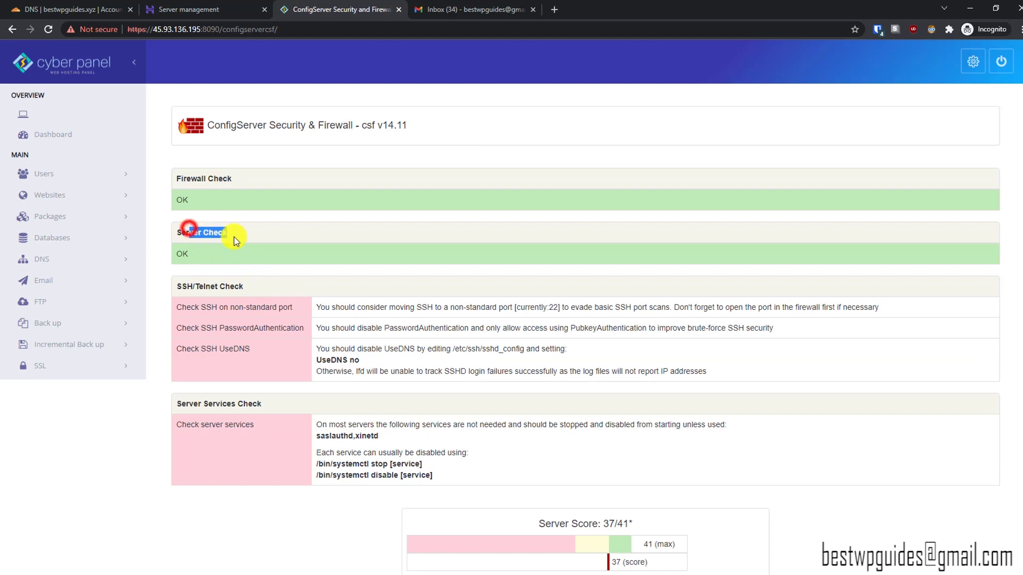
left_click(235, 240)
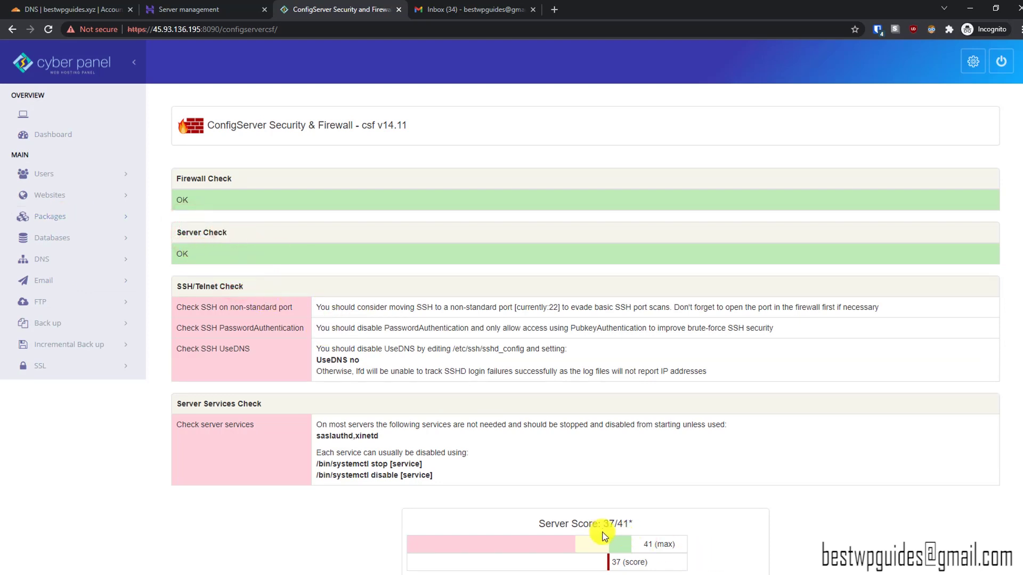
scroll(364, 484, "down", 1)
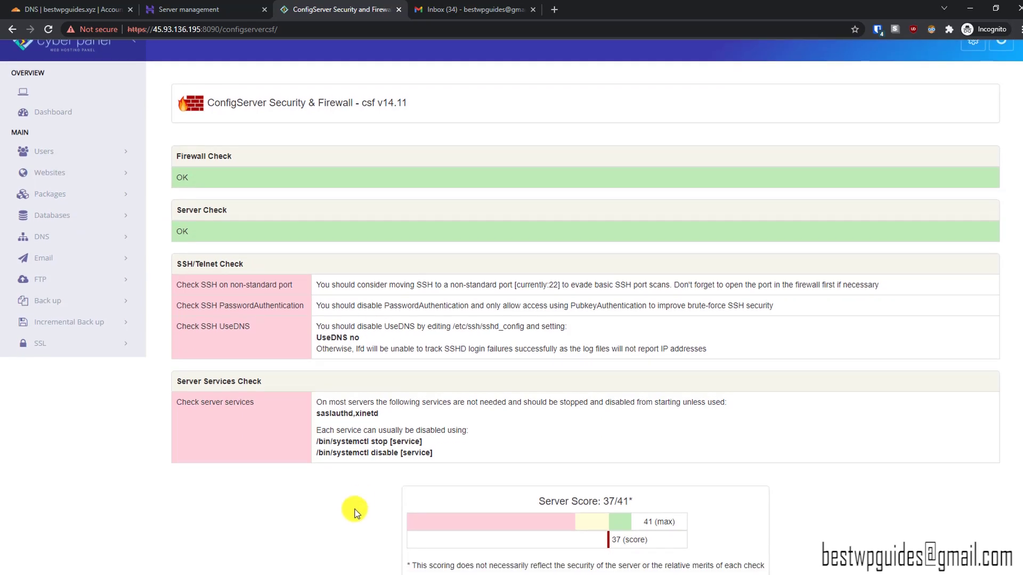
scroll(356, 513, "down", 3)
left_click(190, 544)
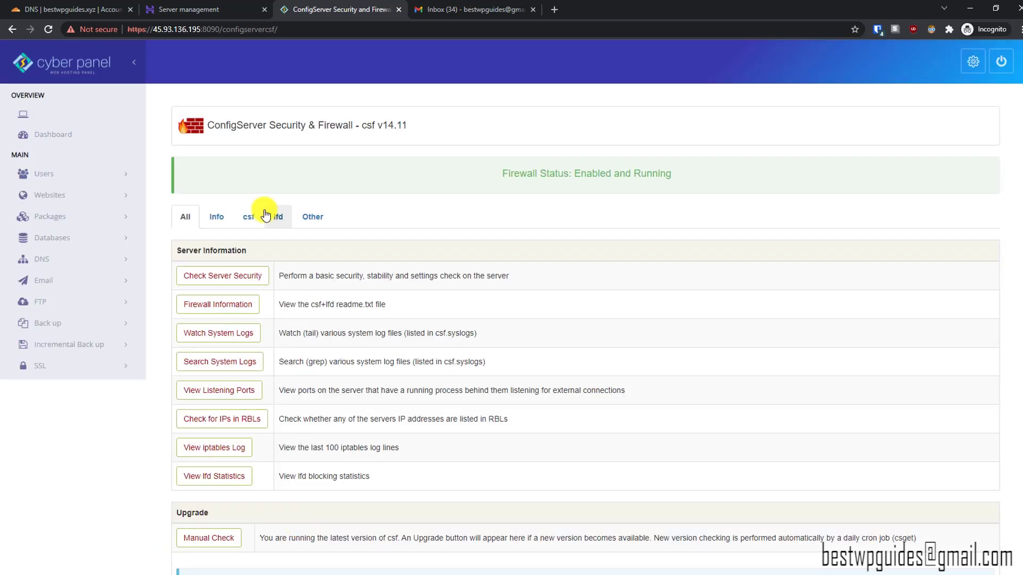
- Open the csf.allow file of permanently allowed IP addresses, review its contents, and return to the firewall main page
left_click(251, 215)
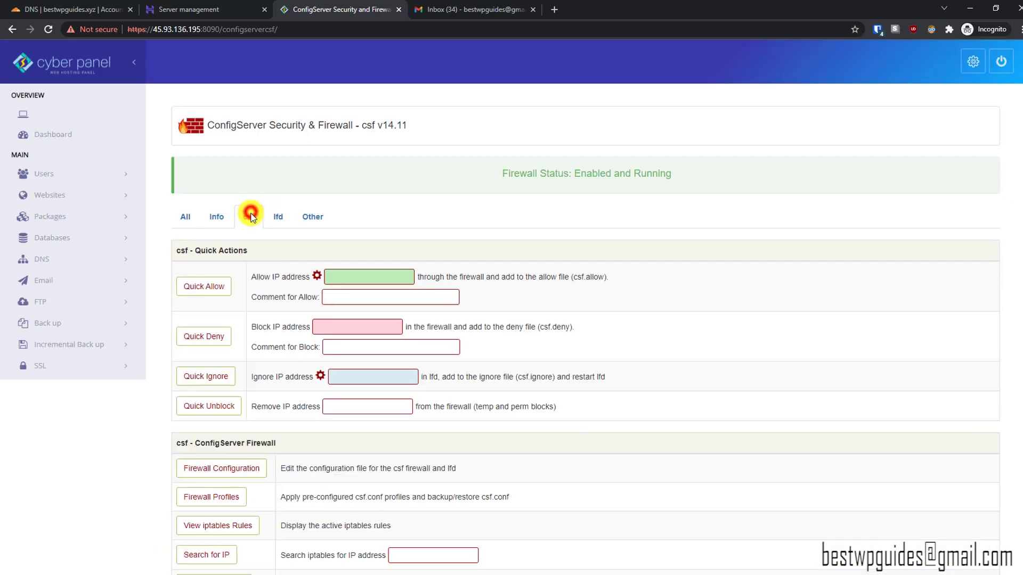
scroll(309, 366, "down", 4)
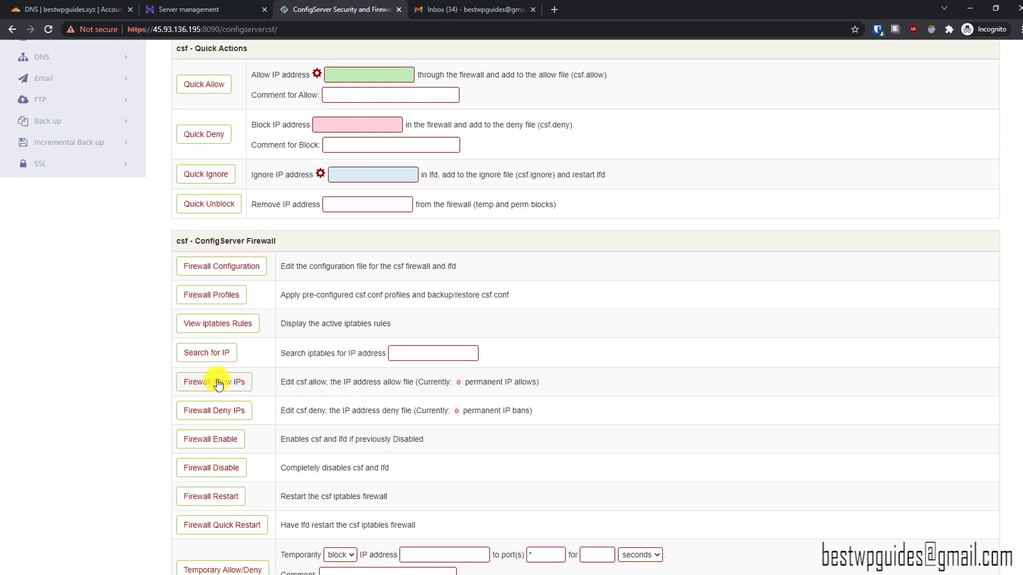
left_click(459, 385)
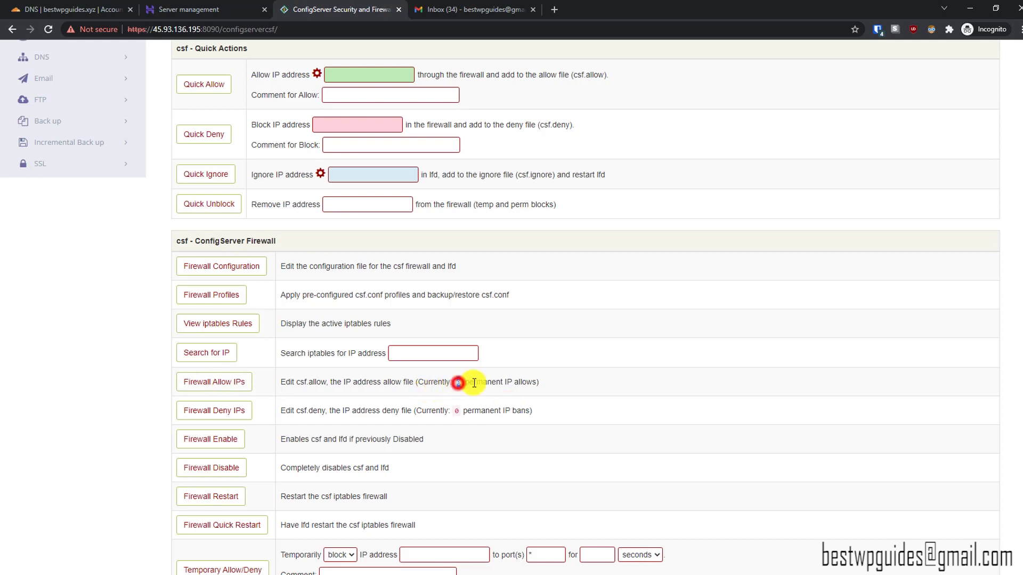
left_click(546, 385)
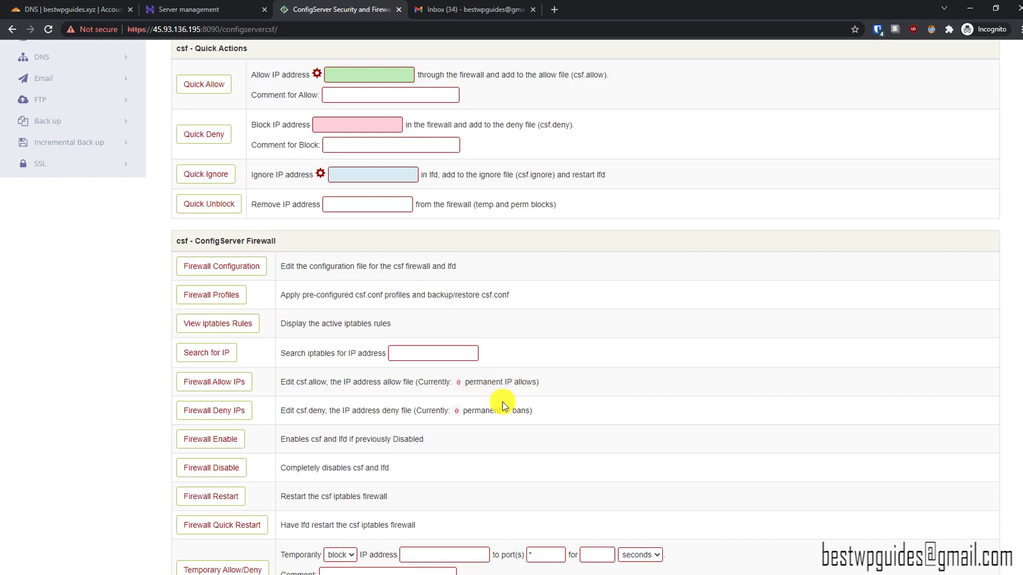
left_click(221, 382)
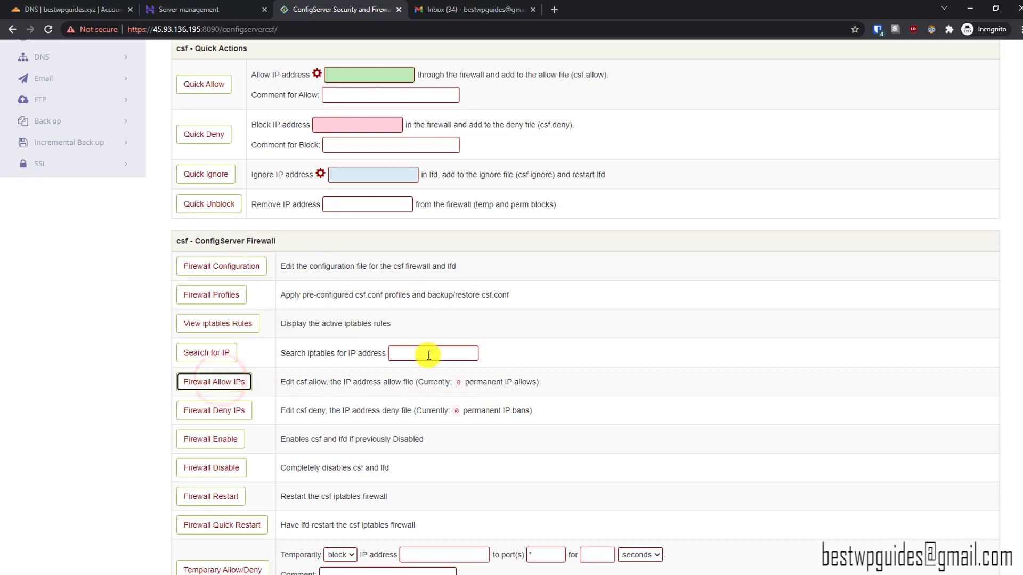
left_click(195, 387)
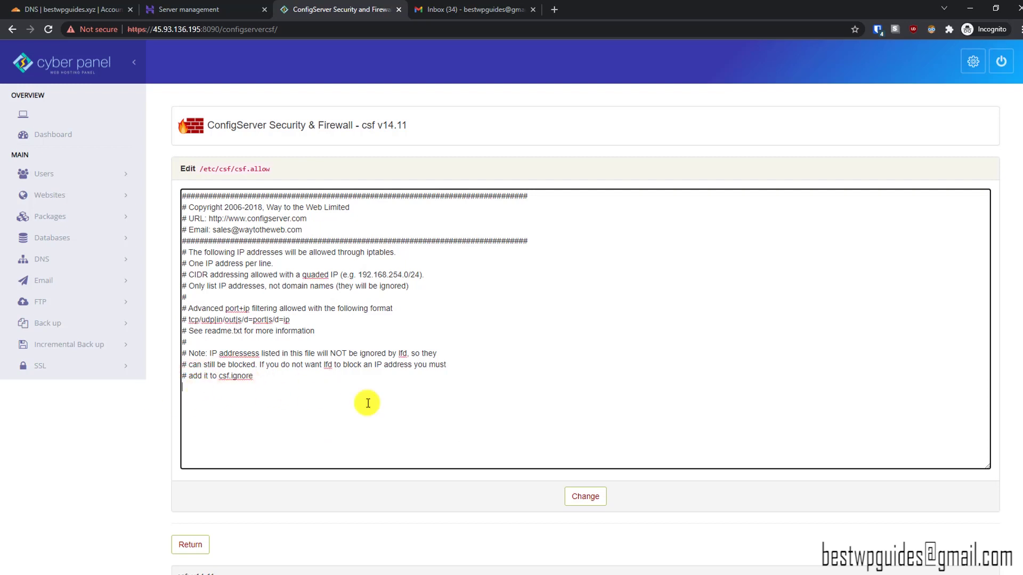
left_click(186, 545)
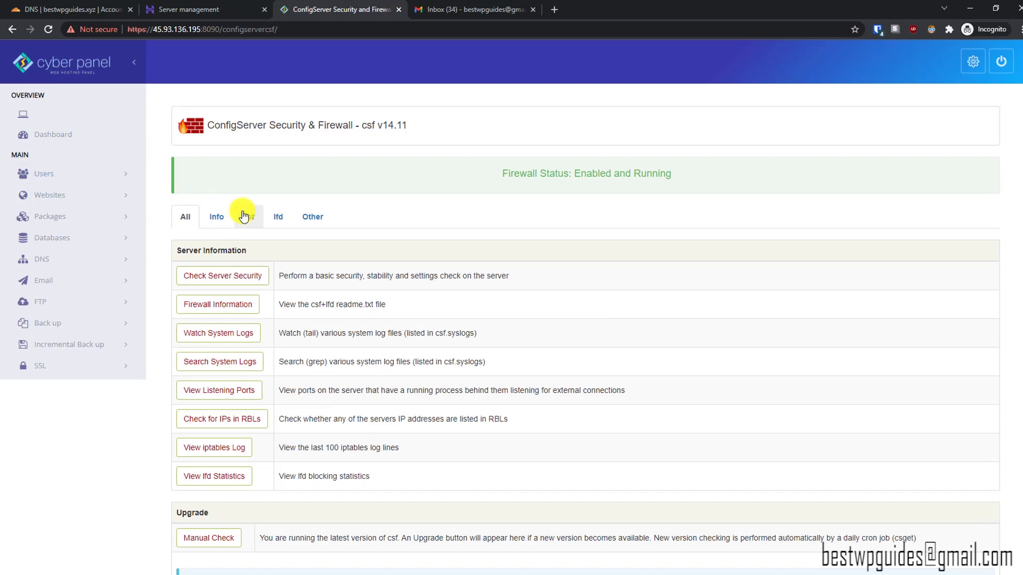
- Review the csf firewall tools and apply the preconfigured protection_high profile from the firewall profiles
left_click(245, 215)
scroll(373, 389, "down", 5)
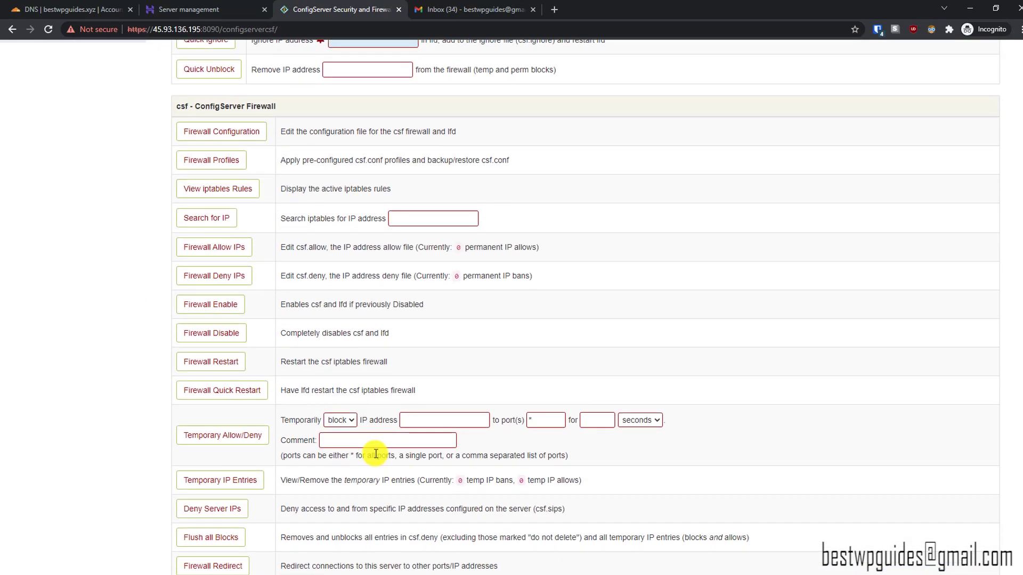
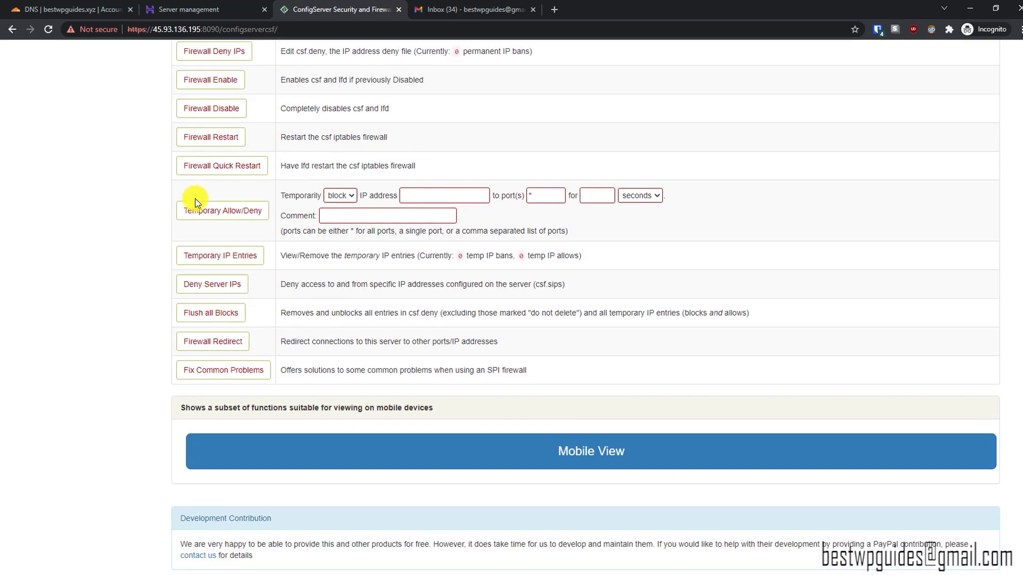
scroll(209, 190, "up", 1)
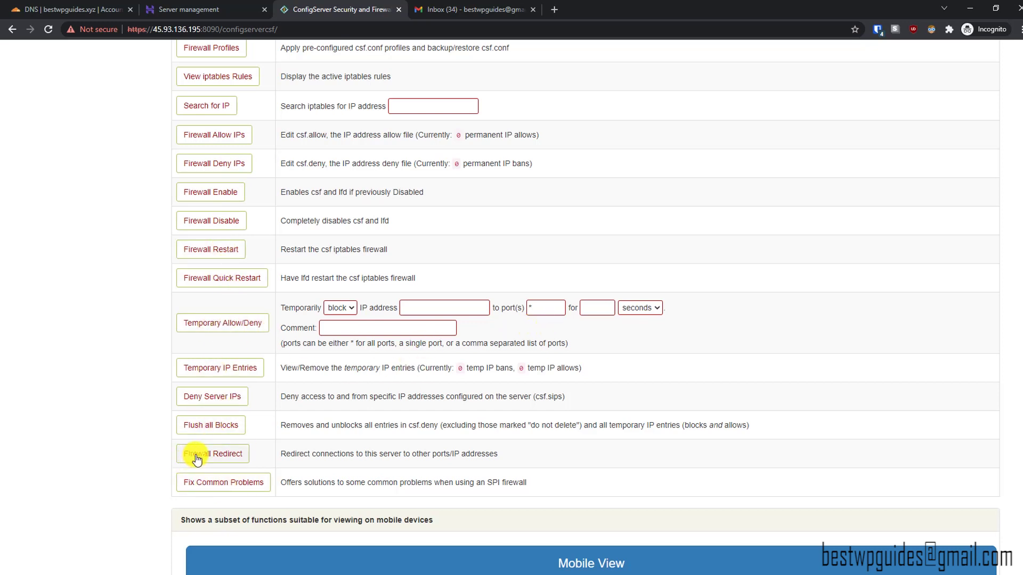
scroll(201, 251, "up", 3)
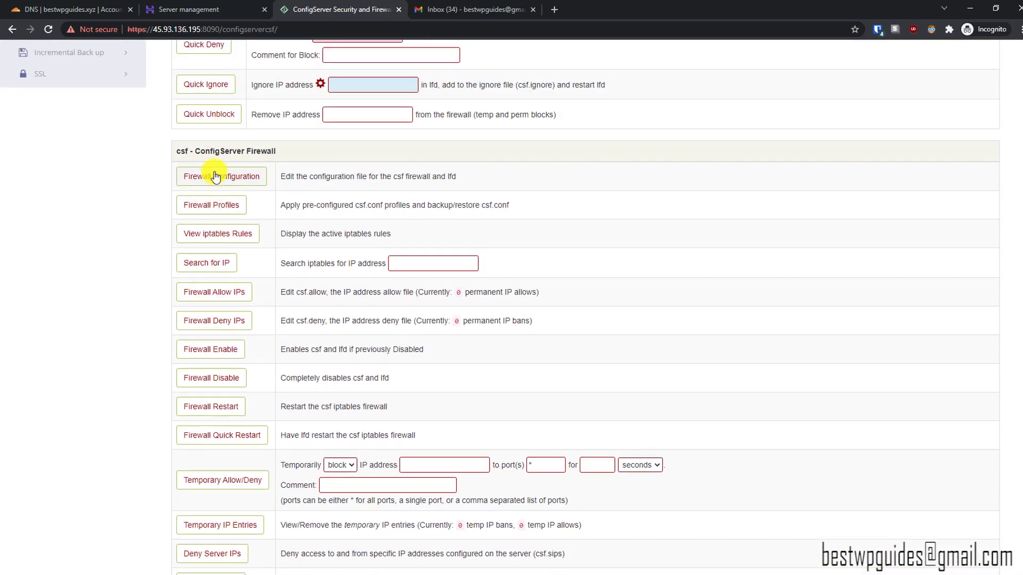
left_click(213, 205)
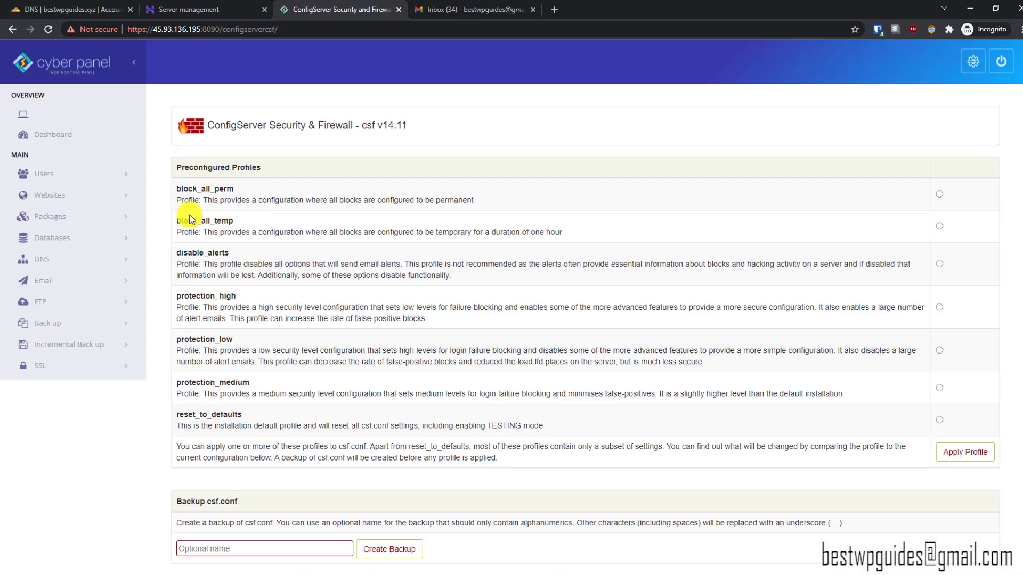
scroll(273, 254, "down", 2)
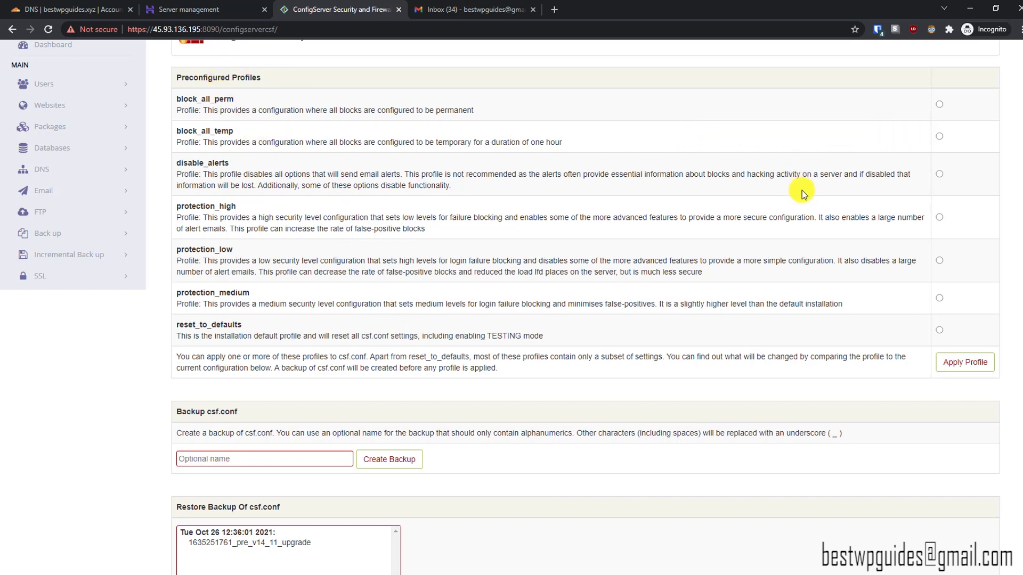
left_click(939, 217)
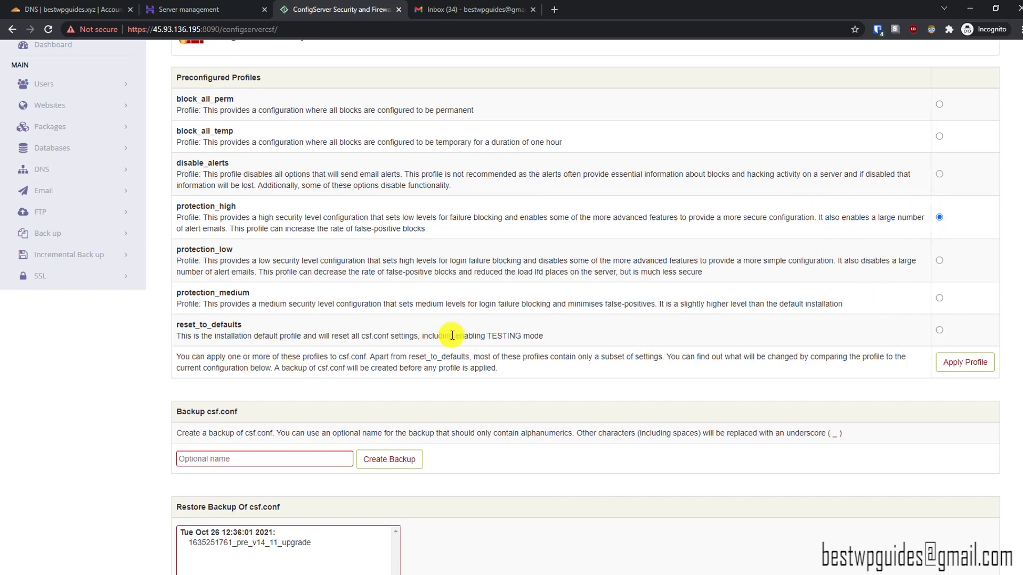
left_click(968, 364)
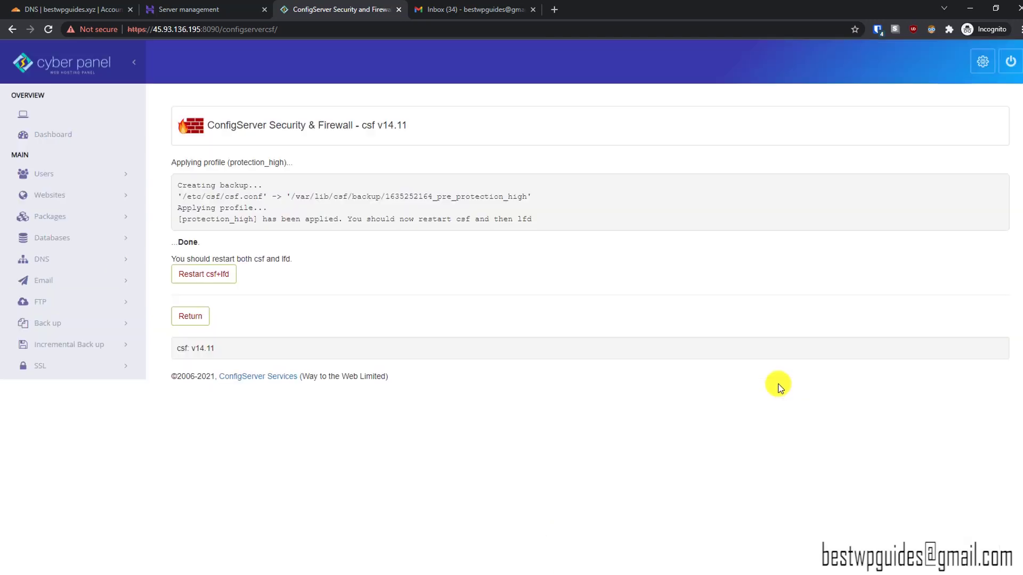
- Restart csf and lfd for the new profile and return to the firewall main page
left_click(184, 276)
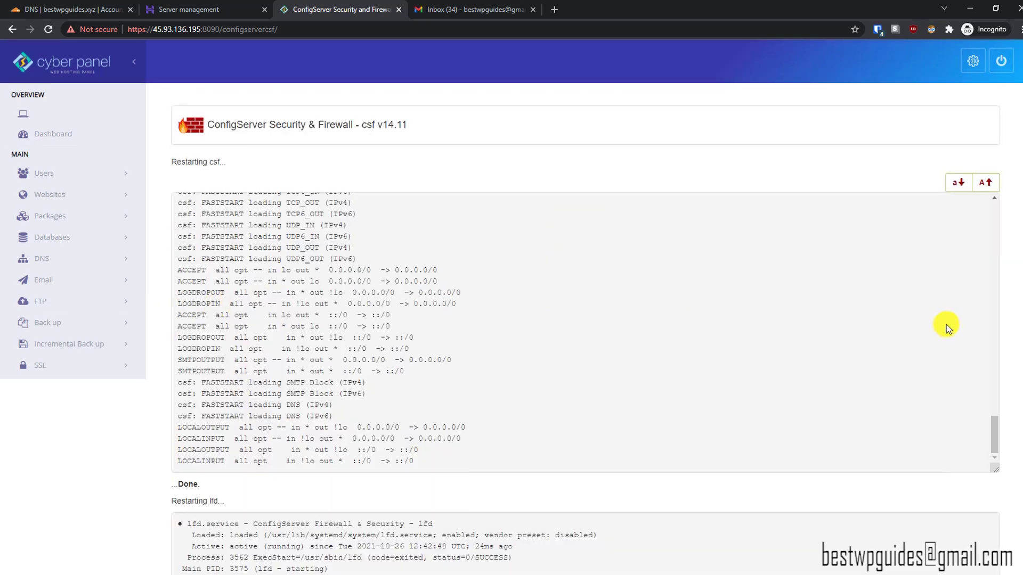
scroll(948, 323, "down", 4)
left_click(191, 520)
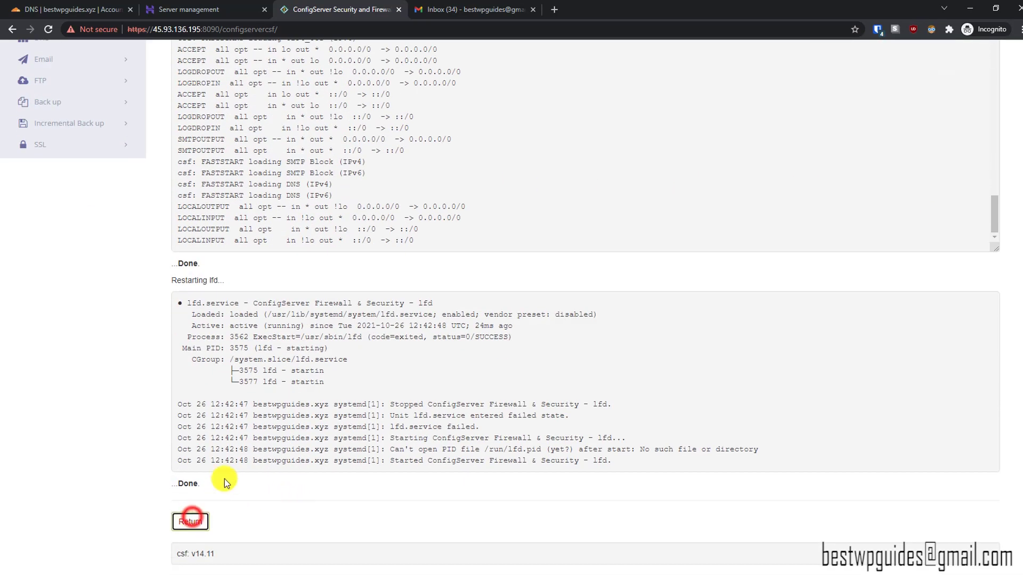
- Reopen the firewall profiles, select block_all_temp, and return to the firewall main page without applying it
left_click(250, 210)
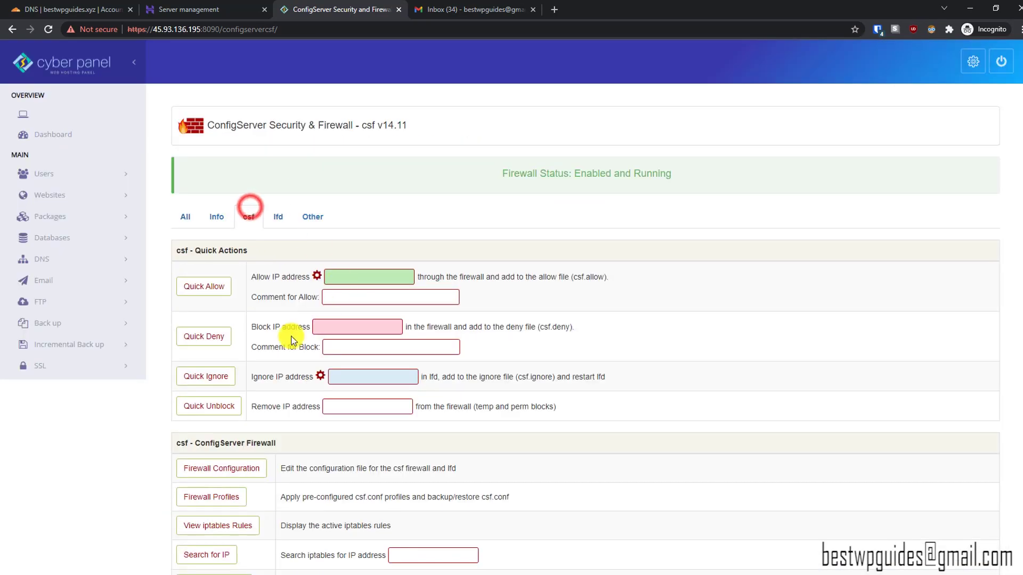
scroll(298, 399, "down", 8)
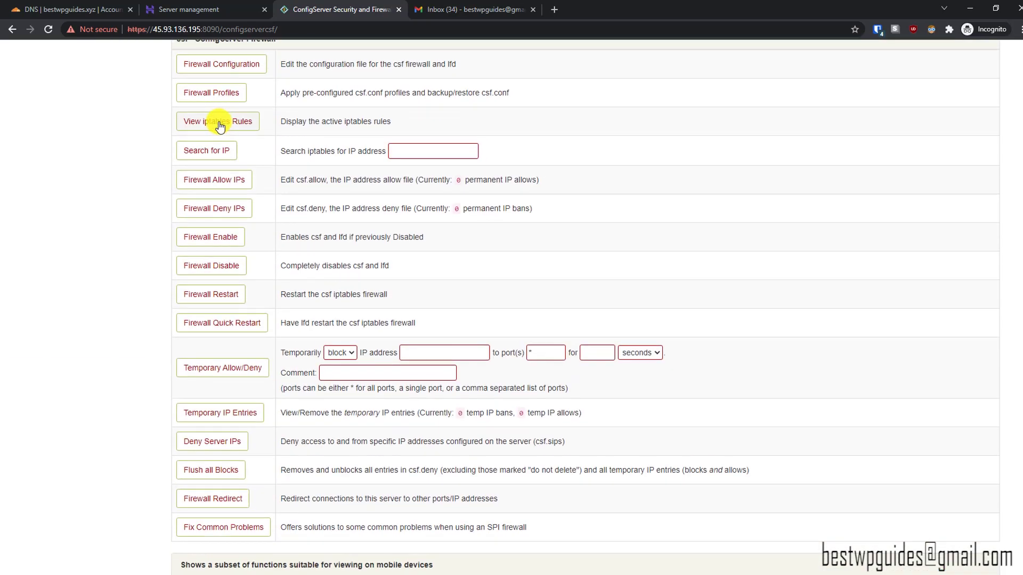
left_click(211, 92)
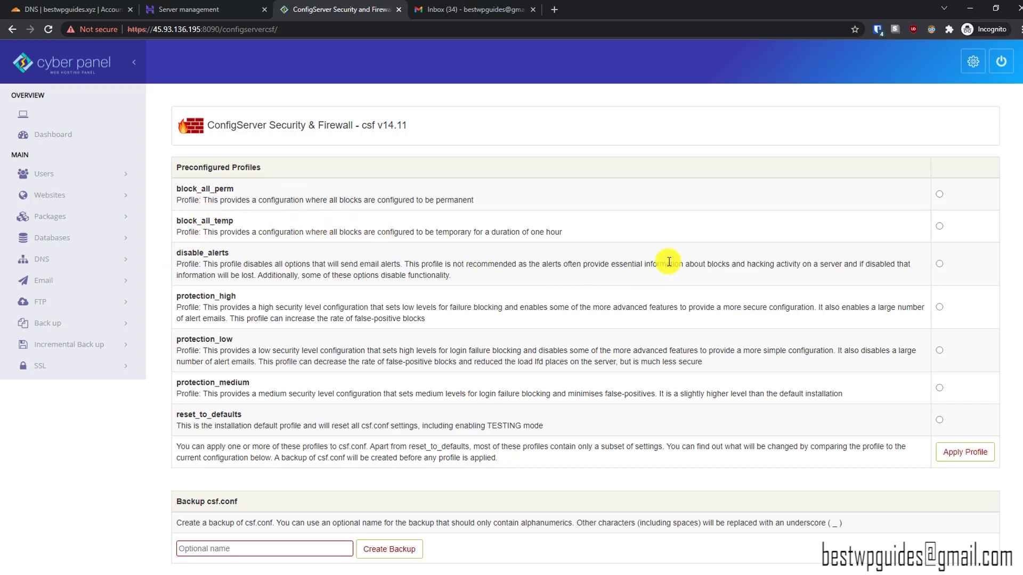
left_click(940, 226)
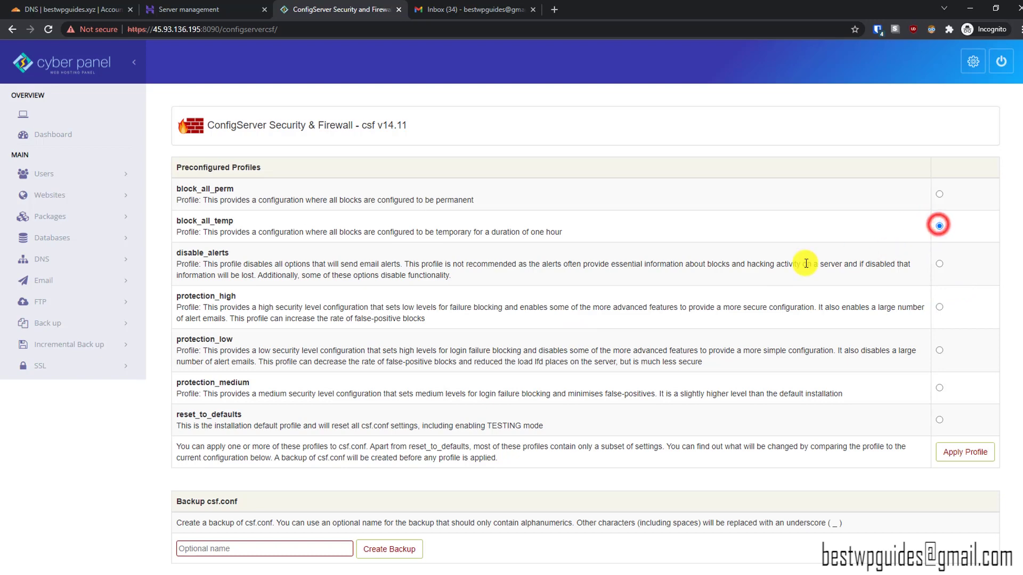
left_click(963, 458)
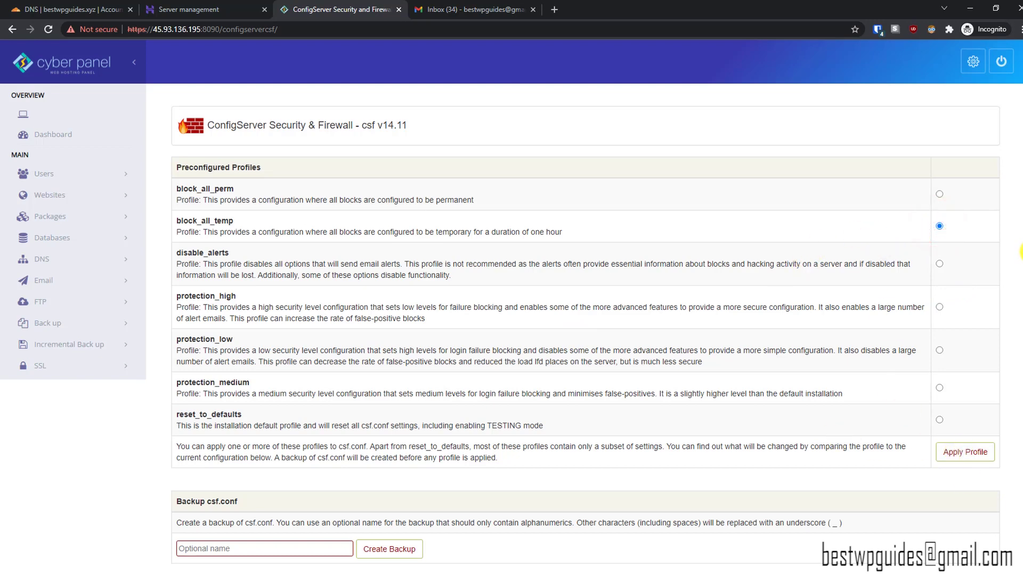
scroll(1018, 251, "down", 15)
left_click(192, 525)
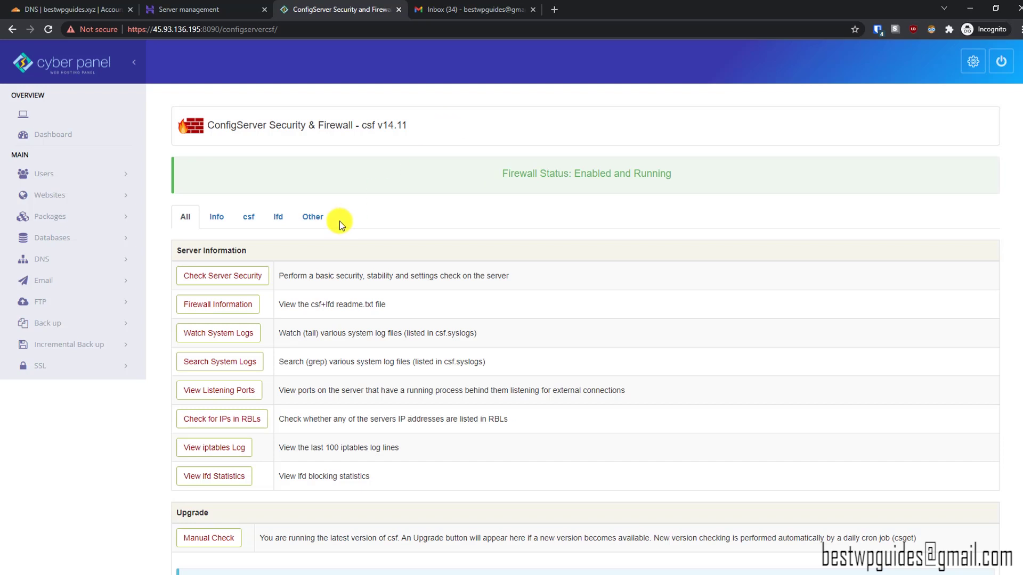
- Display the lfd status from the Login Failure Daemon options and return to the firewall main page
left_click(273, 220)
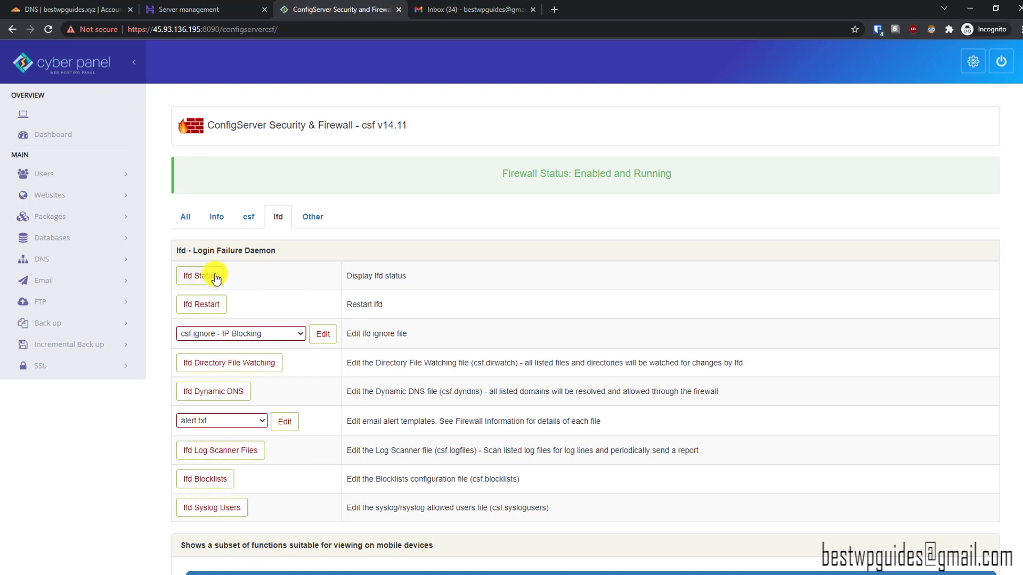
left_click(198, 276)
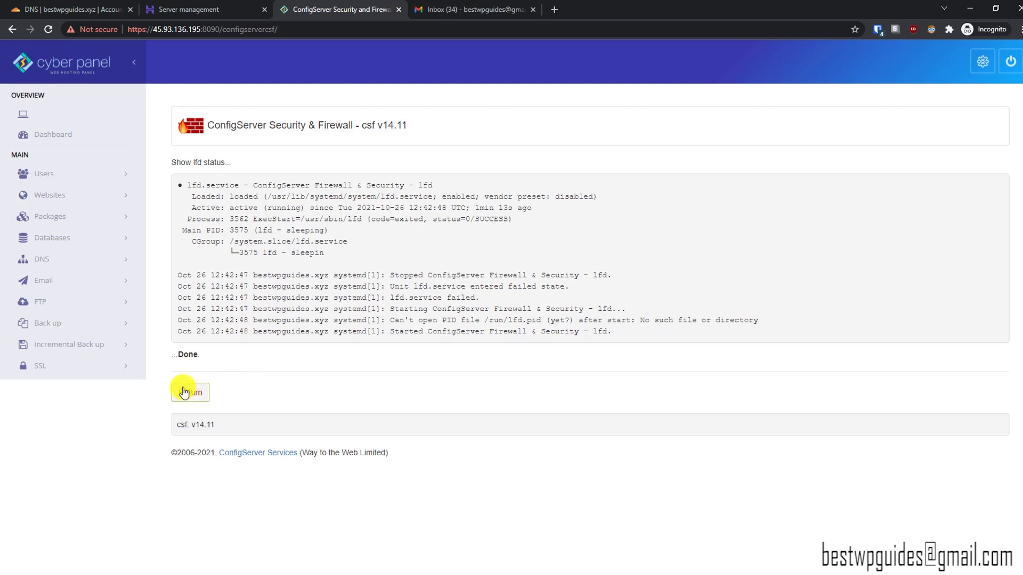
left_click(184, 393)
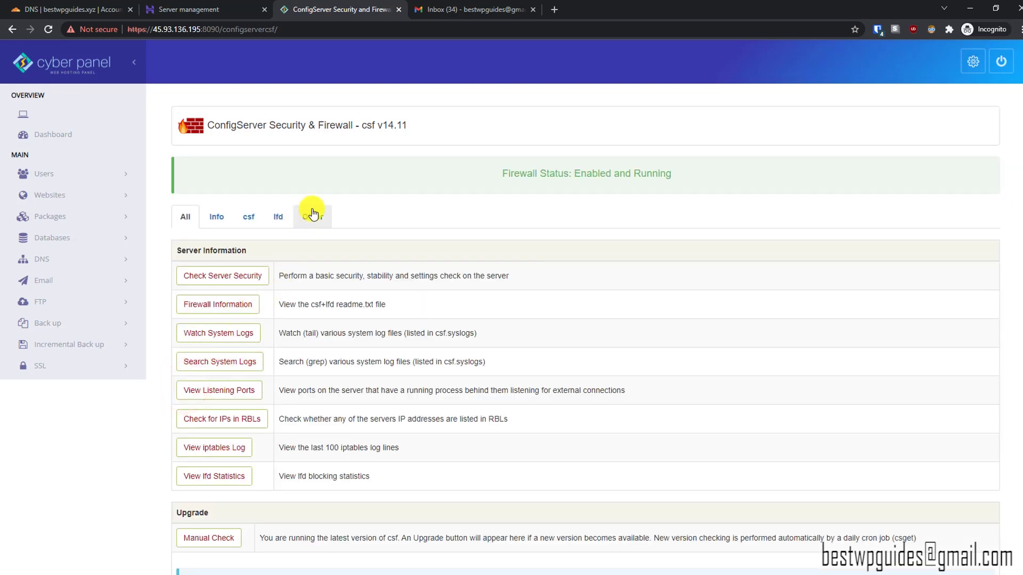
- Review the extra iptables test option and the complete list of ConfigServer firewall functions
left_click(313, 214)
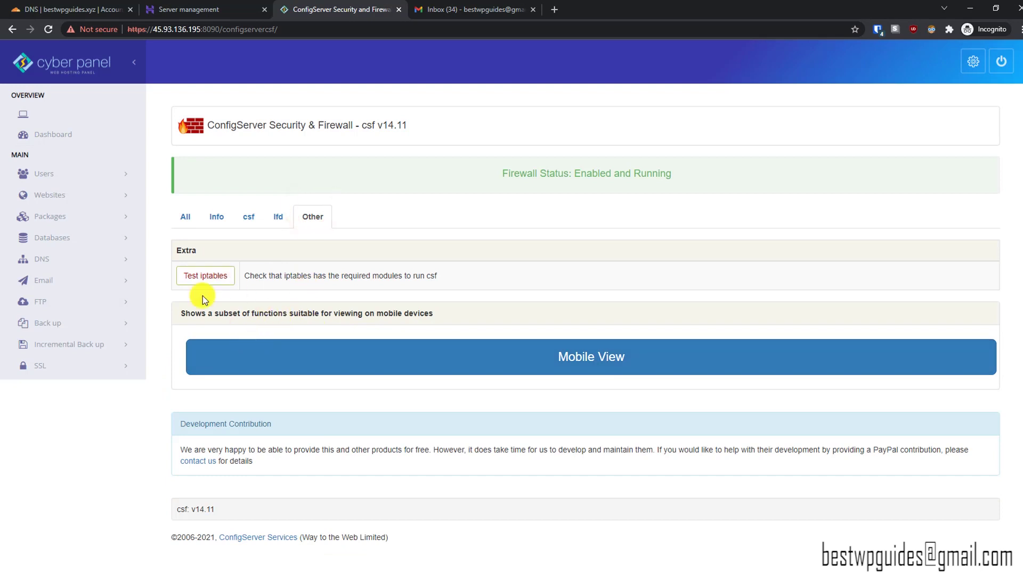
left_click(186, 215)
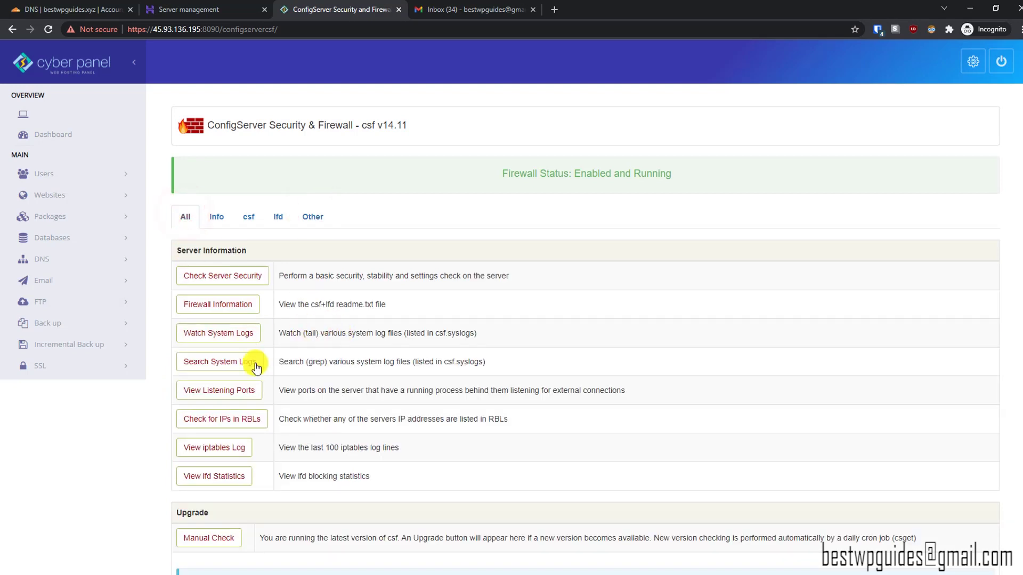
scroll(327, 360, "down", 3)
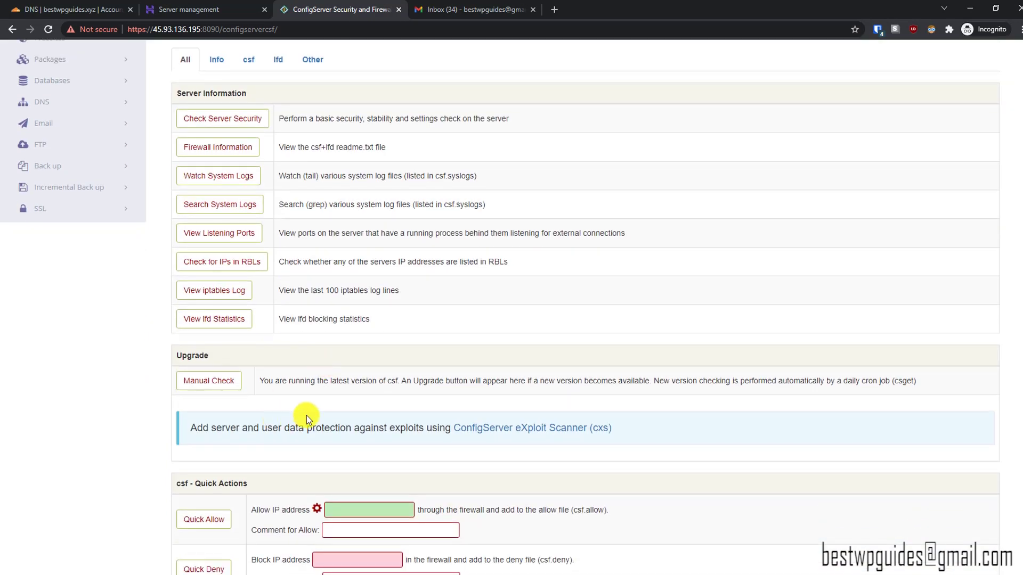
scroll(292, 454, "up", 3)
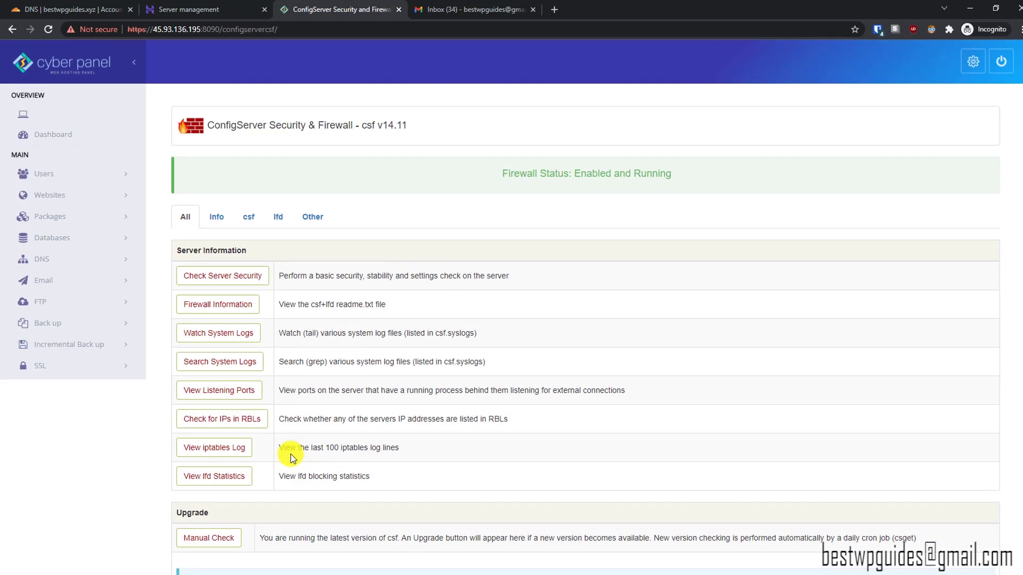
- Go back to the CyberPanel home page and view the list of installed plugins
left_click(228, 361)
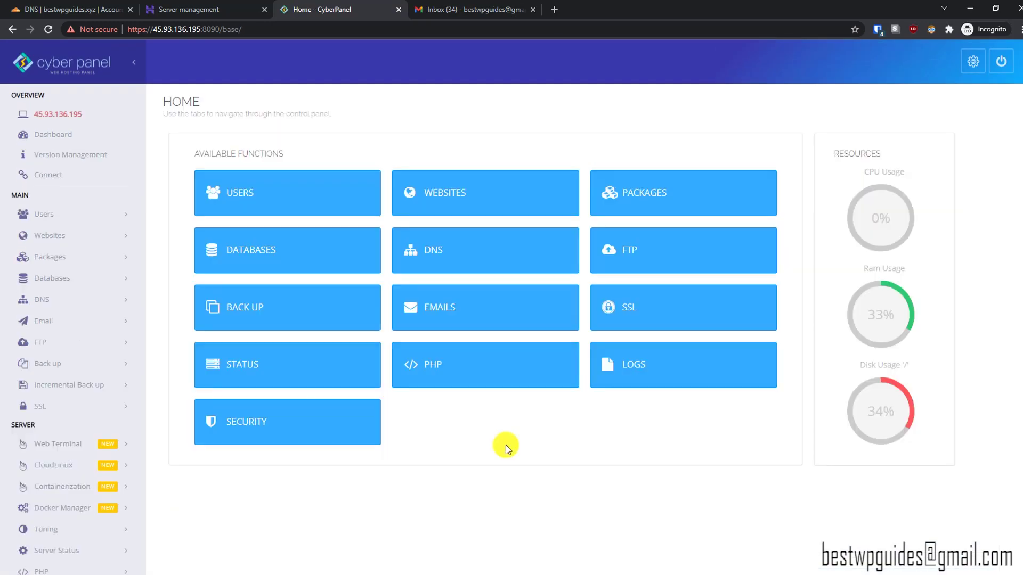
scroll(286, 414, "down", 2)
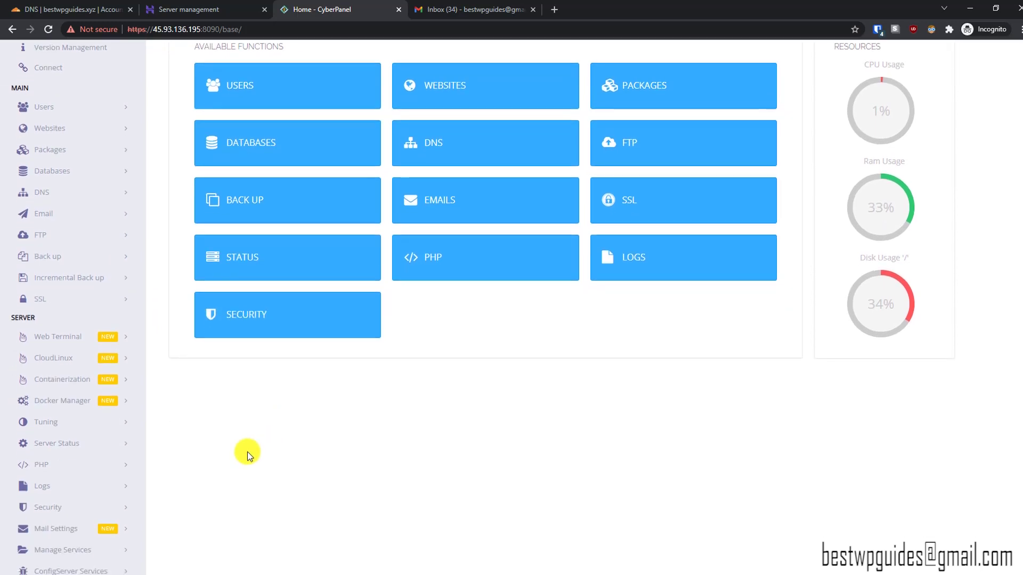
scroll(238, 558, "down", 1)
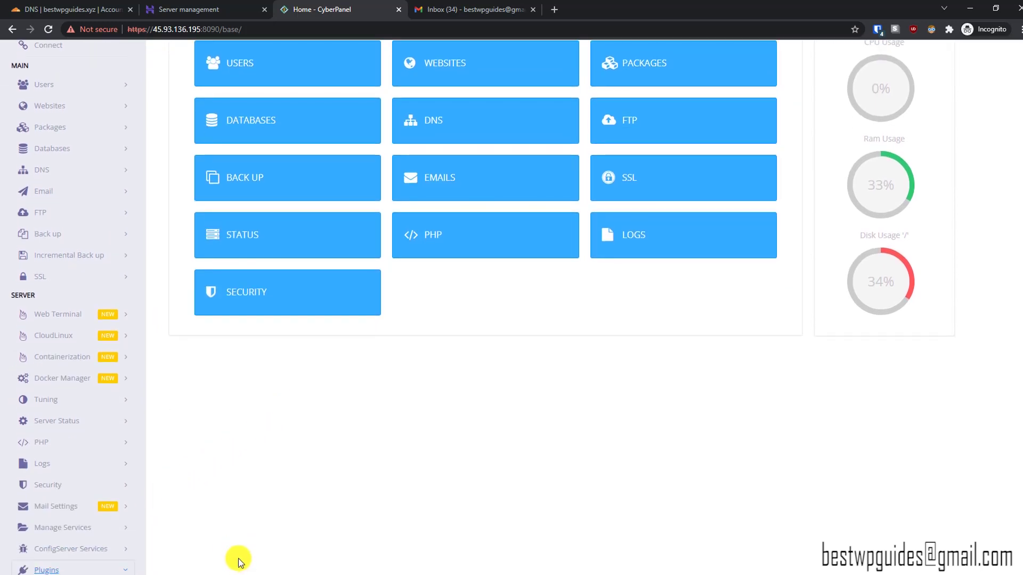
left_click(64, 562)
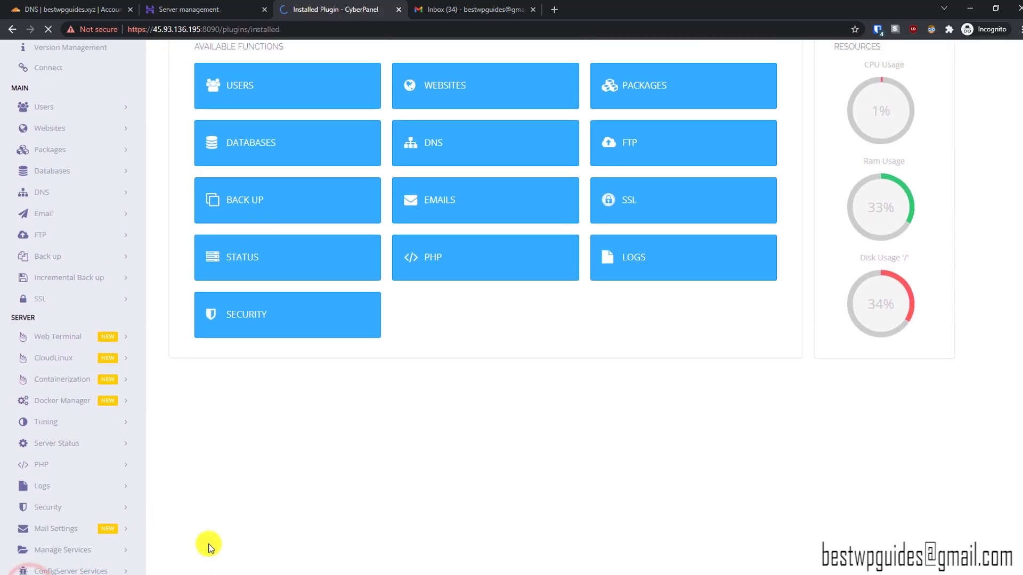
scroll(80, 528, "down", 3)
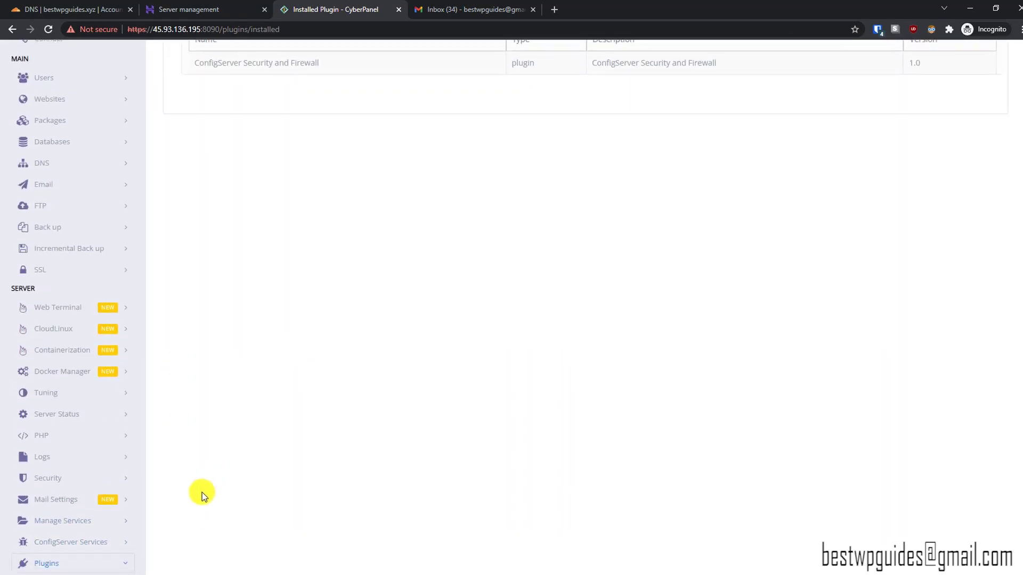
- Open the Manage Applications page and review the status of Elasticsearch and Redis
left_click(67, 522)
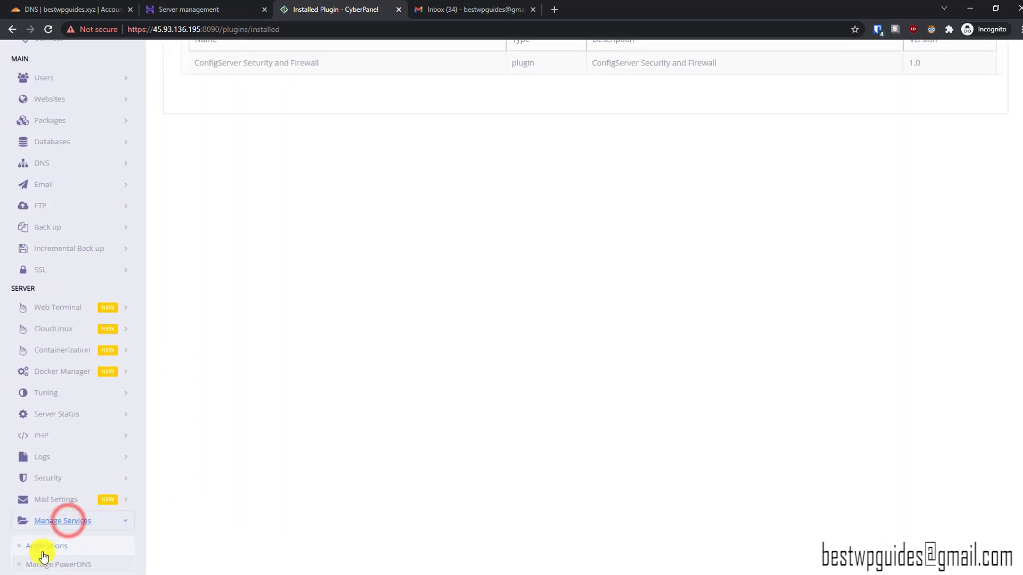
scroll(142, 566, "down", 1)
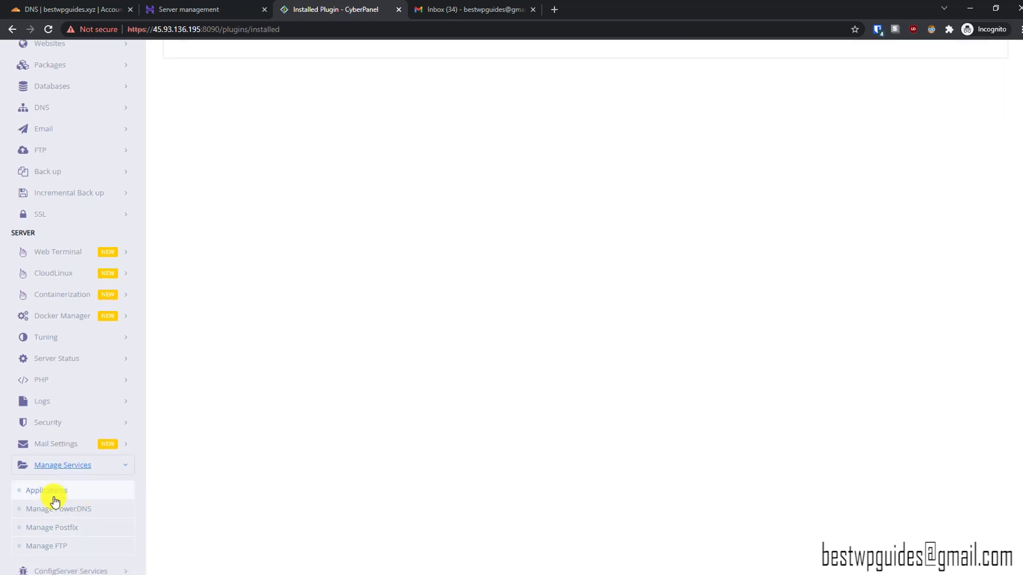
left_click(43, 490)
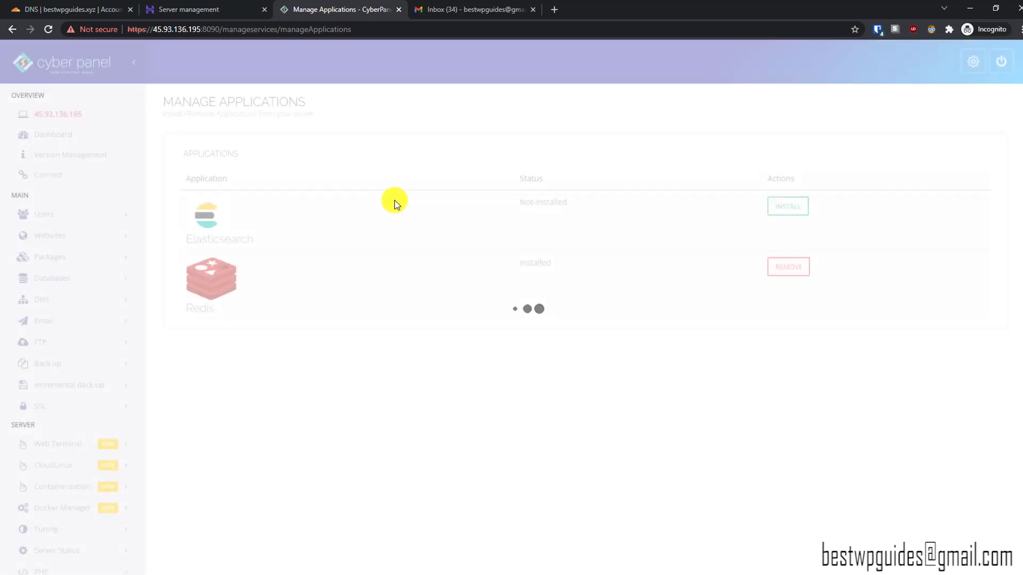
scroll(252, 292, "down", 1)
scroll(237, 205, "down", 4)
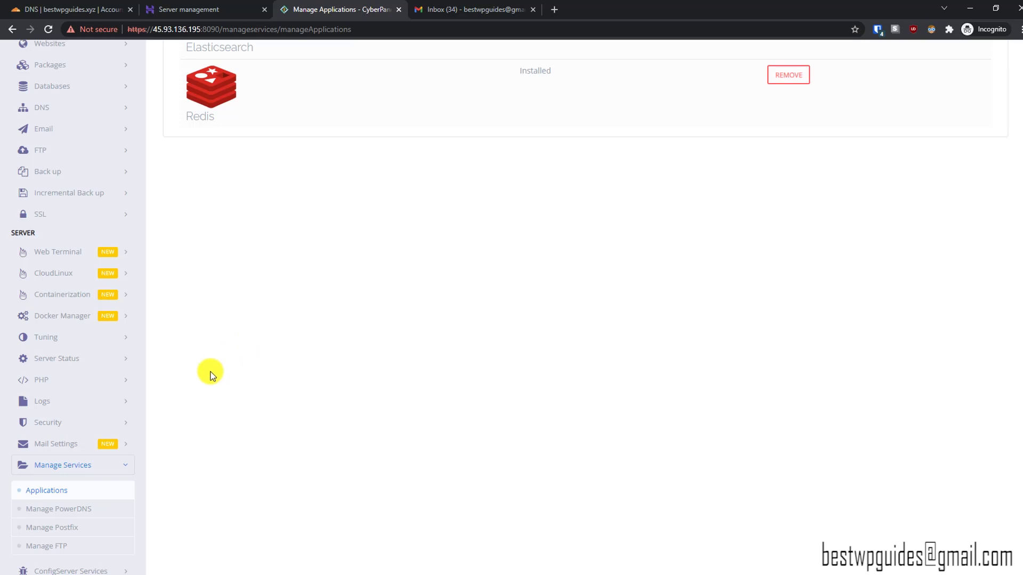
- Turn off the Pure-FTPd server in the FTP service settings and save the changes
left_click(60, 549)
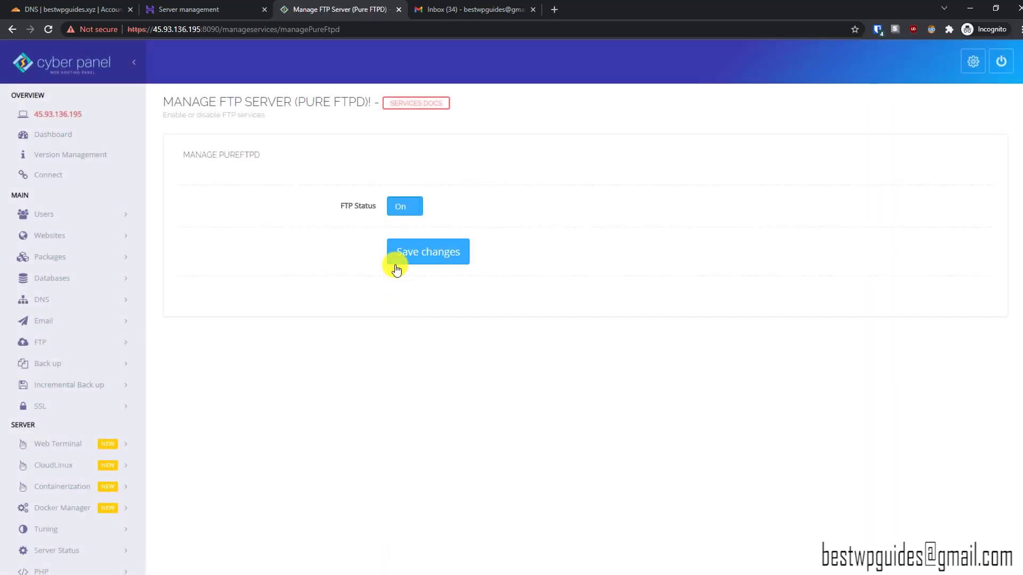
left_click(413, 203)
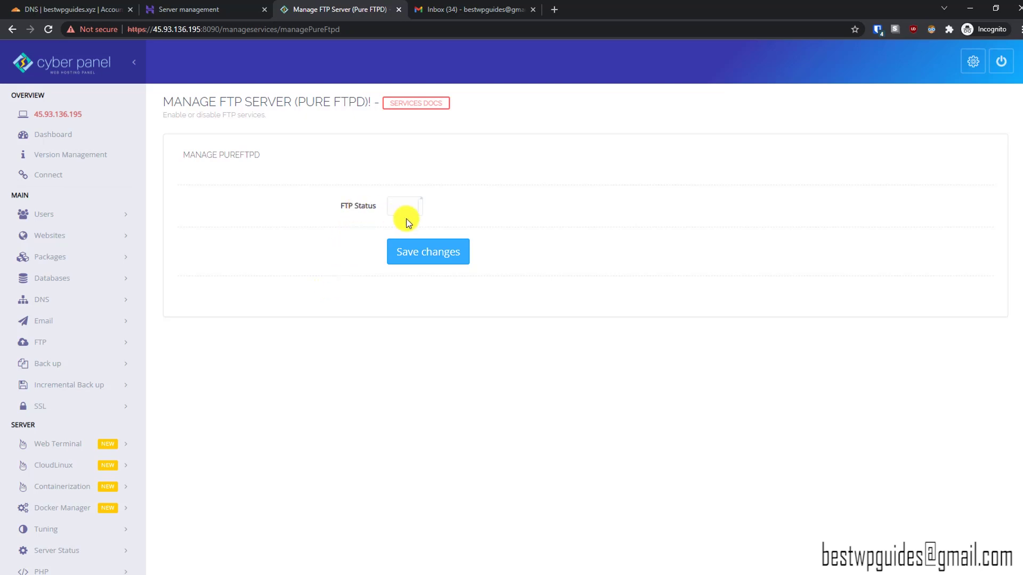
left_click(413, 254)
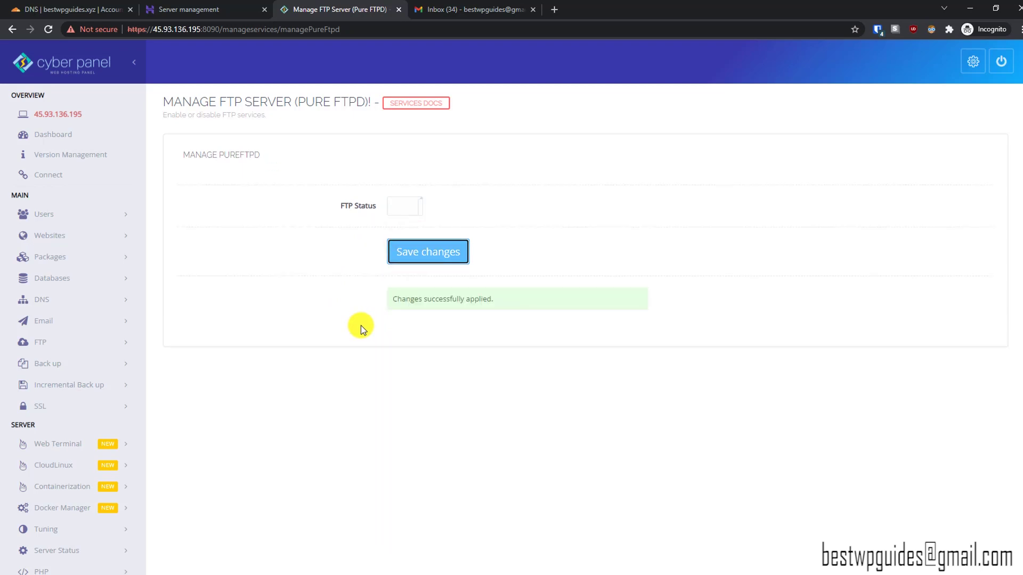
scroll(360, 325, "down", 2)
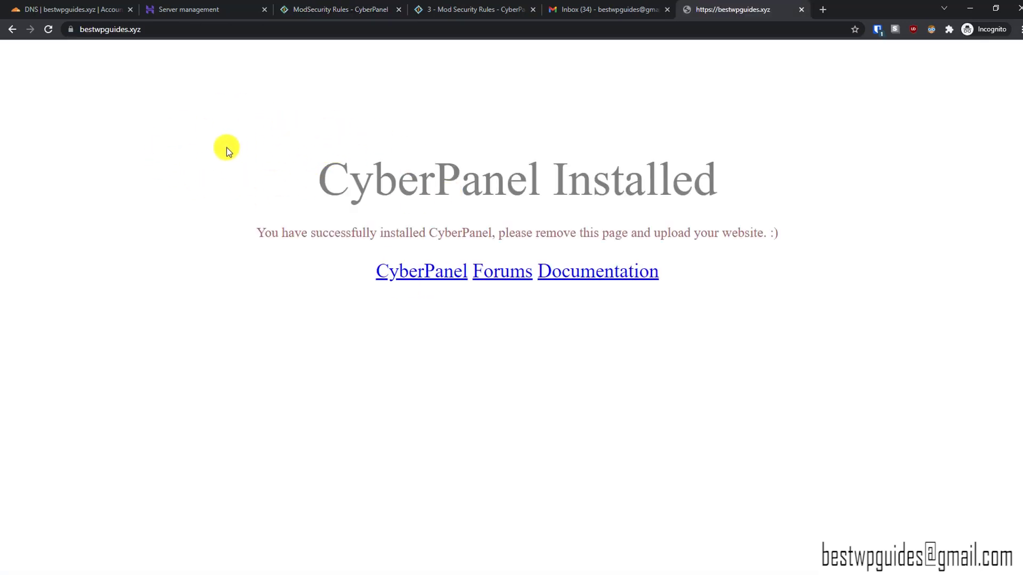
- Test the ModSecurity rule by loading bestwpguides.xyz with the query ?abc=../../, and open CyberPanel's ModSecurity audit logs
left_click(212, 29)
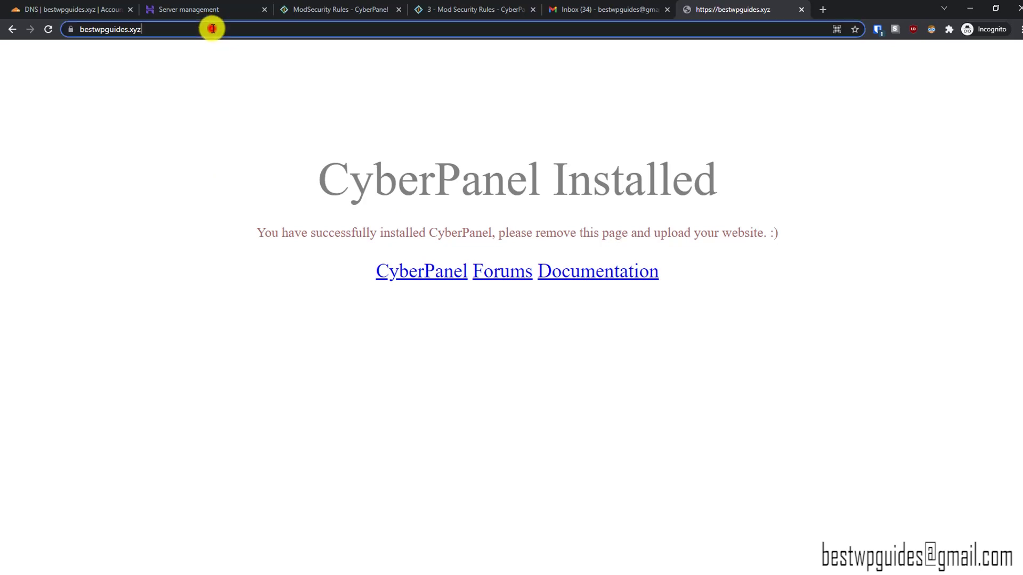
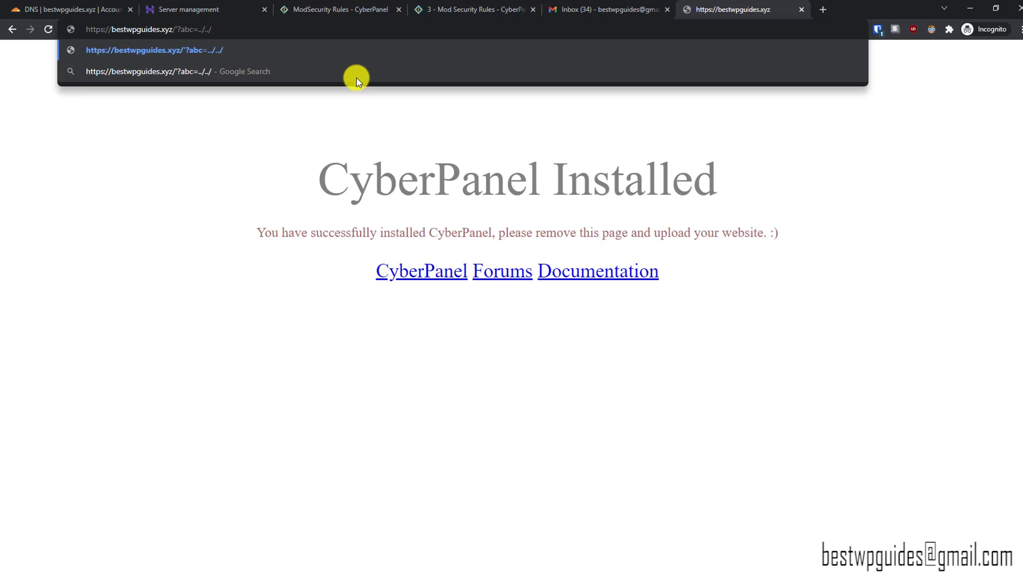
key("Return")
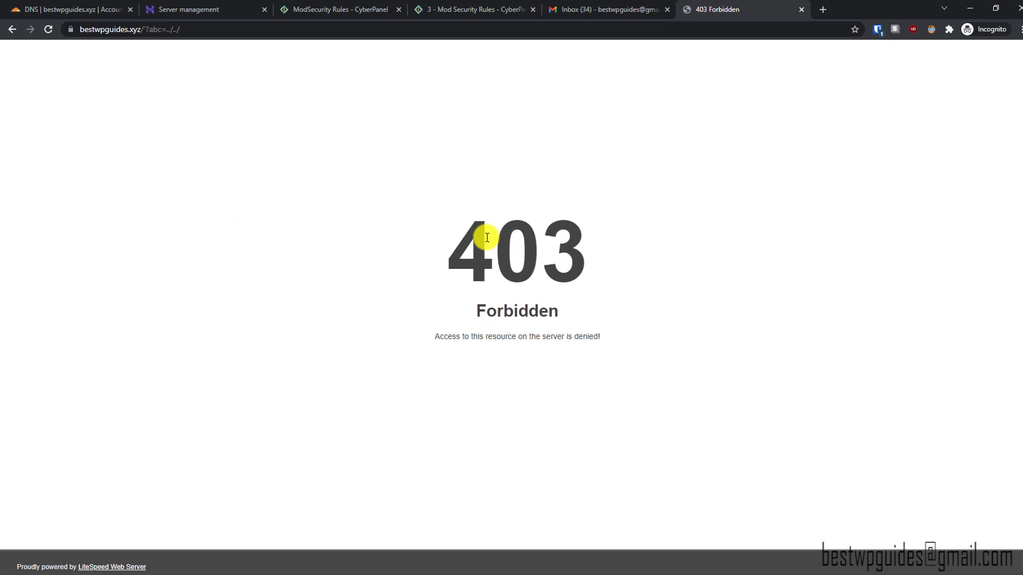
left_click(355, 10)
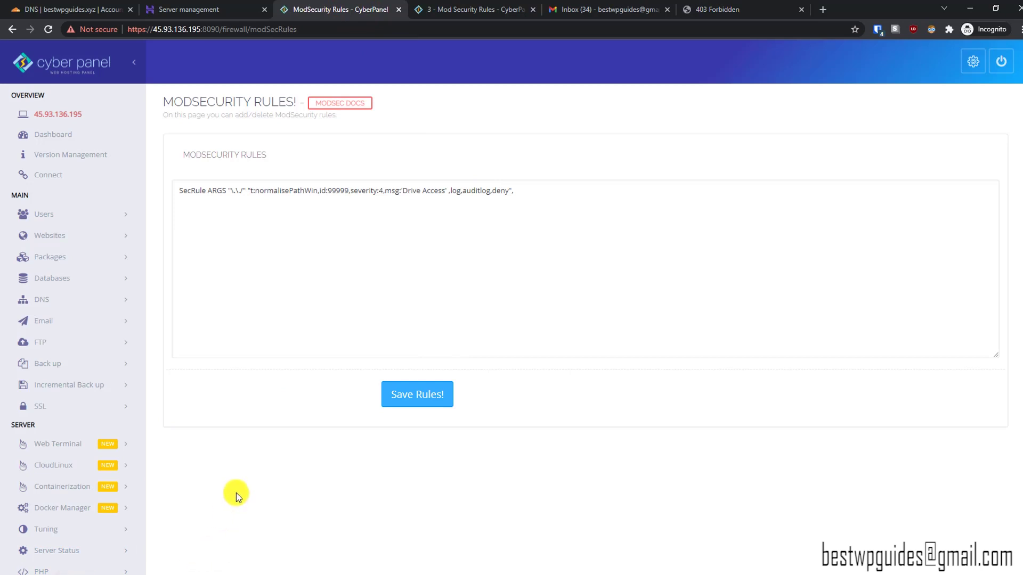
scroll(220, 498, "down", 3)
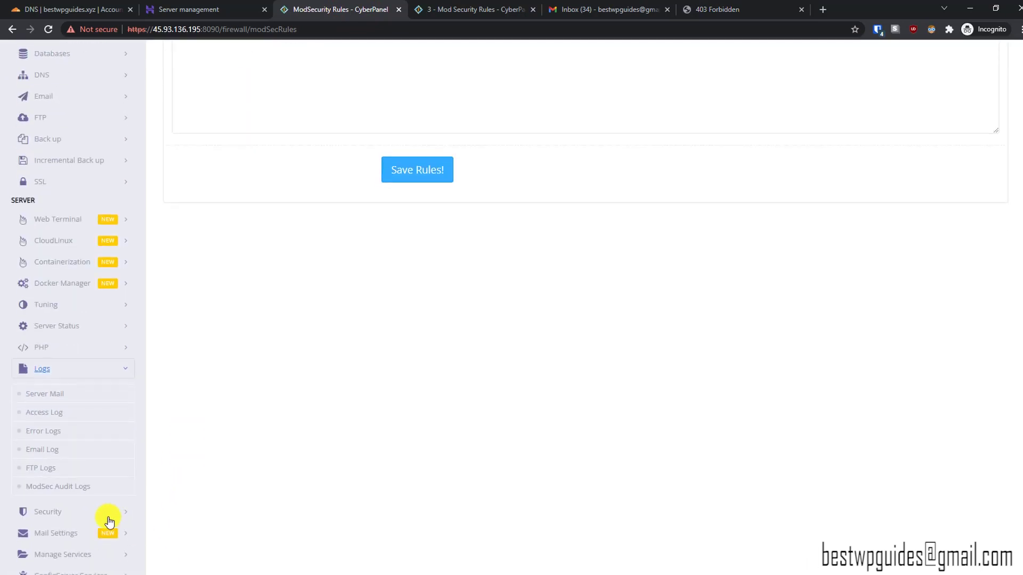
left_click(44, 487)
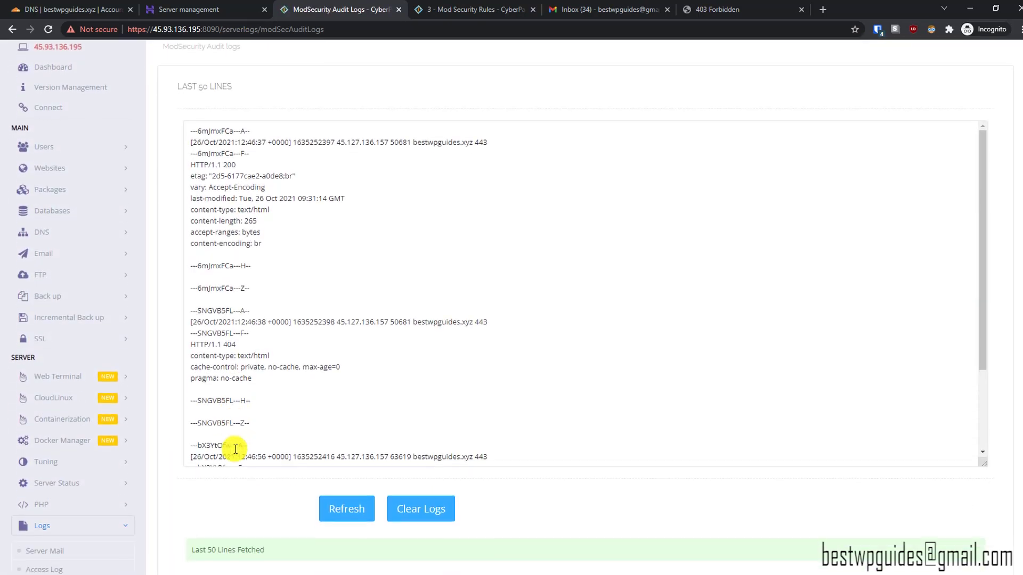
- Examine the last ModSecurity audit log entry for the denied request, including the matched value and rule file
left_click_drag(984, 313, 965, 433)
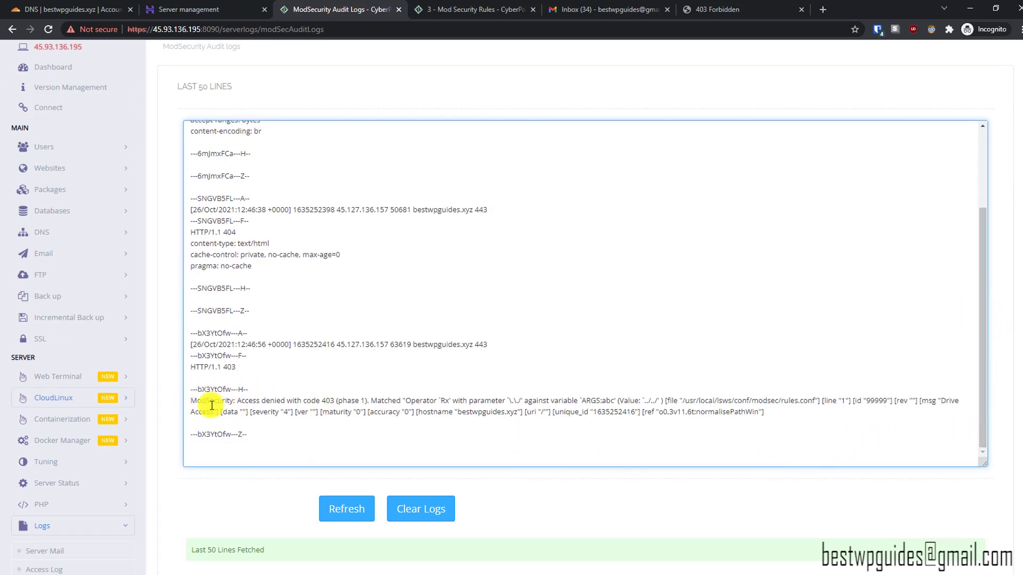
left_click(191, 400)
left_click(281, 428)
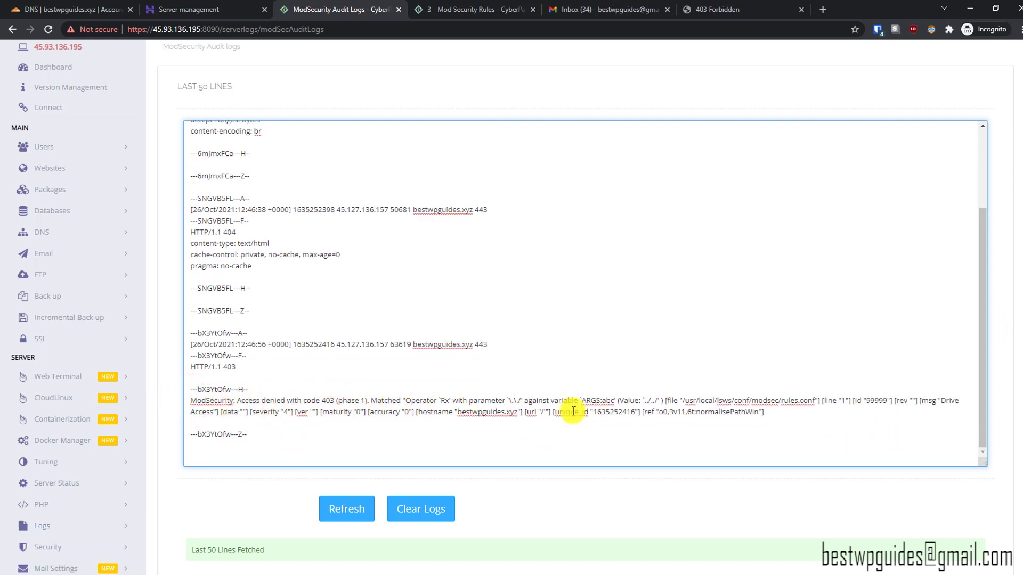
left_click(646, 395)
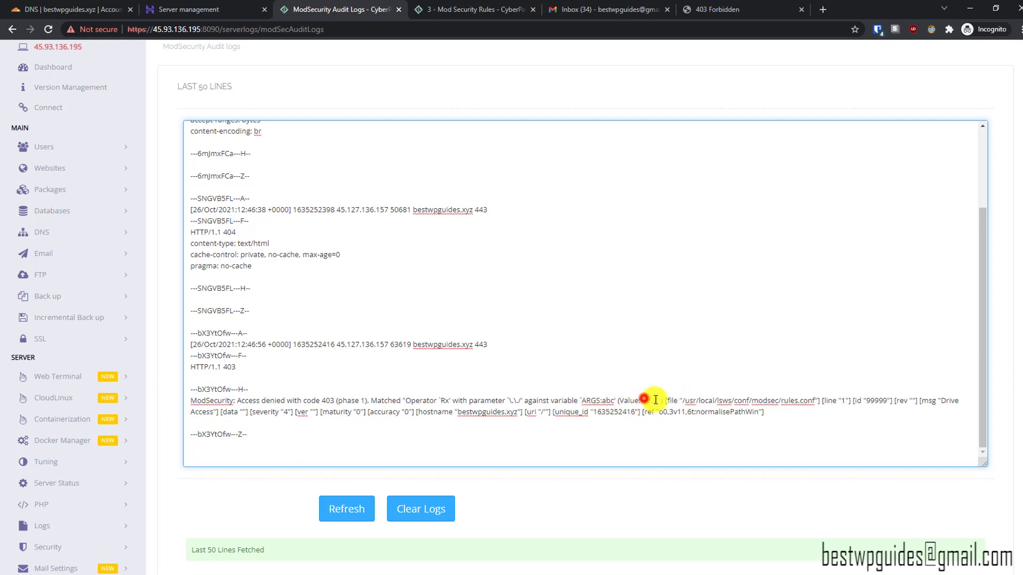
left_click(674, 432)
left_click(747, 441)
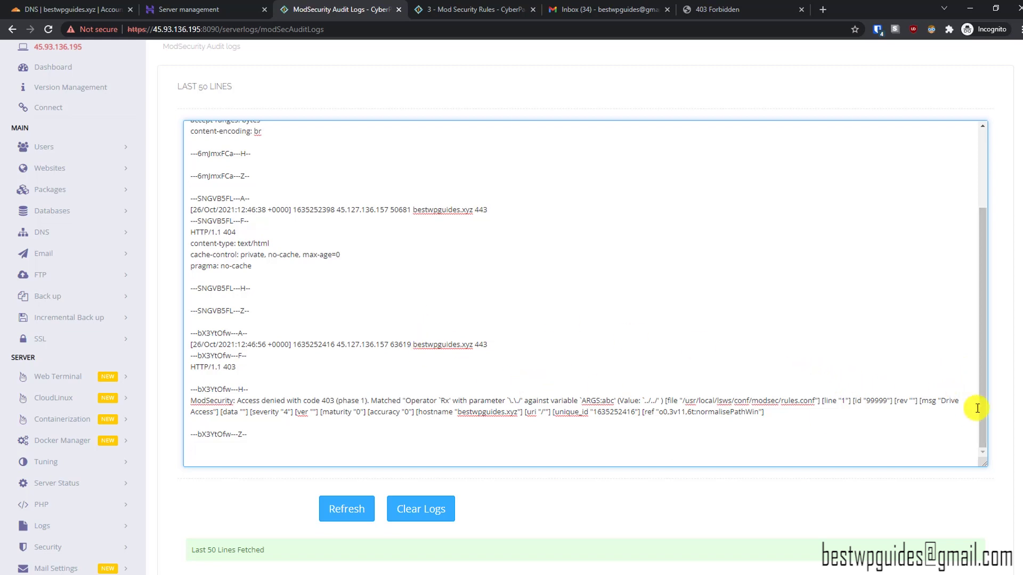
- Open the page for changing the CyberPanel access port
left_click(108, 483)
scroll(108, 481, "down", 1)
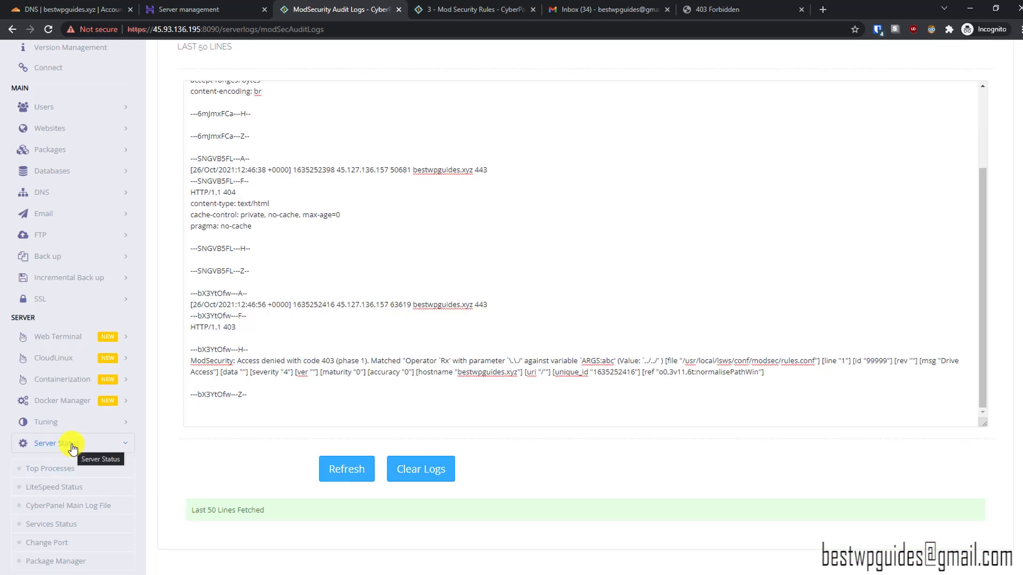
left_click(47, 543)
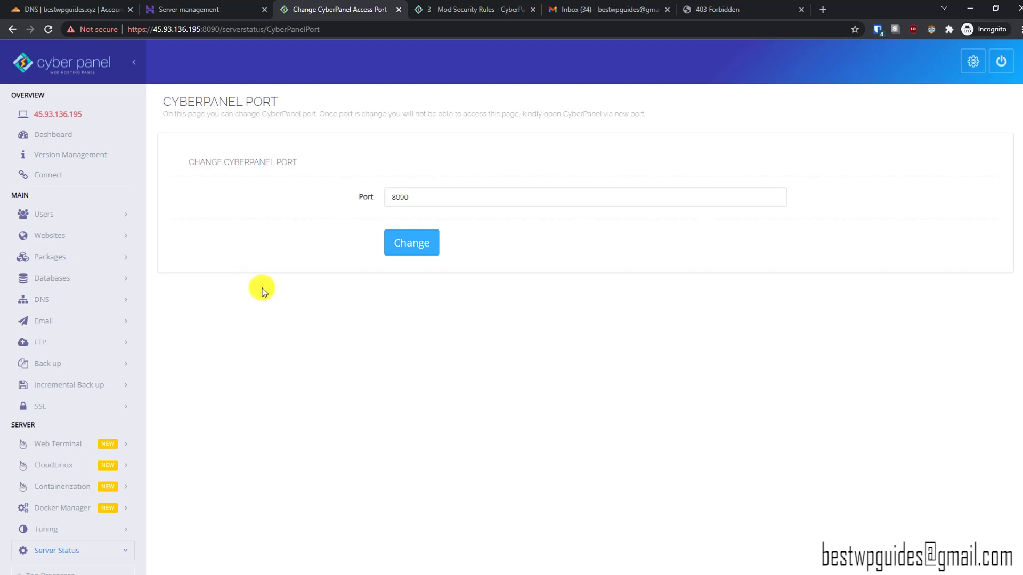
- Switch to the Hostinger server management page and review the Create Snapshot prompt without creating a snapshot
left_click(188, 6)
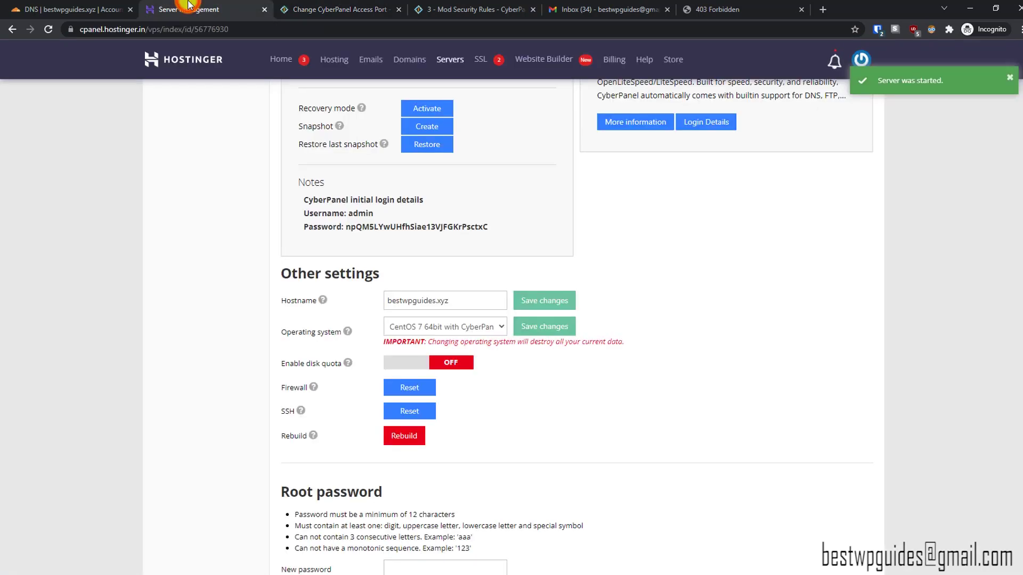
scroll(252, 297, "up", 4)
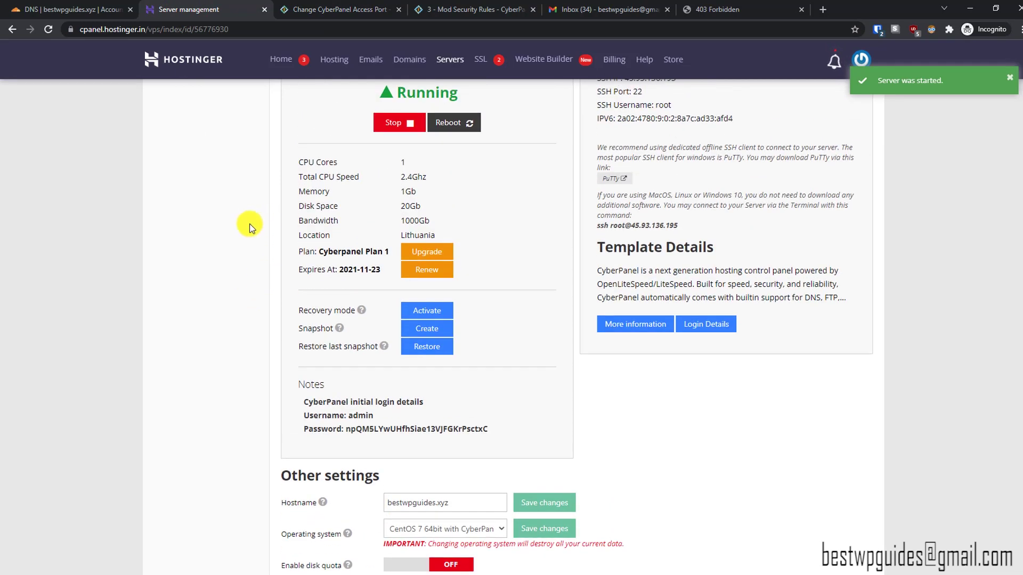
scroll(250, 222, "up", 1)
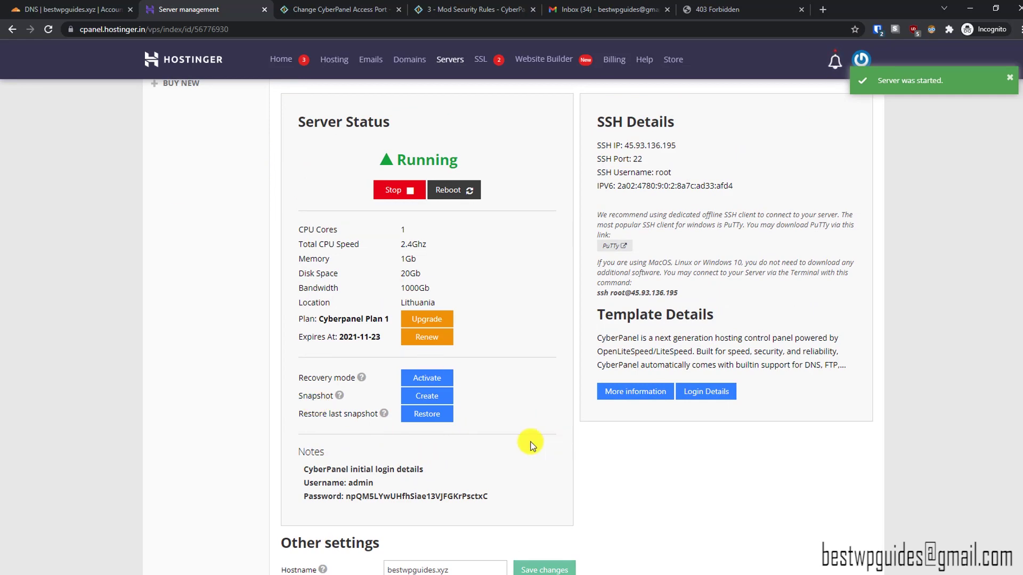
left_click(430, 398)
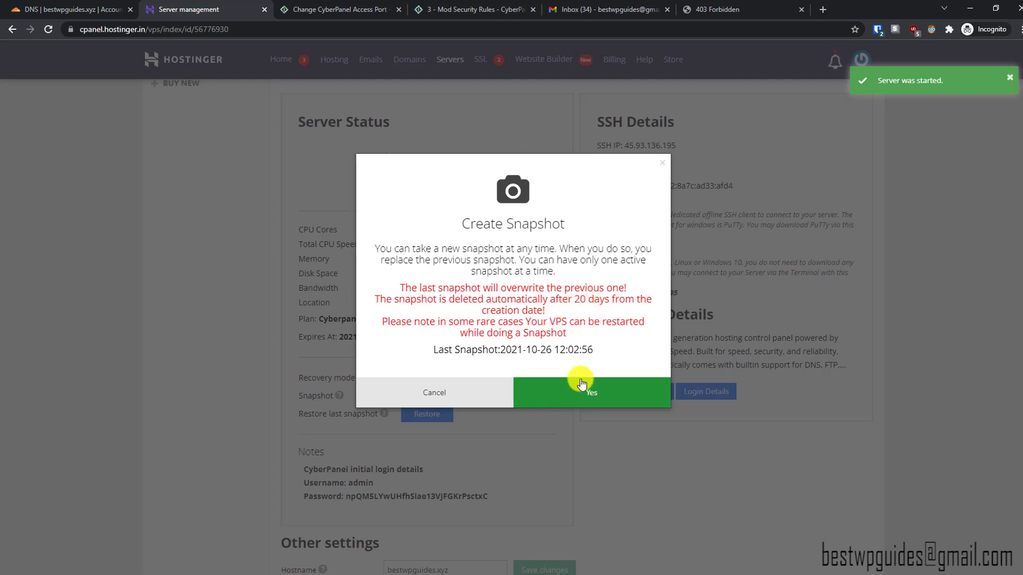
left_click(439, 393)
mouse_move(389, 421)
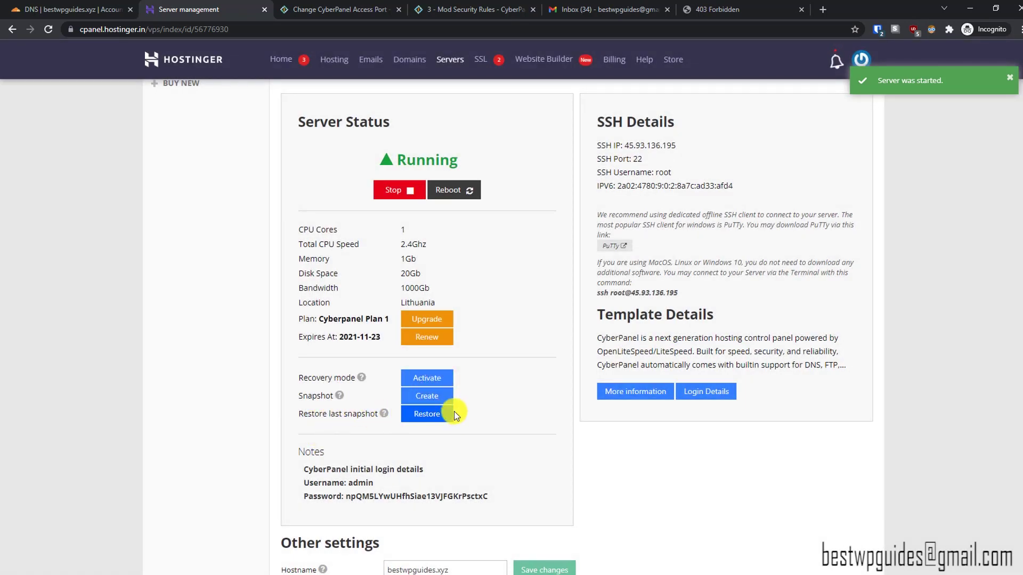
- Return to CyberPanel, open the Package Manager and review the packages with available updates
left_click(339, 5)
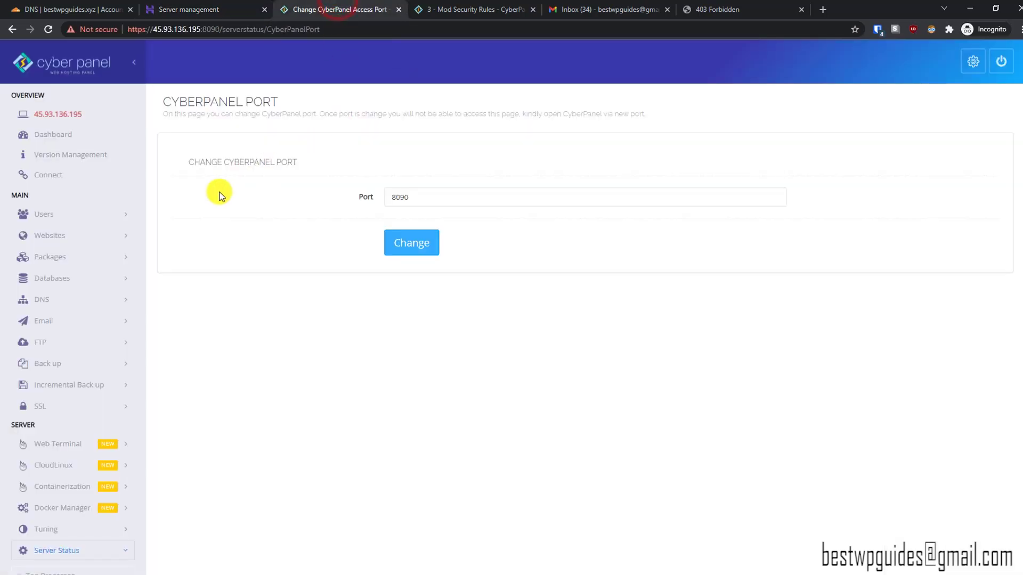
scroll(287, 308, "down", 2)
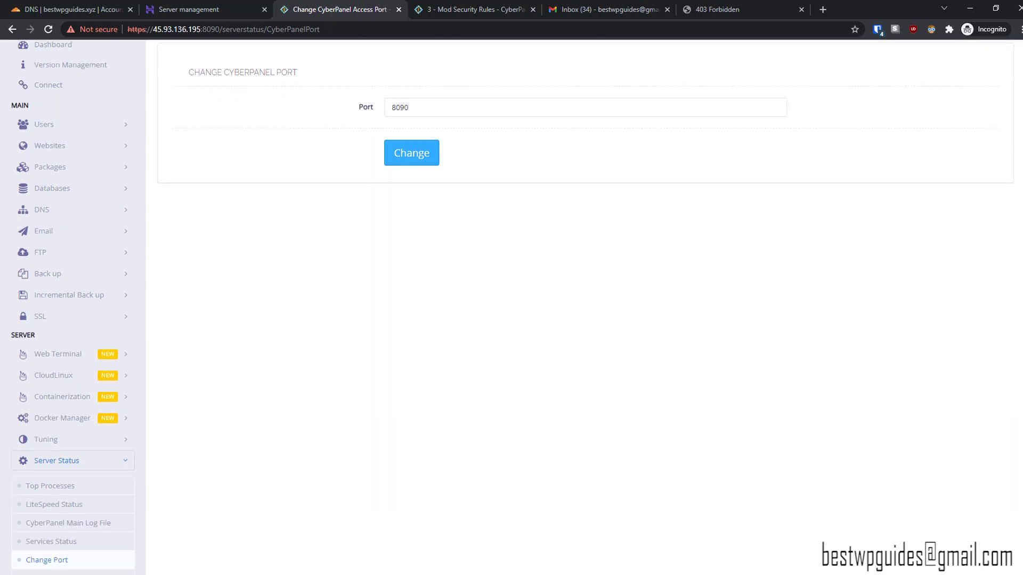
left_click(53, 560)
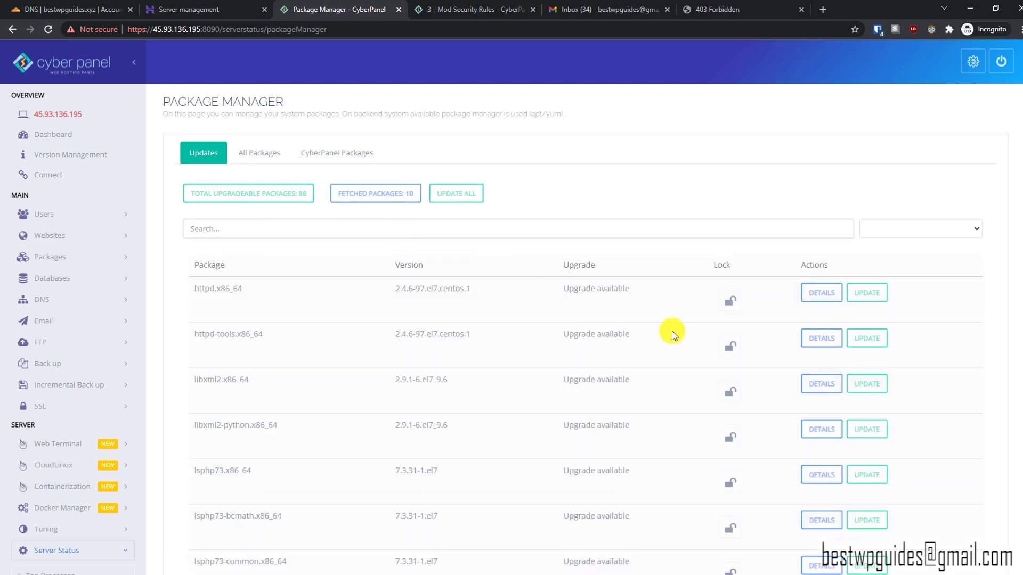
scroll(767, 333, "down", 2)
scroll(769, 335, "down", 3)
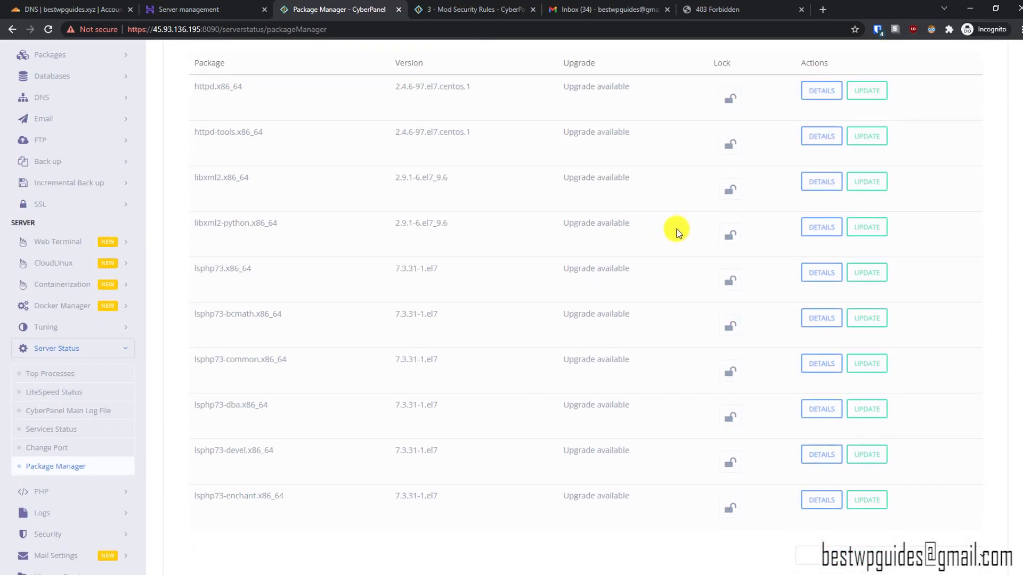
scroll(554, 375, "up", 4)
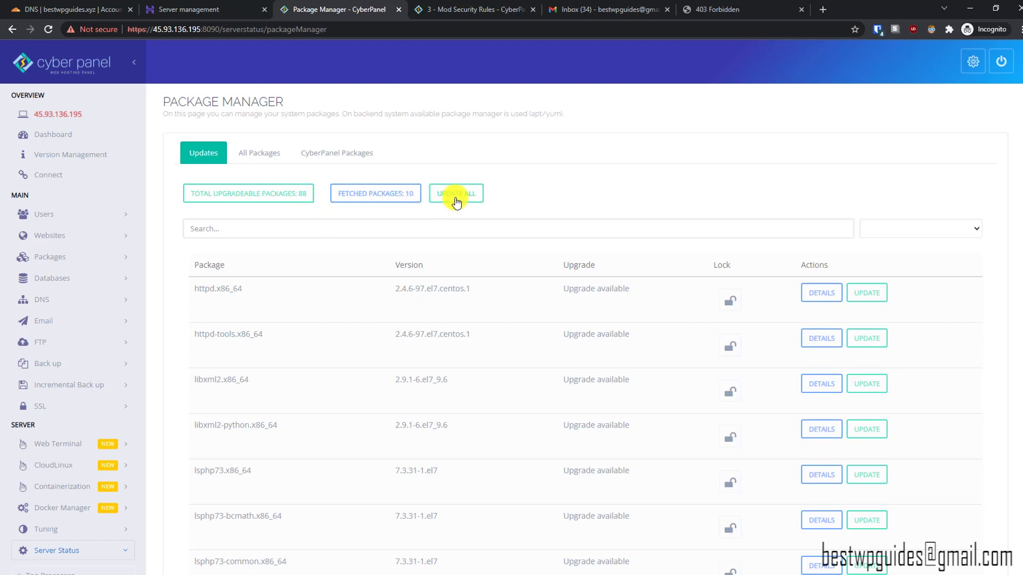
- View the All Packages and CyberPanel Packages lists and go back to the updates list
left_click(270, 156)
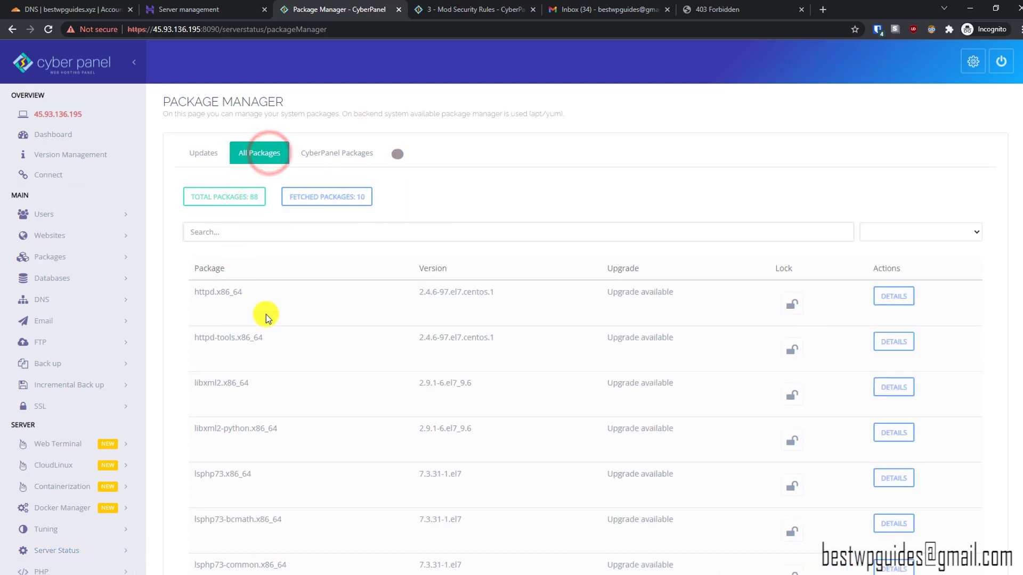
left_click(316, 152)
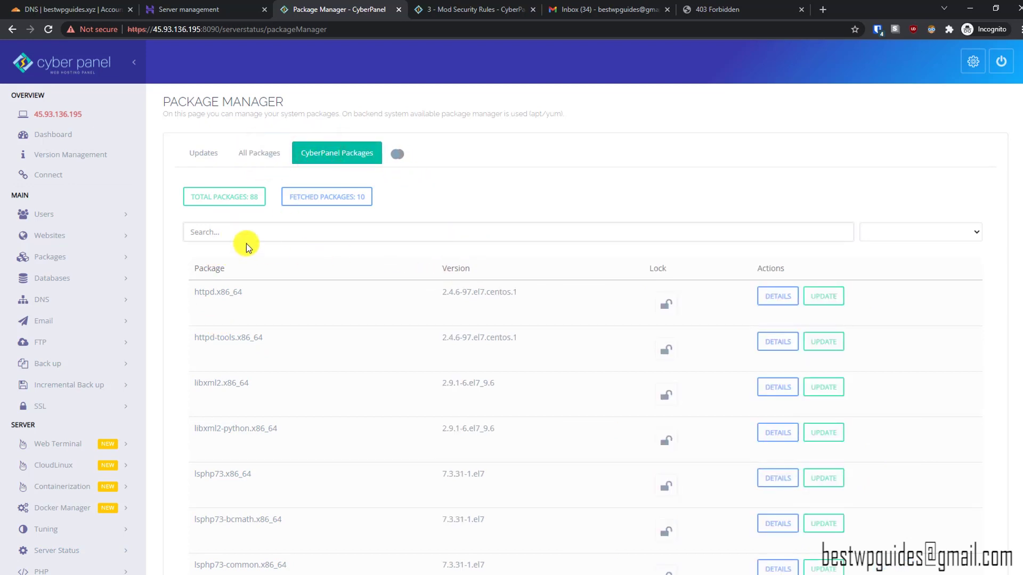
left_click(208, 153)
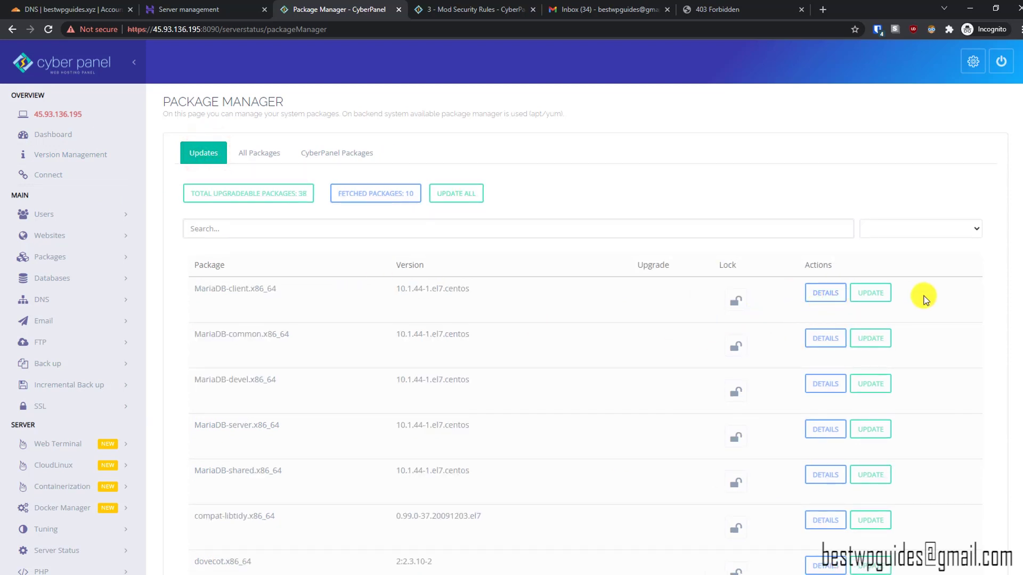
- Open the details of the httpd.x86_64 package from the updates list
left_click(887, 302)
scroll(886, 296, "down", 1)
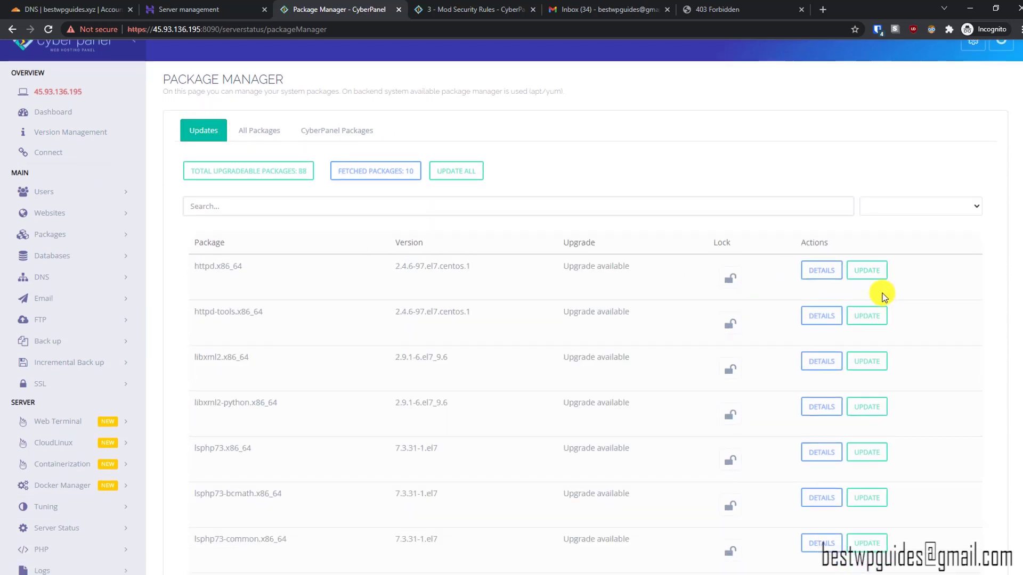
left_click(817, 270)
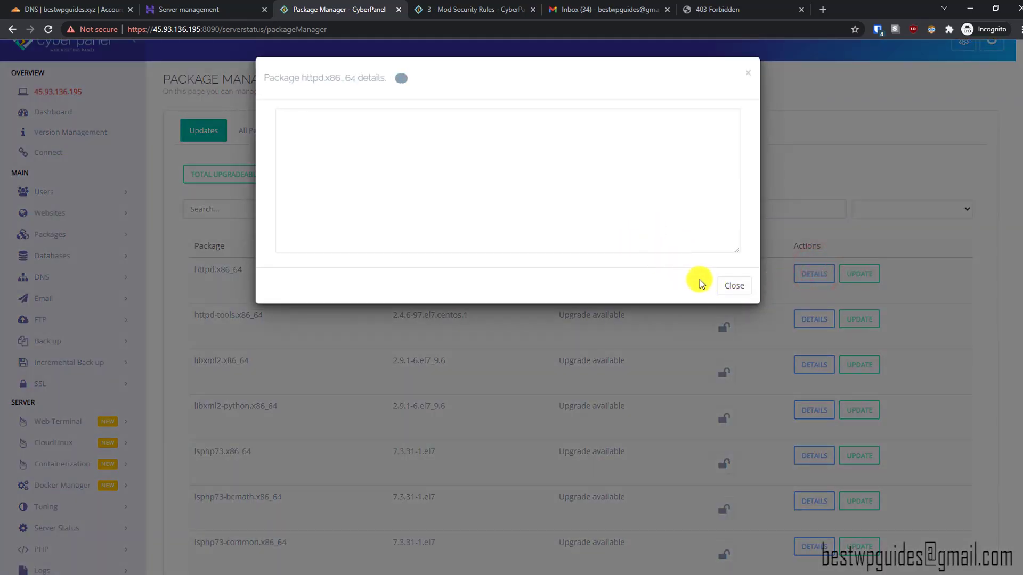
- Update the httpd.x86_64 package and close the upgrade output
left_click(731, 128)
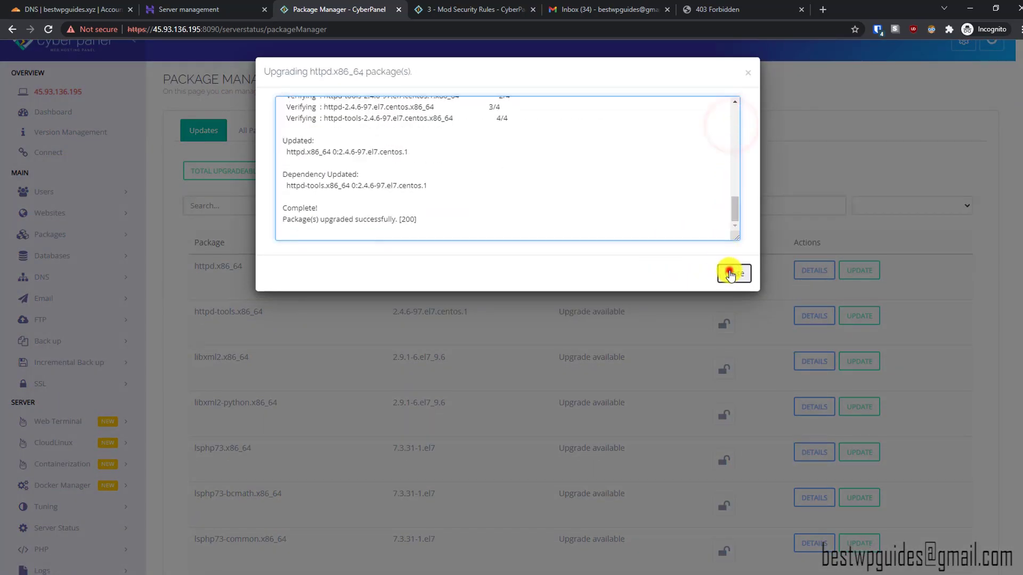
left_click(726, 271)
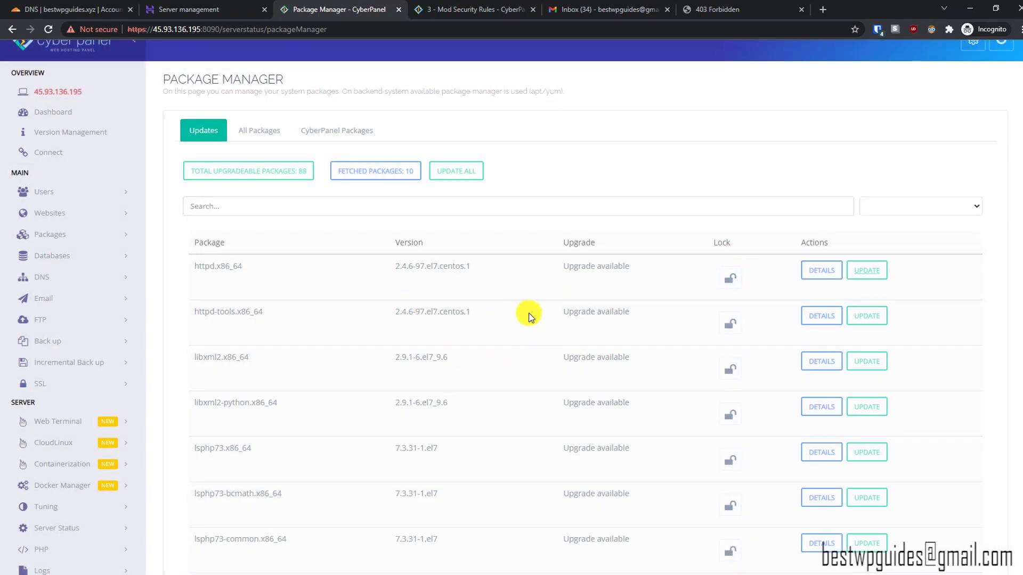
- Open Version Management and compare CyberPanel's current version and build with the latest version and build
scroll(530, 317, "up", 1)
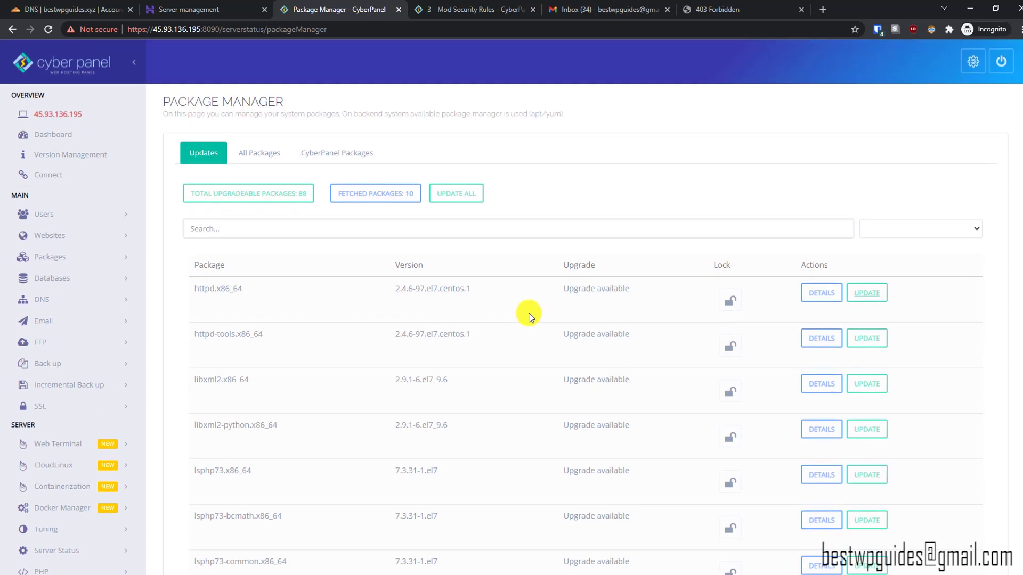
left_click(89, 154)
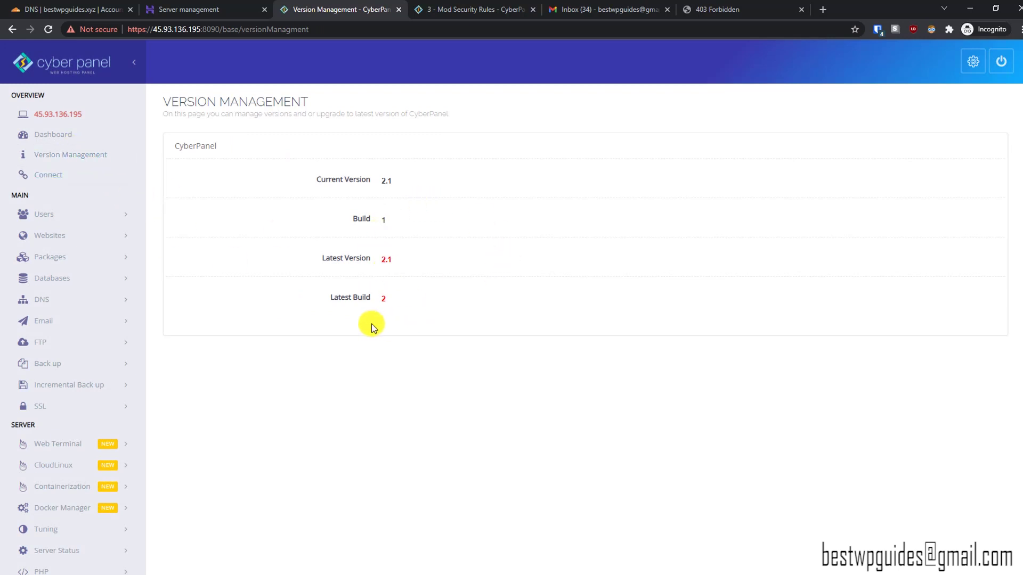
left_click_drag(369, 258, 329, 304)
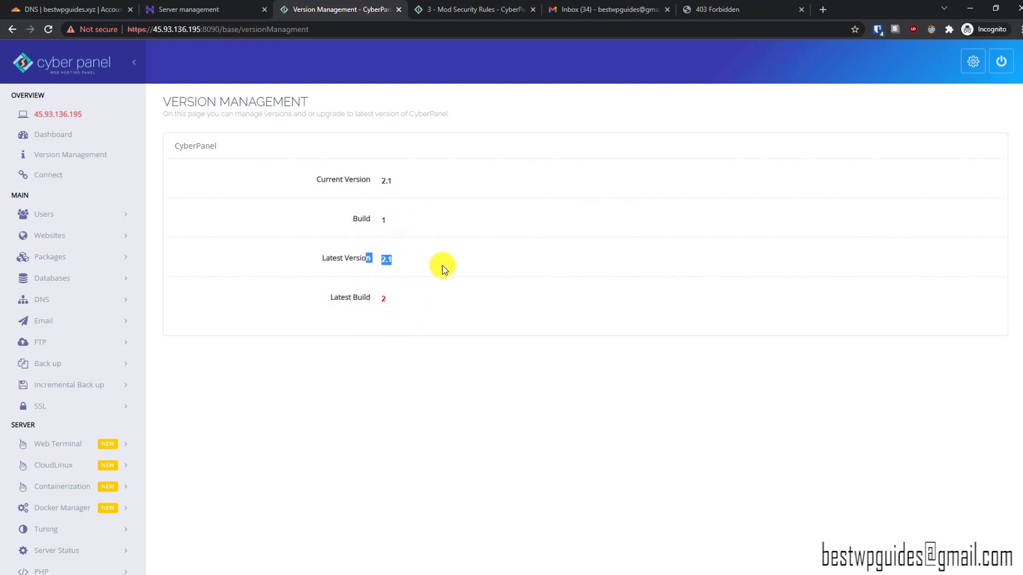
scroll(388, 303, "down", 2)
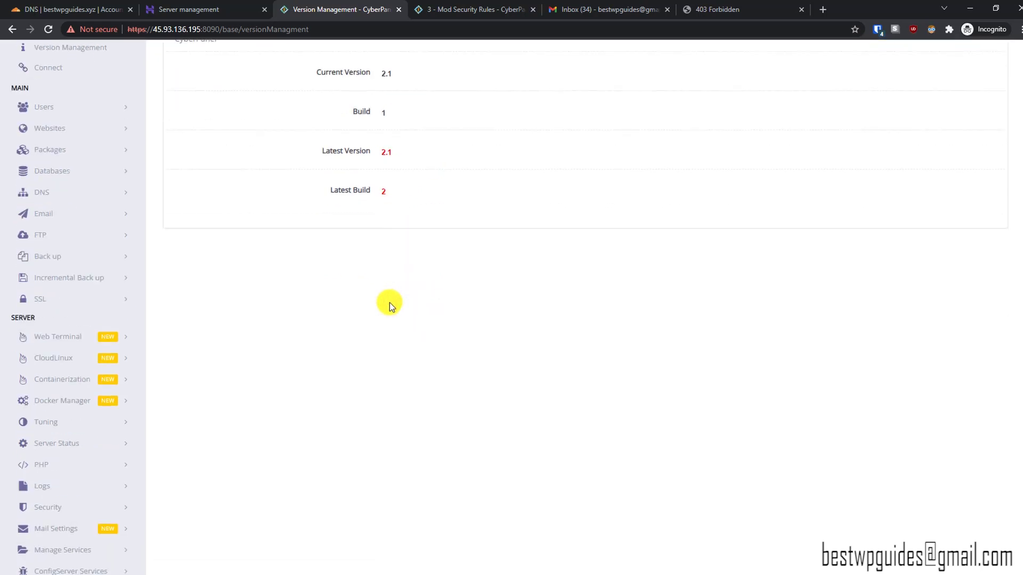
scroll(390, 193, "up", 2)
left_click_drag(366, 200, 384, 204)
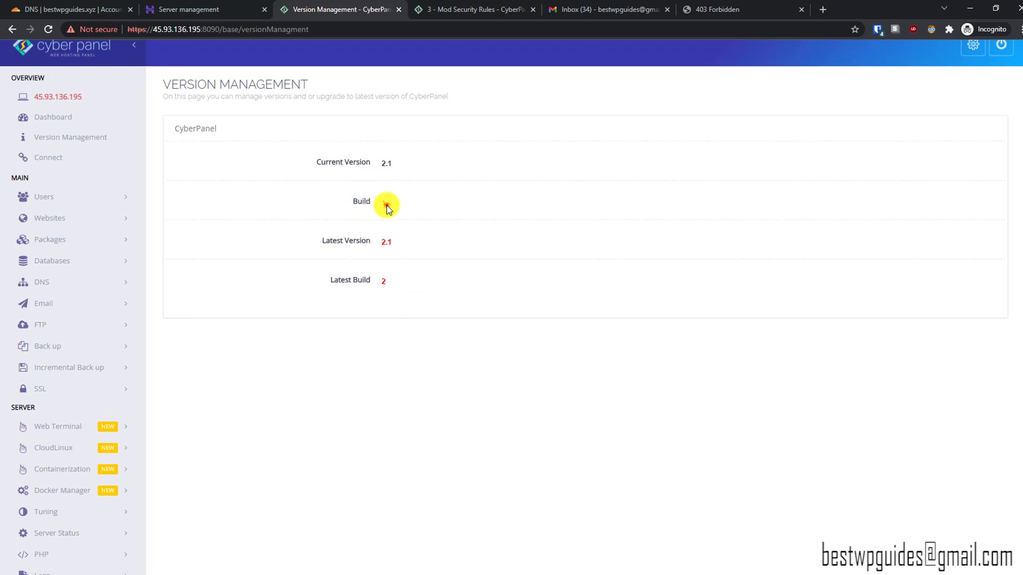
left_click_drag(402, 283, 377, 297)
left_click(378, 295)
left_click_drag(398, 211, 356, 206)
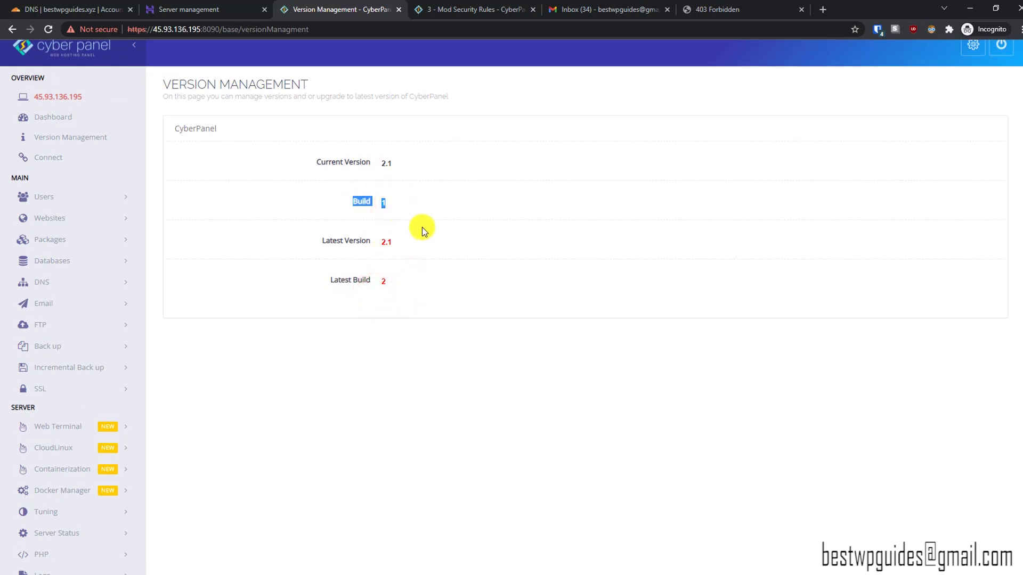
left_click(432, 206)
- Review the LiteSpeed processes and module versions on the LiteSpeed Status page, and return to the dashboard
scroll(321, 289, "down", 2)
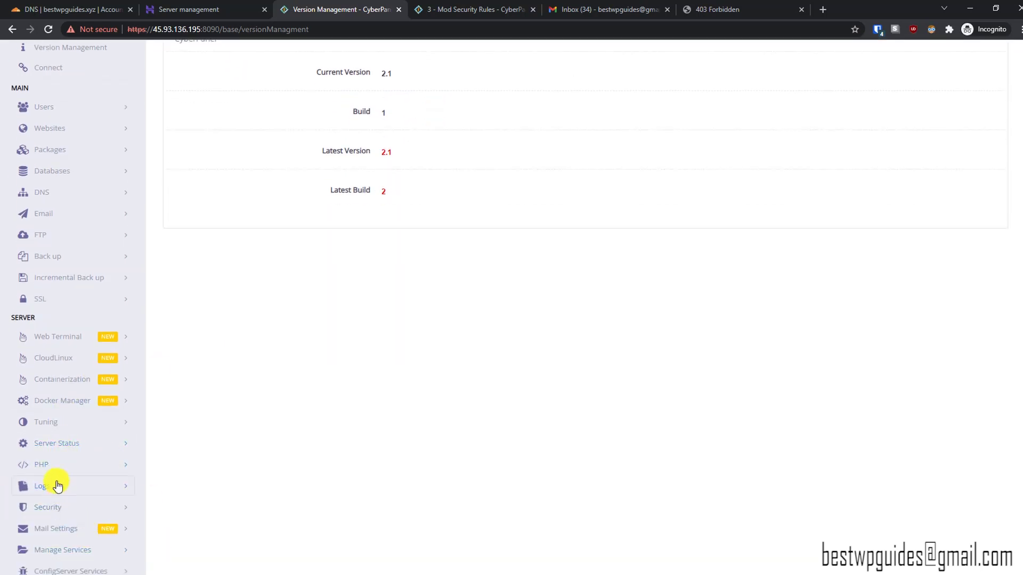
left_click(72, 449)
scroll(226, 477, "down", 2)
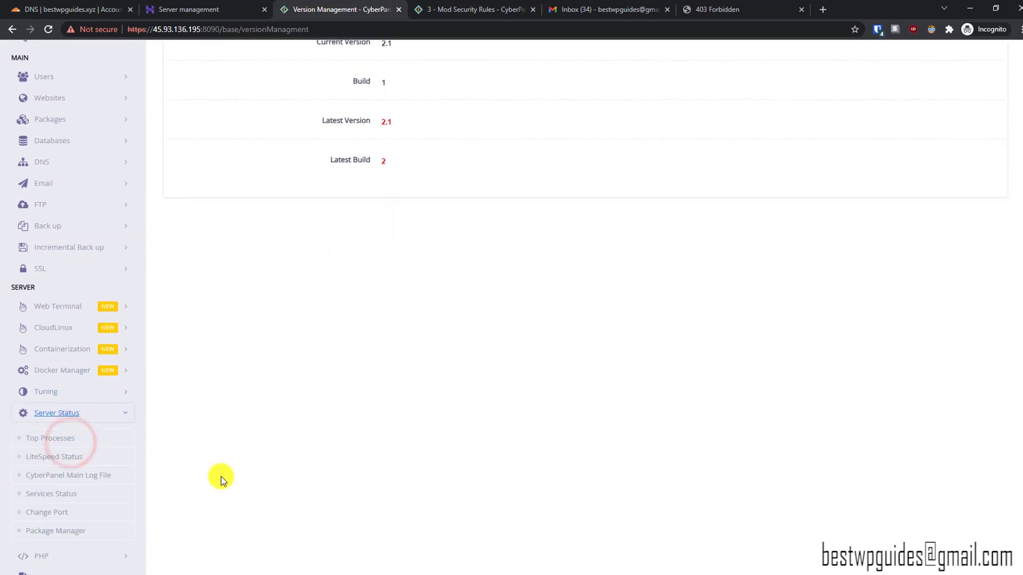
left_click(47, 375)
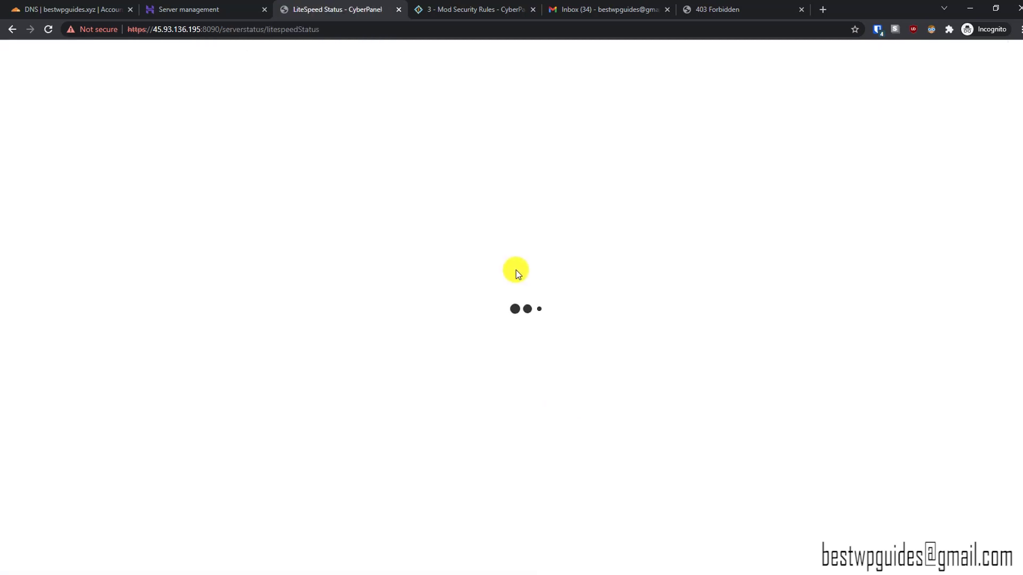
left_click(518, 317)
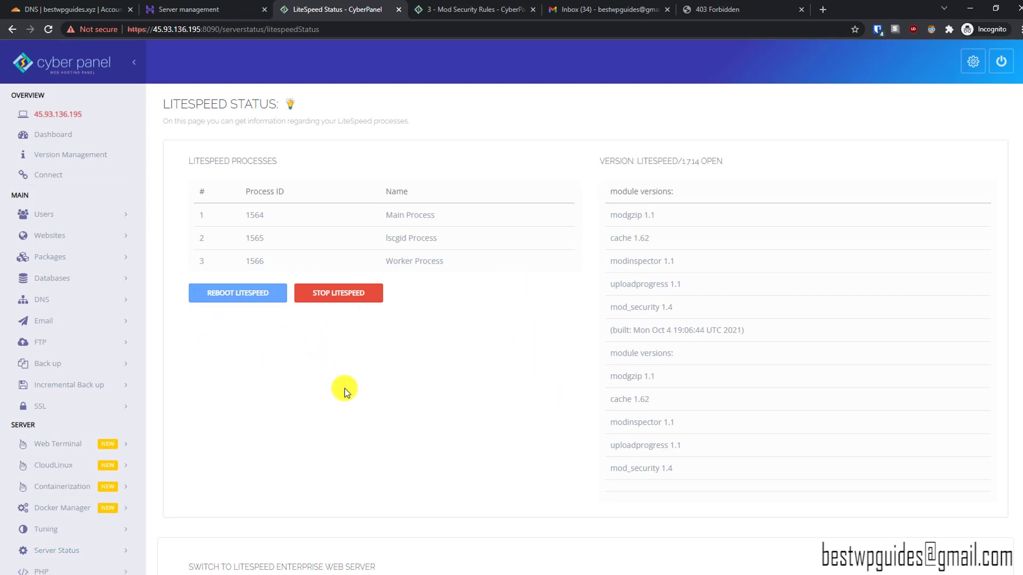
left_click(53, 135)
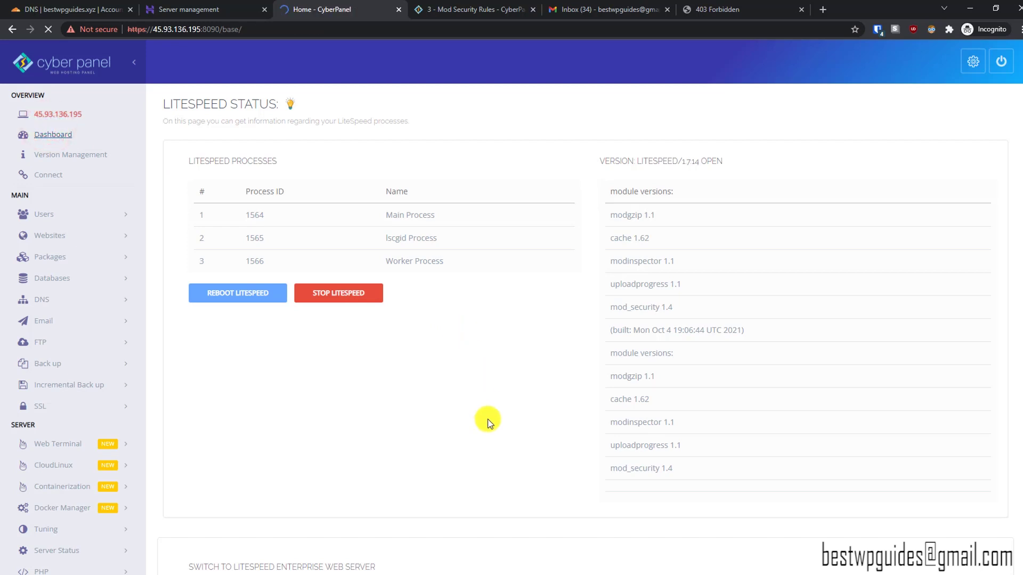